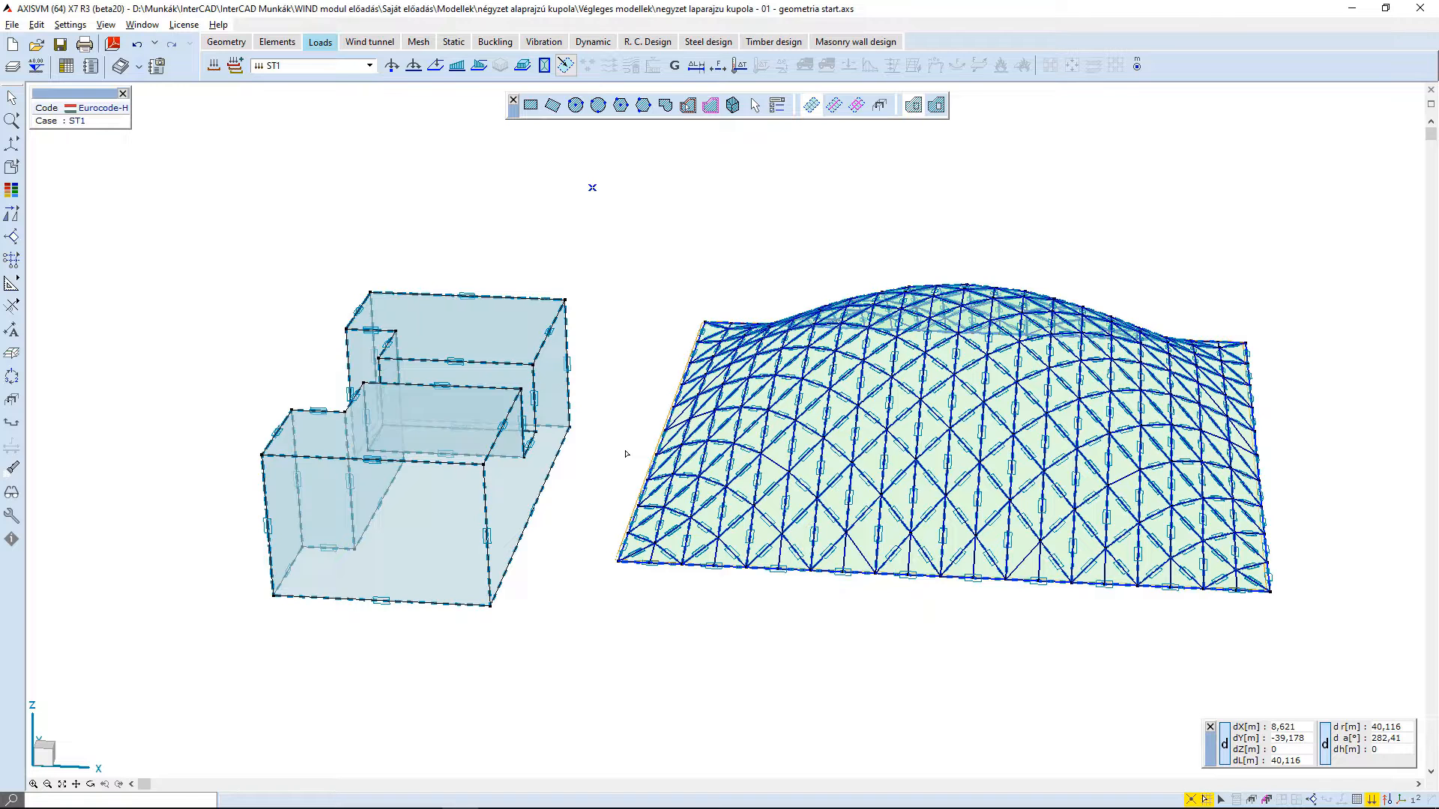
- Define a simulated wind load CFD1 with the custom directions 0, 90, 180 and 270 degrees
{"action": "left_click", "coordinate": [632, 66]}
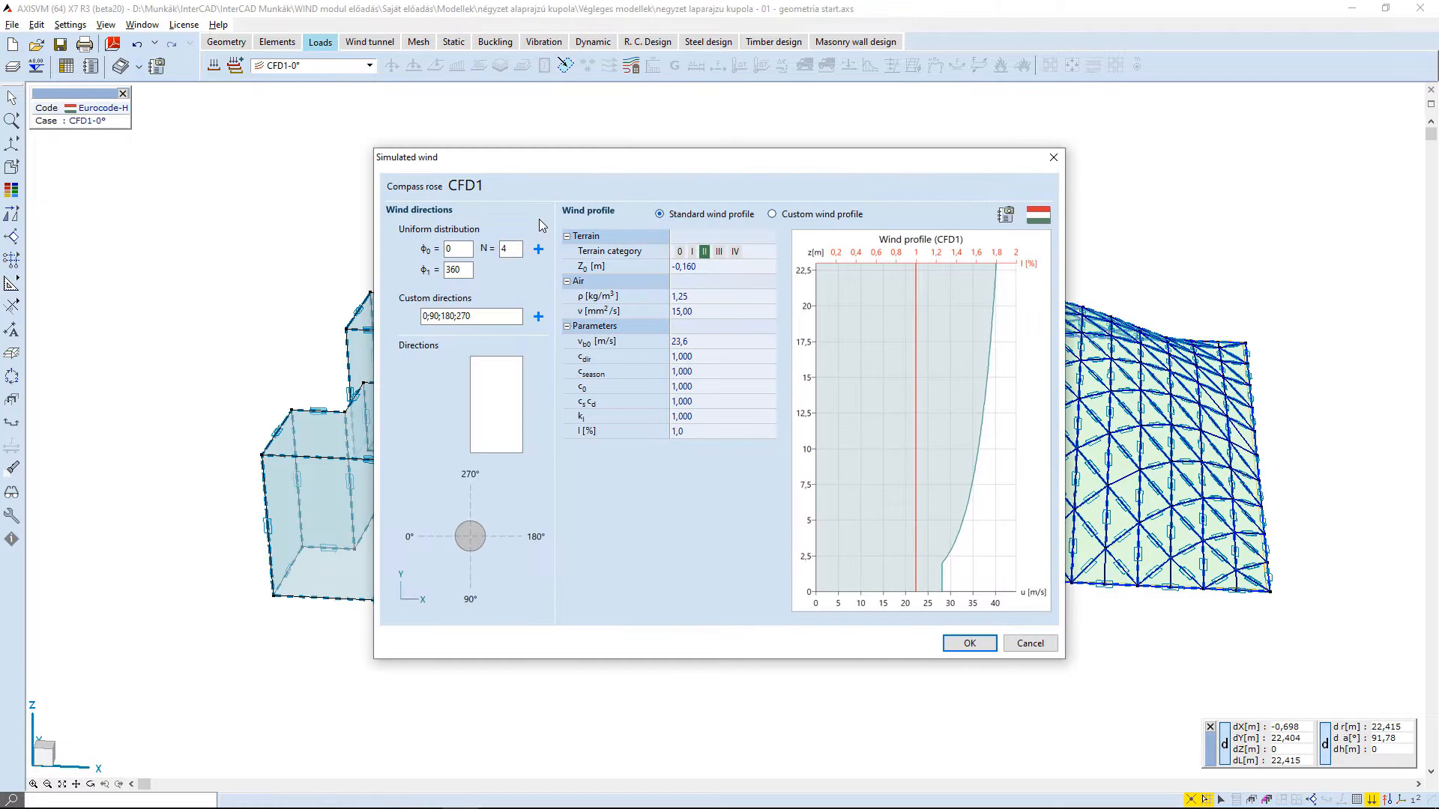
{"action": "left_click", "coordinate": [538, 316]}
{"action": "left_click", "coordinate": [969, 643]}
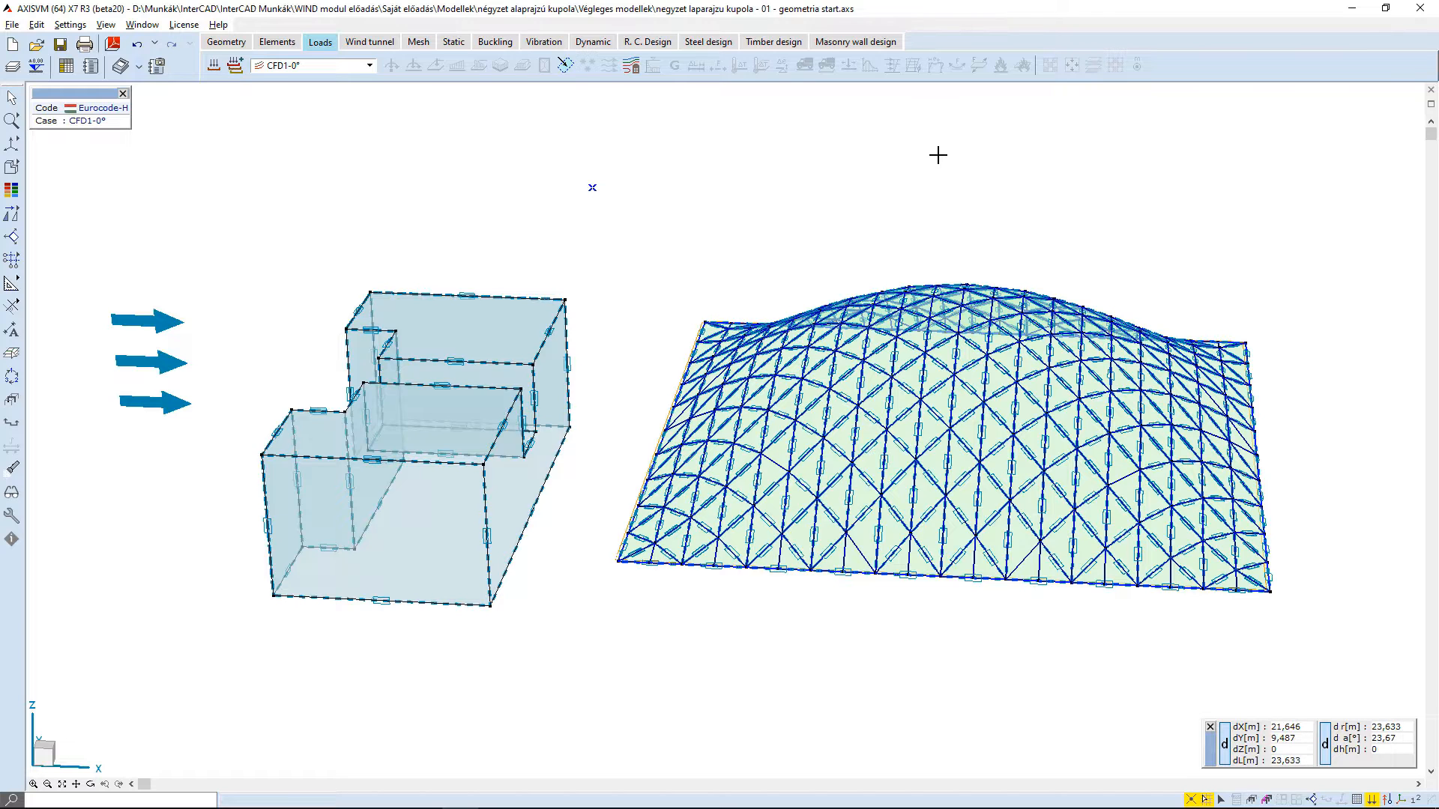
- Check the wind tunnel's mesh and solution control settings and start the wind flow analysis for load case CFD1-0°
{"action": "left_click", "coordinate": [370, 42]}
{"action": "left_click", "coordinate": [215, 67]}
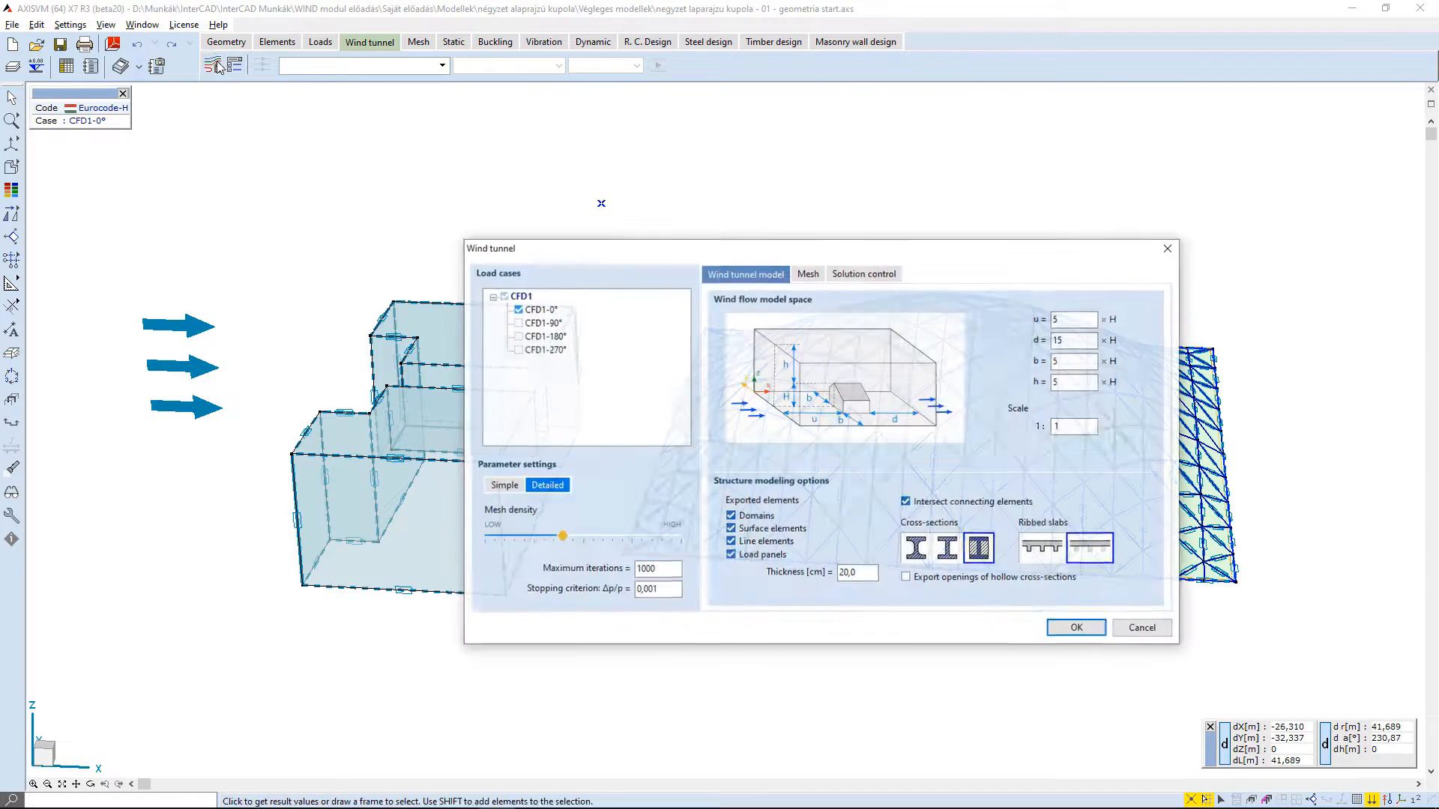
{"action": "left_click", "coordinate": [813, 275]}
{"action": "left_click", "coordinate": [853, 276]}
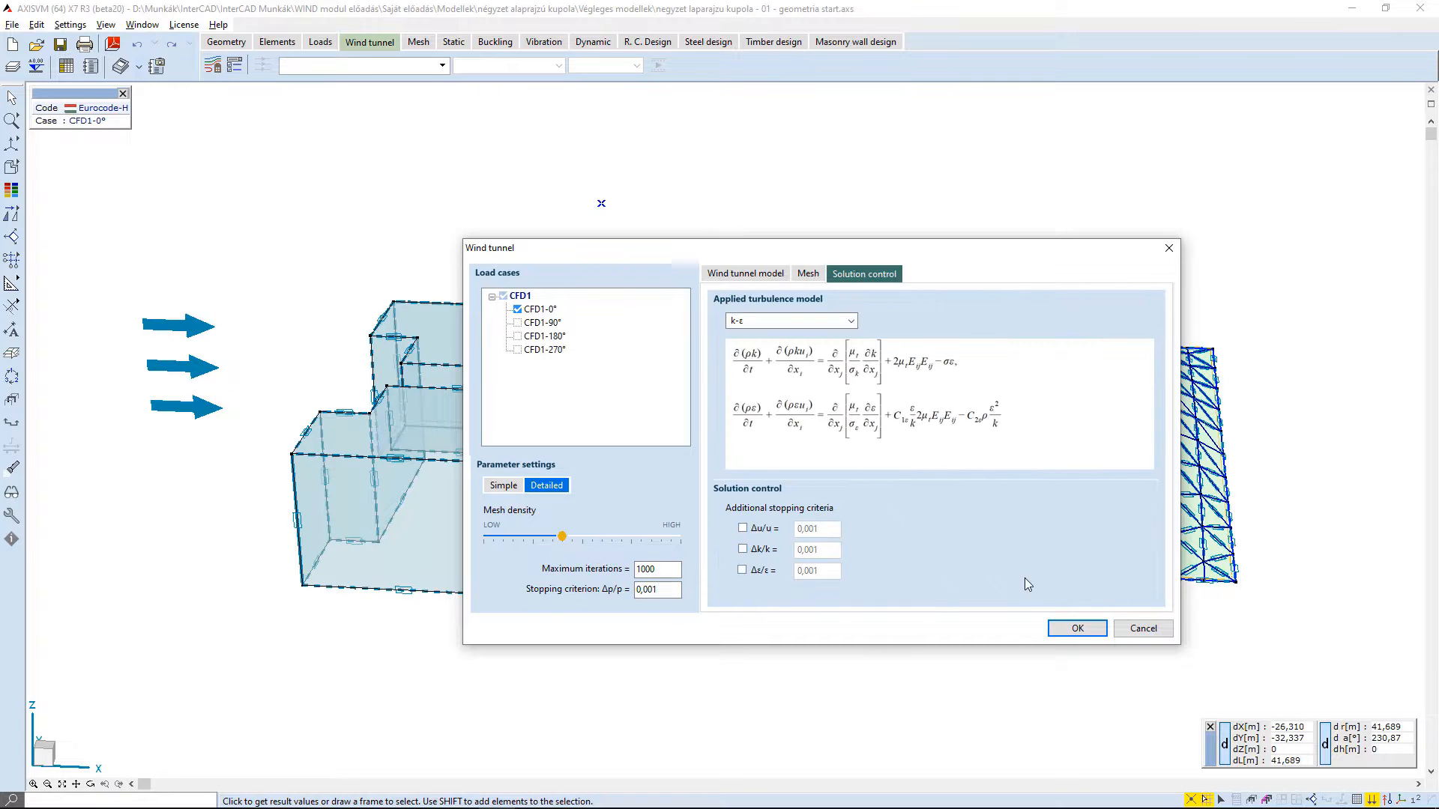
{"action": "left_click", "coordinate": [1077, 629]}
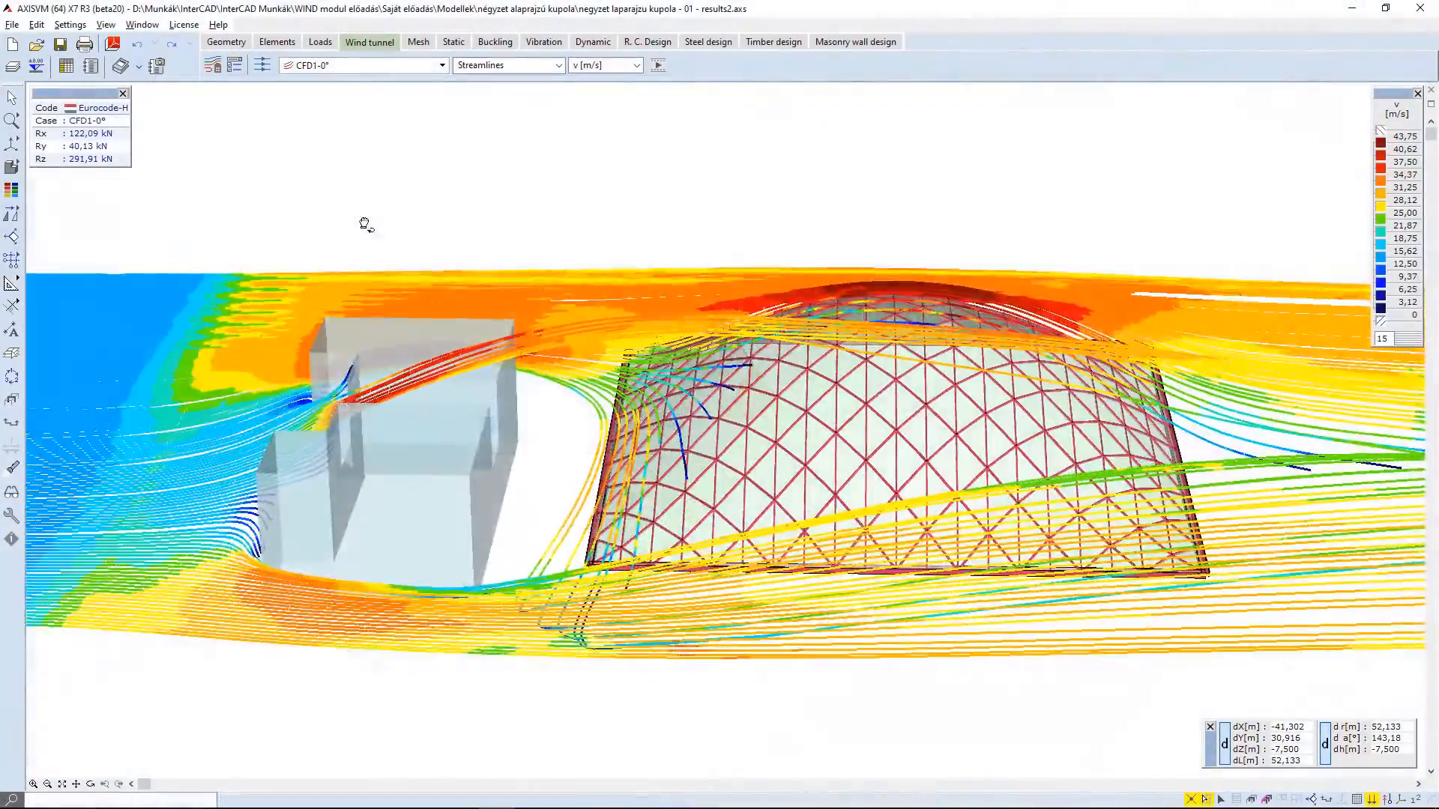
{"action": "middle_click_drag", "start_coordinate": [362, 225], "coordinate": [1433, 181]}
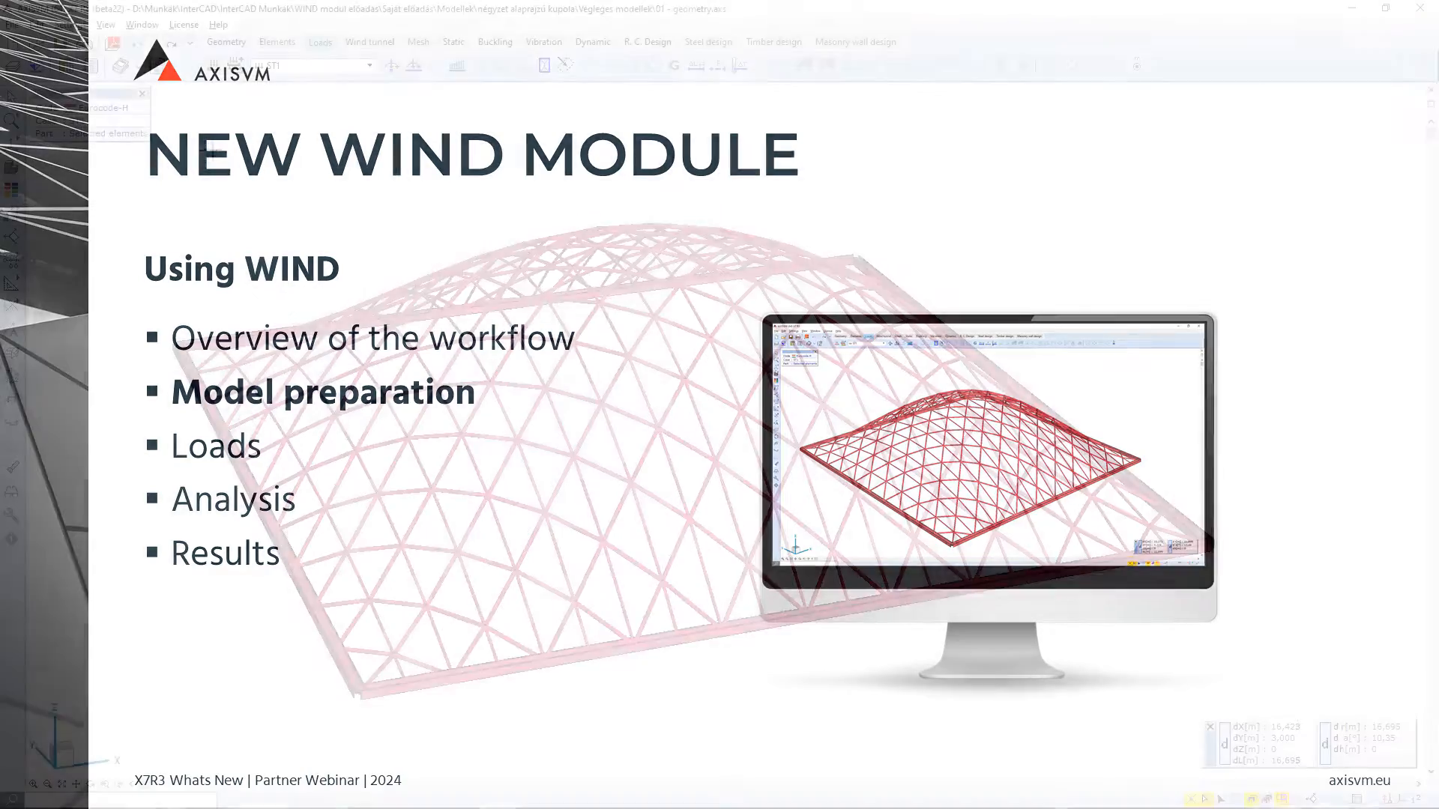
{"action": "middle_click_drag", "start_coordinate": [264, 154], "coordinate": [323, 167]}
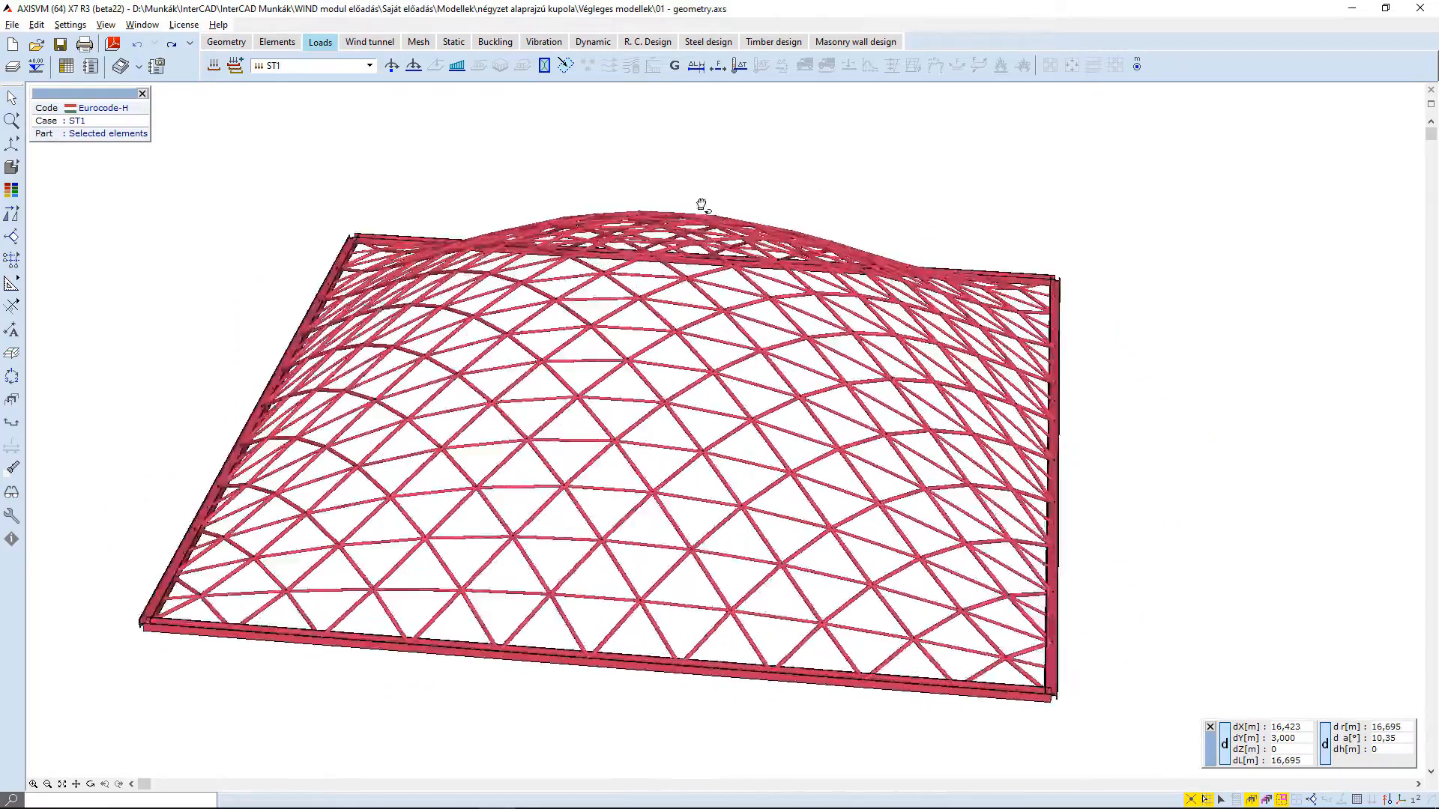
- Switch the dome to wireframe display and create load panels on the planar regions bounded by all of its lines
{"action": "mouse_move", "coordinate": [8, 165]}
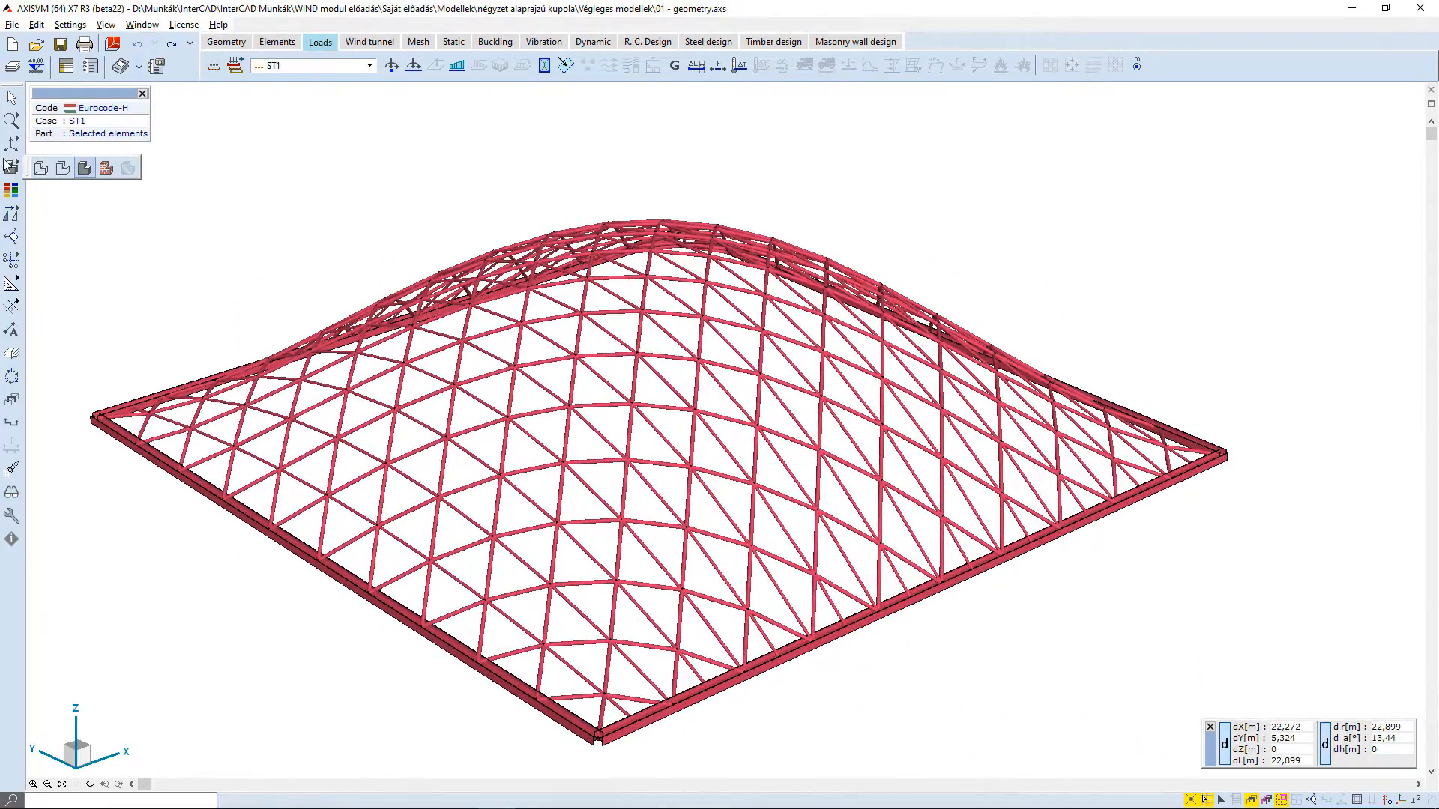
{"action": "left_click", "coordinate": [63, 168]}
{"action": "left_click", "coordinate": [566, 66]}
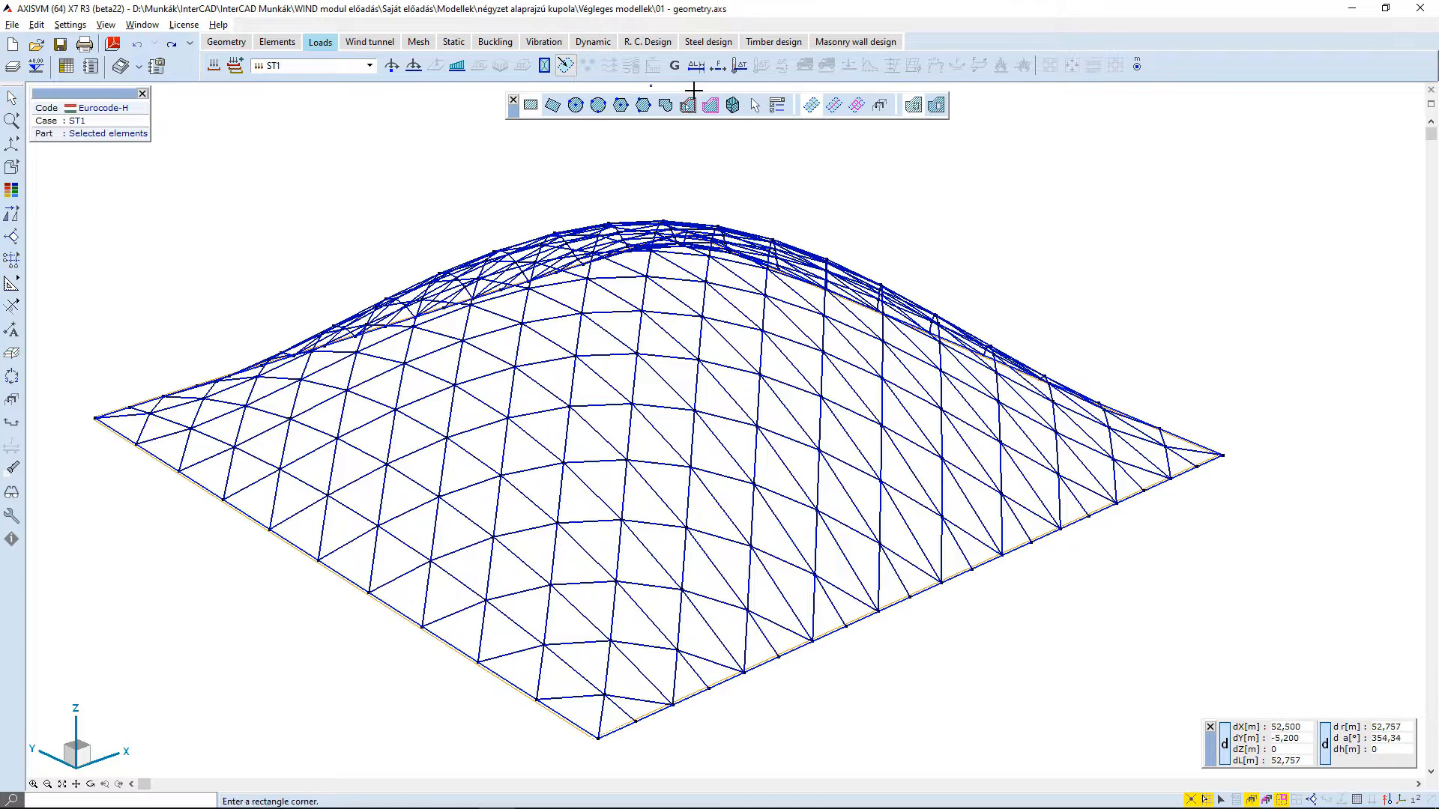
{"action": "left_click", "coordinate": [755, 105]}
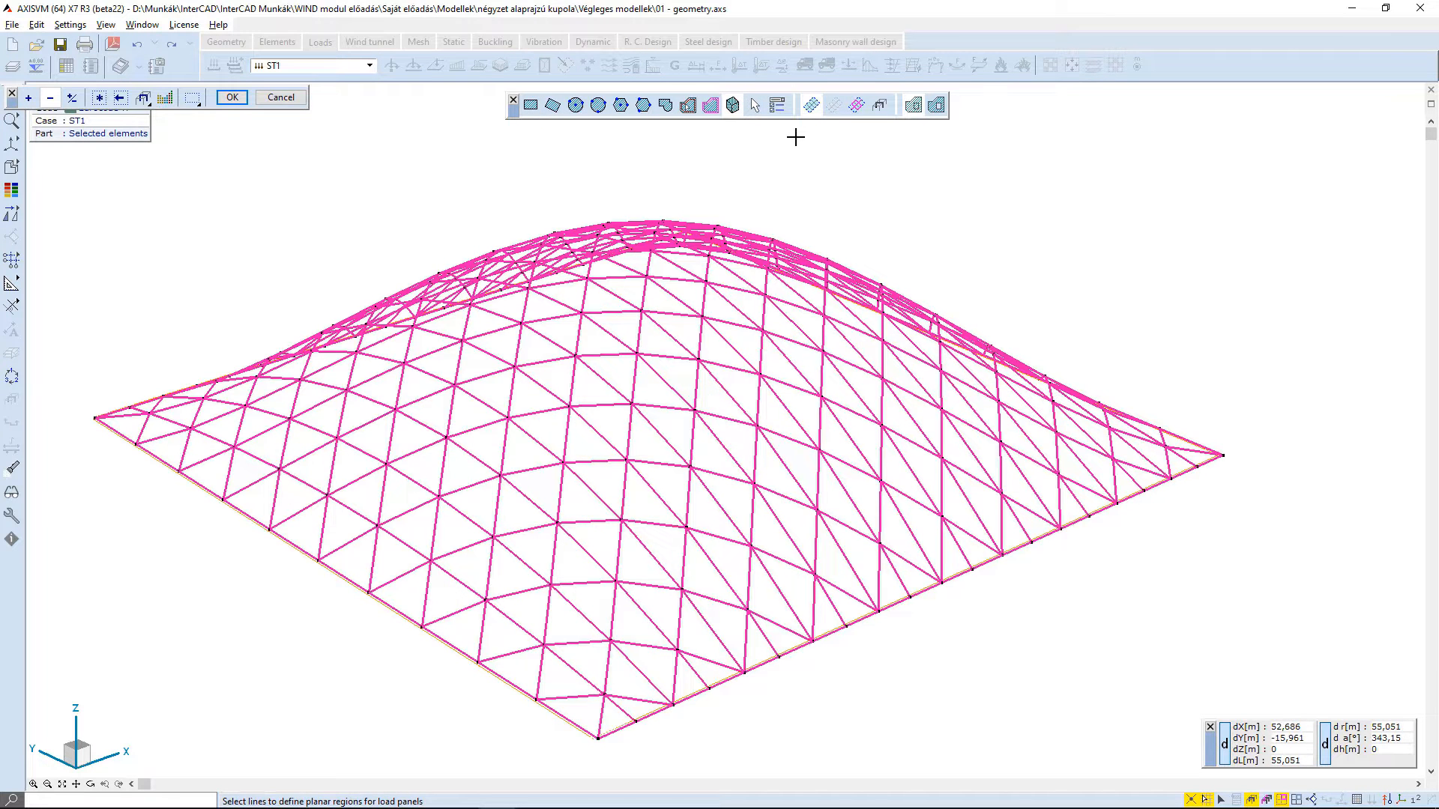
{"action": "key", "text": "Return"}
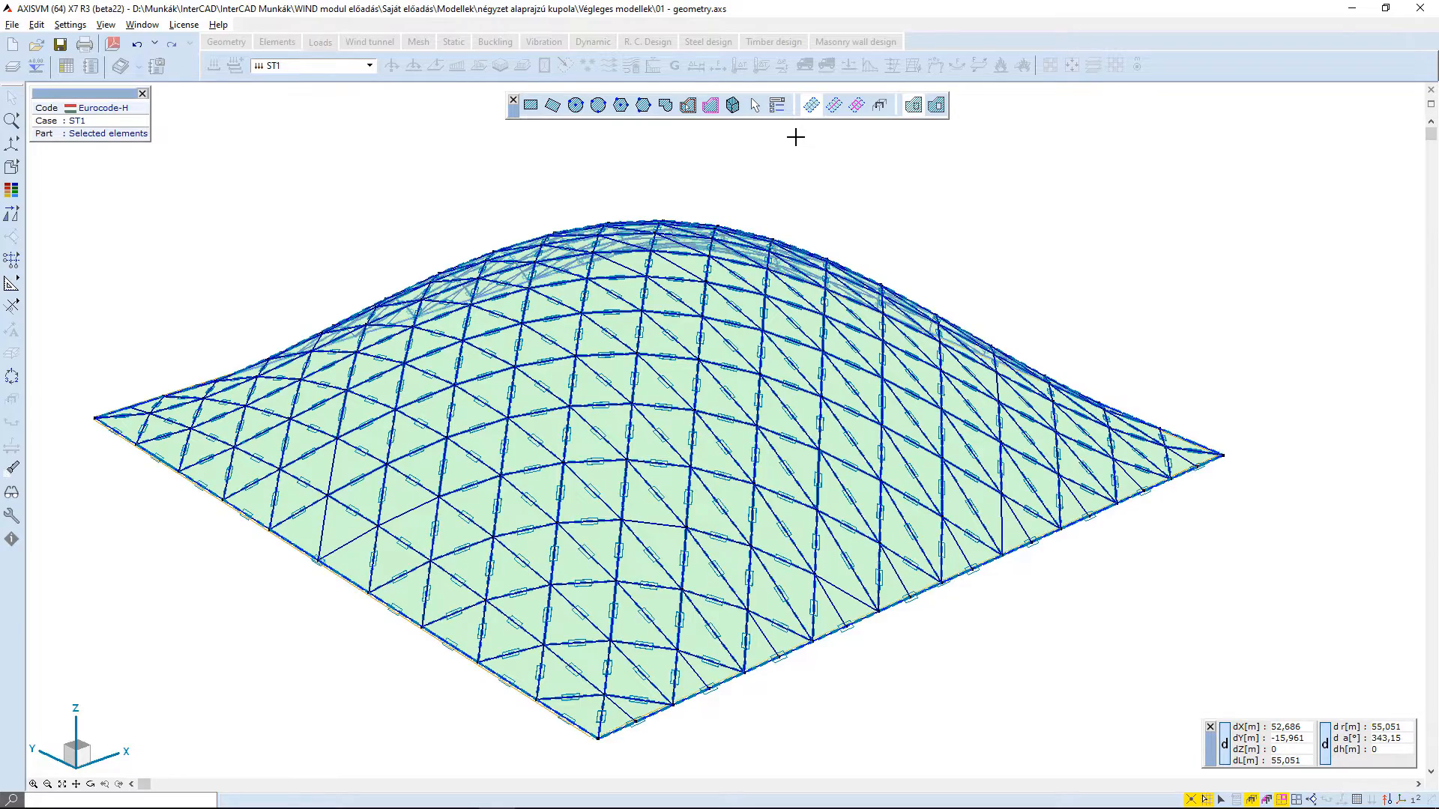
{"action": "key", "text": "Escape"}
- Delete the load panel that closes the underside of the dome
{"action": "middle_click_drag", "start_coordinate": [826, 181], "coordinate": [790, 92], "text": "alt"}
{"action": "middle_click_drag", "start_coordinate": [815, 375], "coordinate": [776, 178], "text": "alt"}
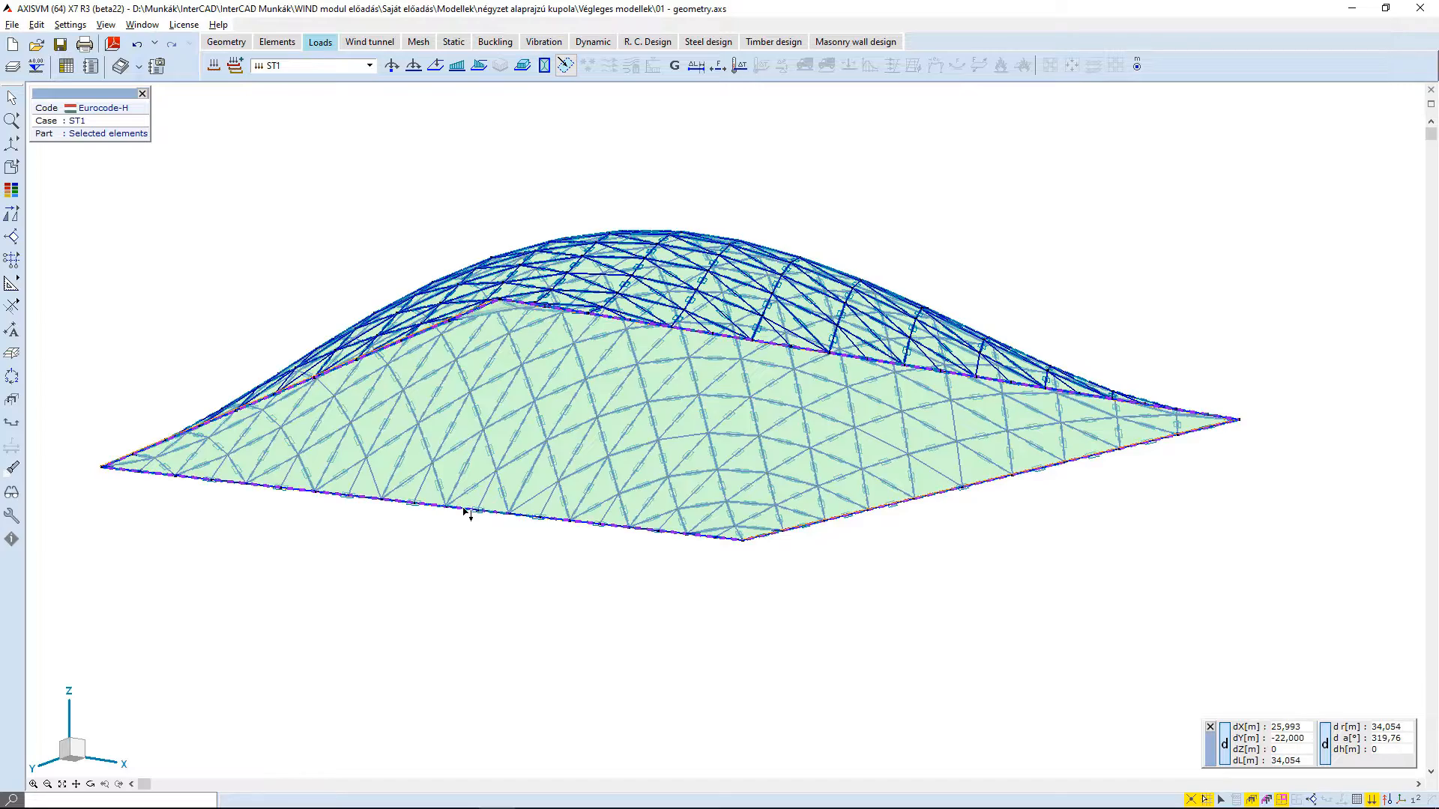
{"action": "key", "text": "Delete"}
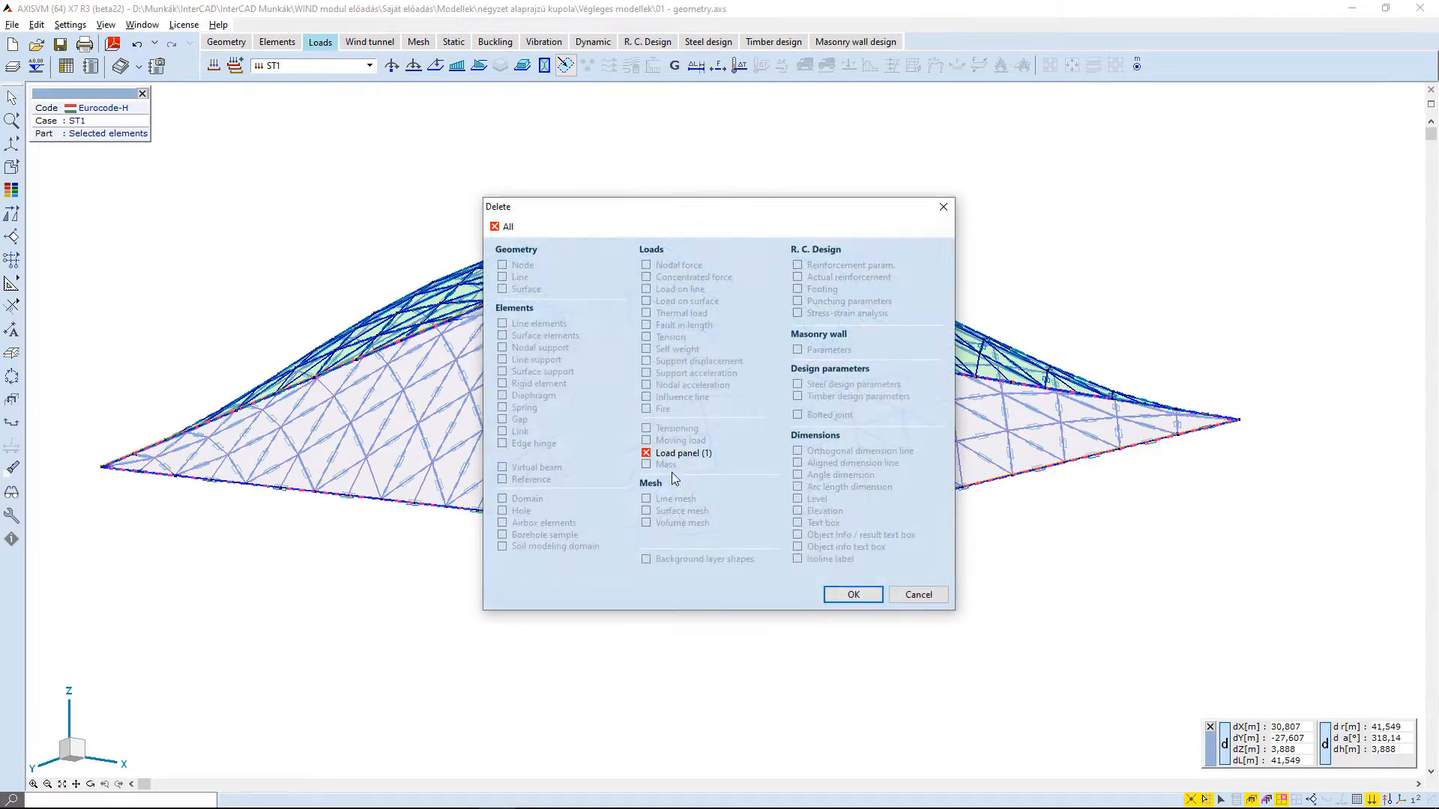
{"action": "left_click", "coordinate": [852, 596]}
- Turn off the part display to show the neighbouring building's outline together with the dome
{"action": "middle_click_drag", "start_coordinate": [836, 517], "coordinate": [801, 549], "text": "alt"}
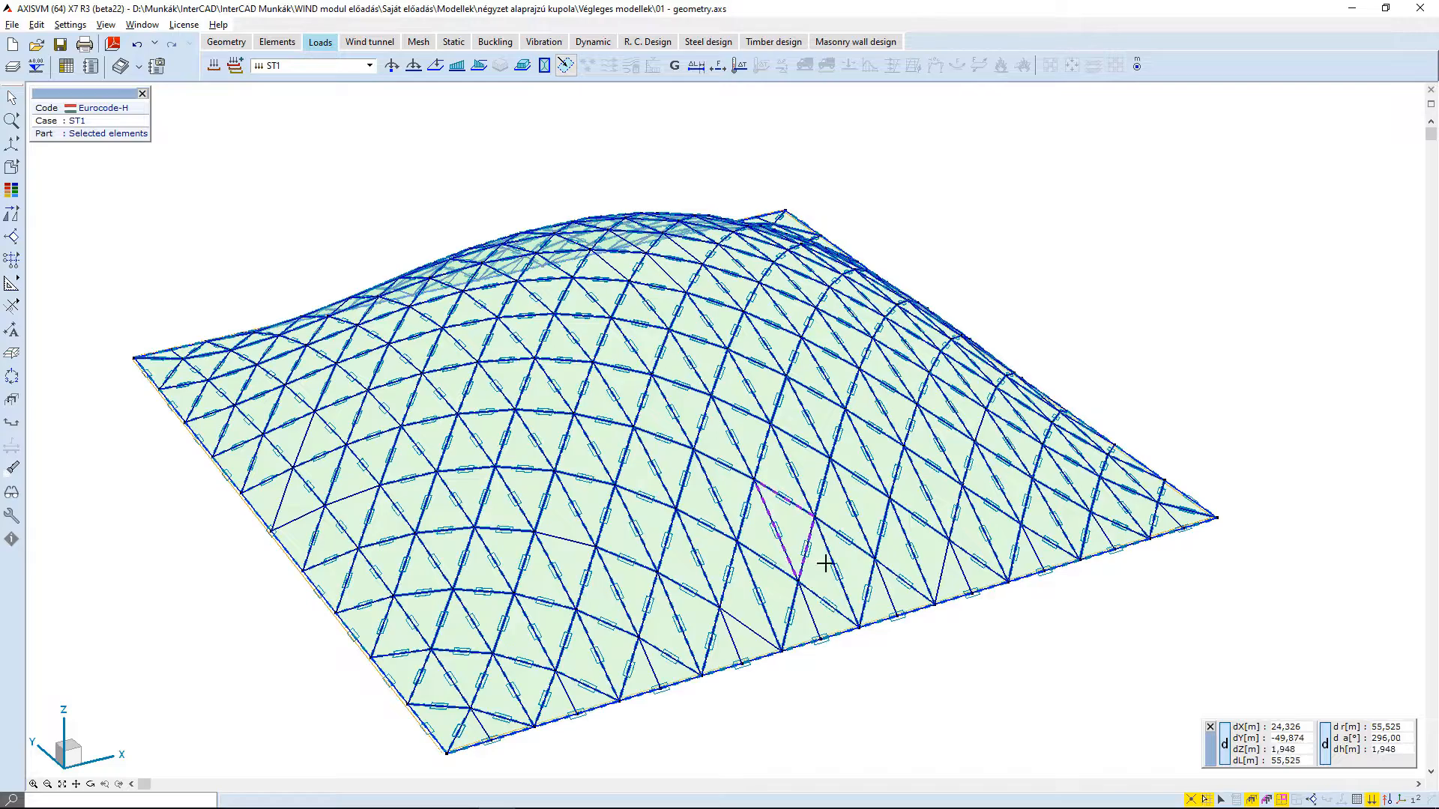
{"action": "left_click", "coordinate": [1205, 799]}
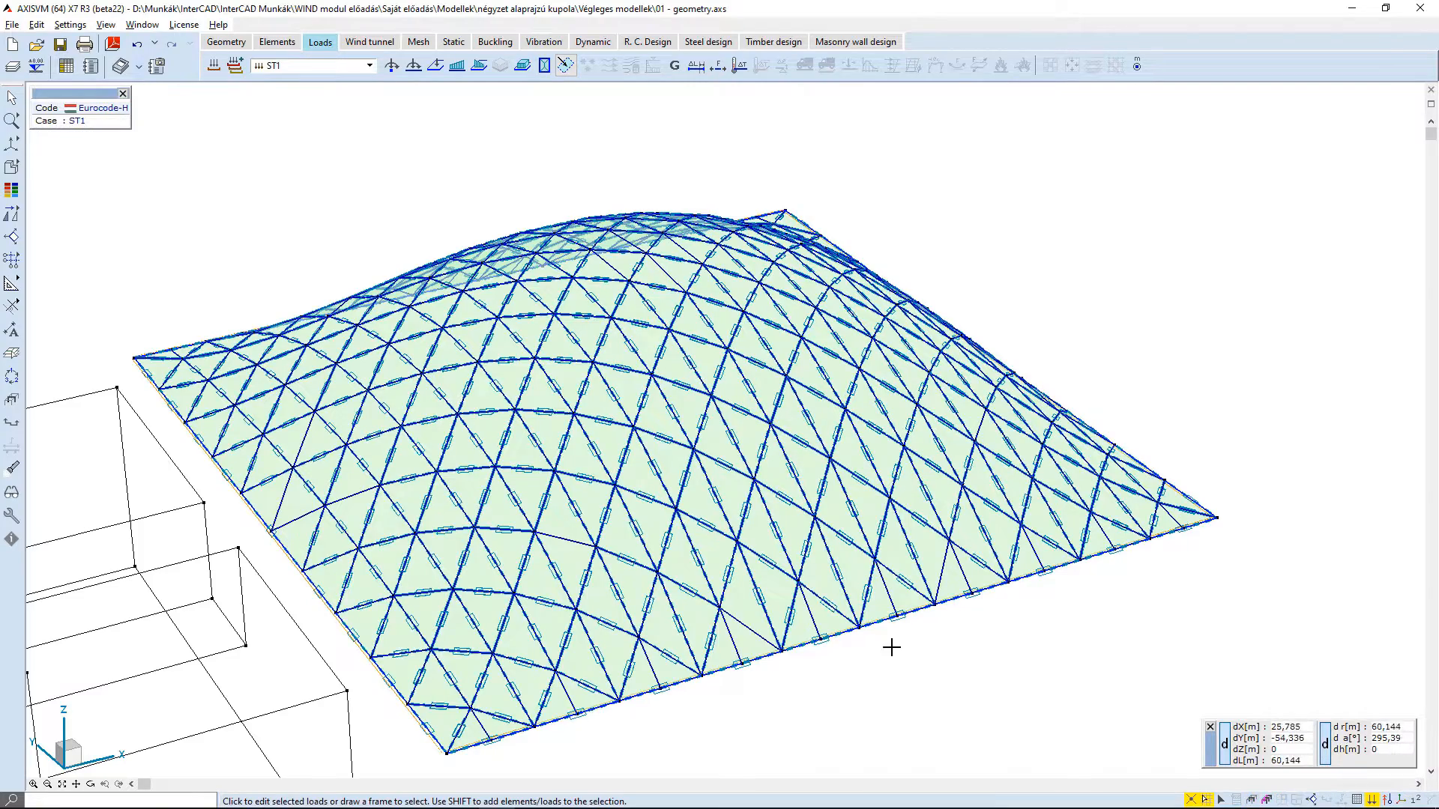
{"action": "middle_click_drag", "start_coordinate": [777, 611], "coordinate": [406, 605]}
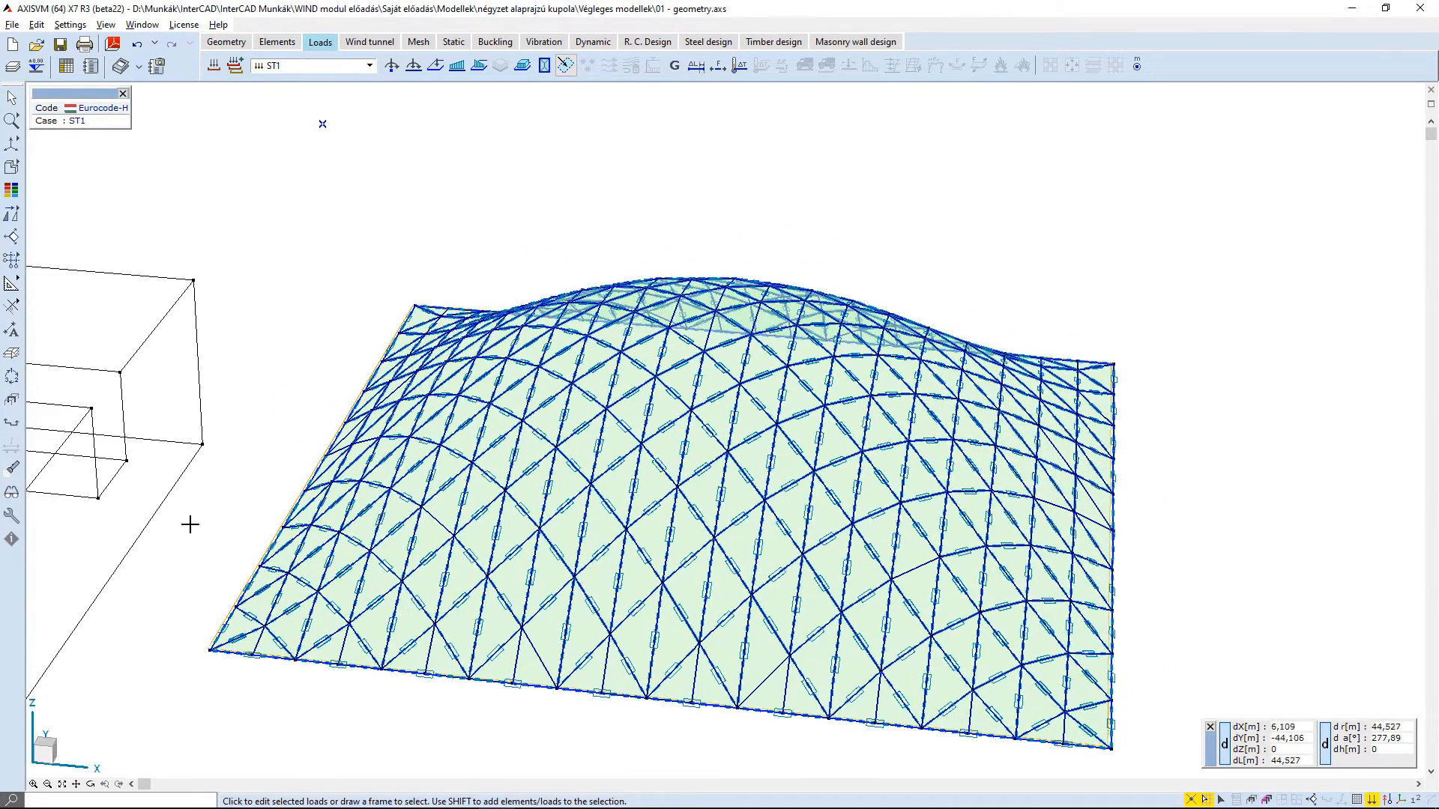
{"action": "middle_click_drag", "start_coordinate": [193, 520], "coordinate": [619, 480]}
{"action": "scroll", "coordinate": [620, 480], "scroll_direction": "down", "scroll_amount": 1}
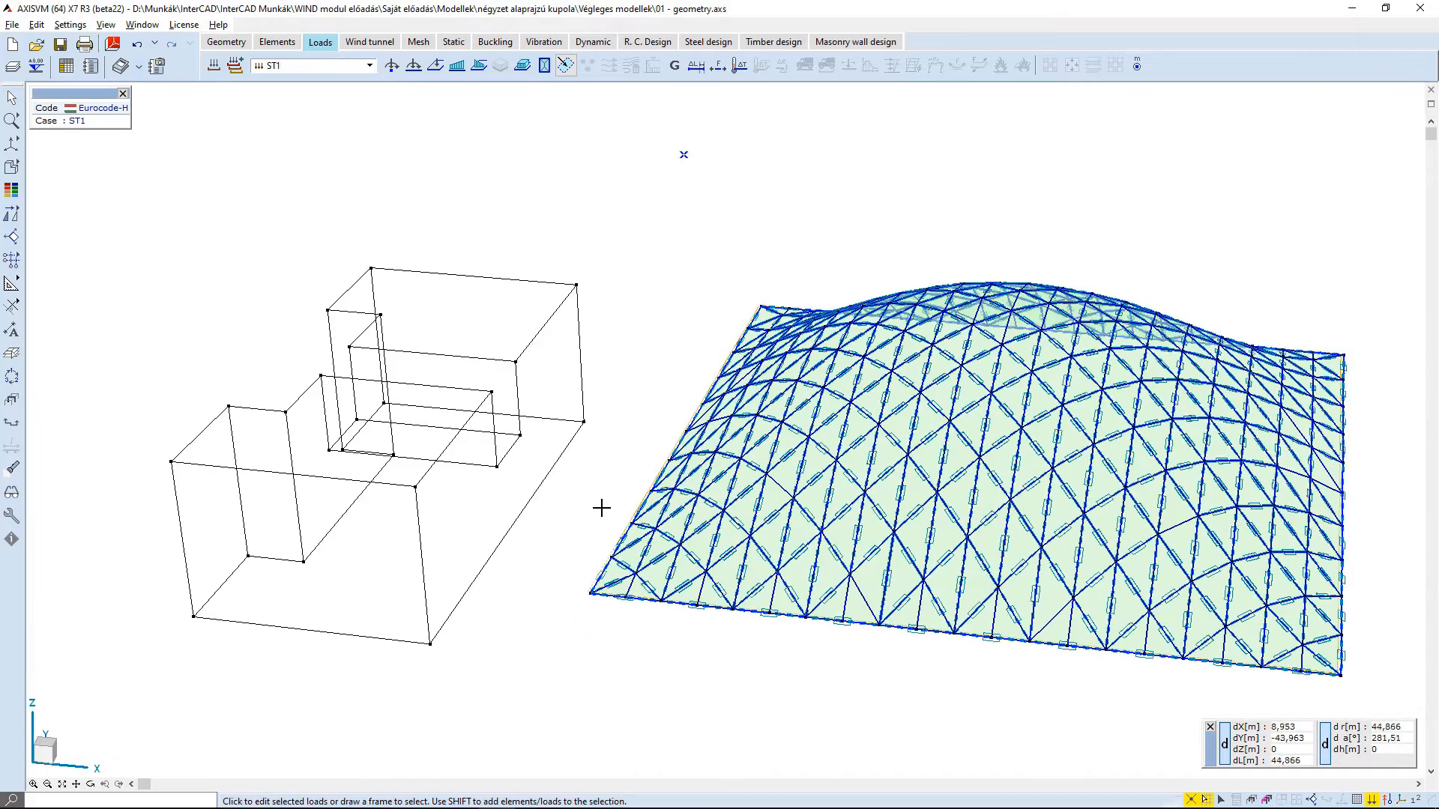
{"action": "mouse_move", "coordinate": [570, 575]}
{"action": "middle_mouse_down"}
{"action": "mouse_move", "coordinate": [620, 514]}
{"action": "mouse_move", "coordinate": [610, 659]}
{"action": "middle_mouse_up"}
- Create load panels on the planar regions of the neighbouring building and delete the panel at its base
{"action": "left_click", "coordinate": [565, 66]}
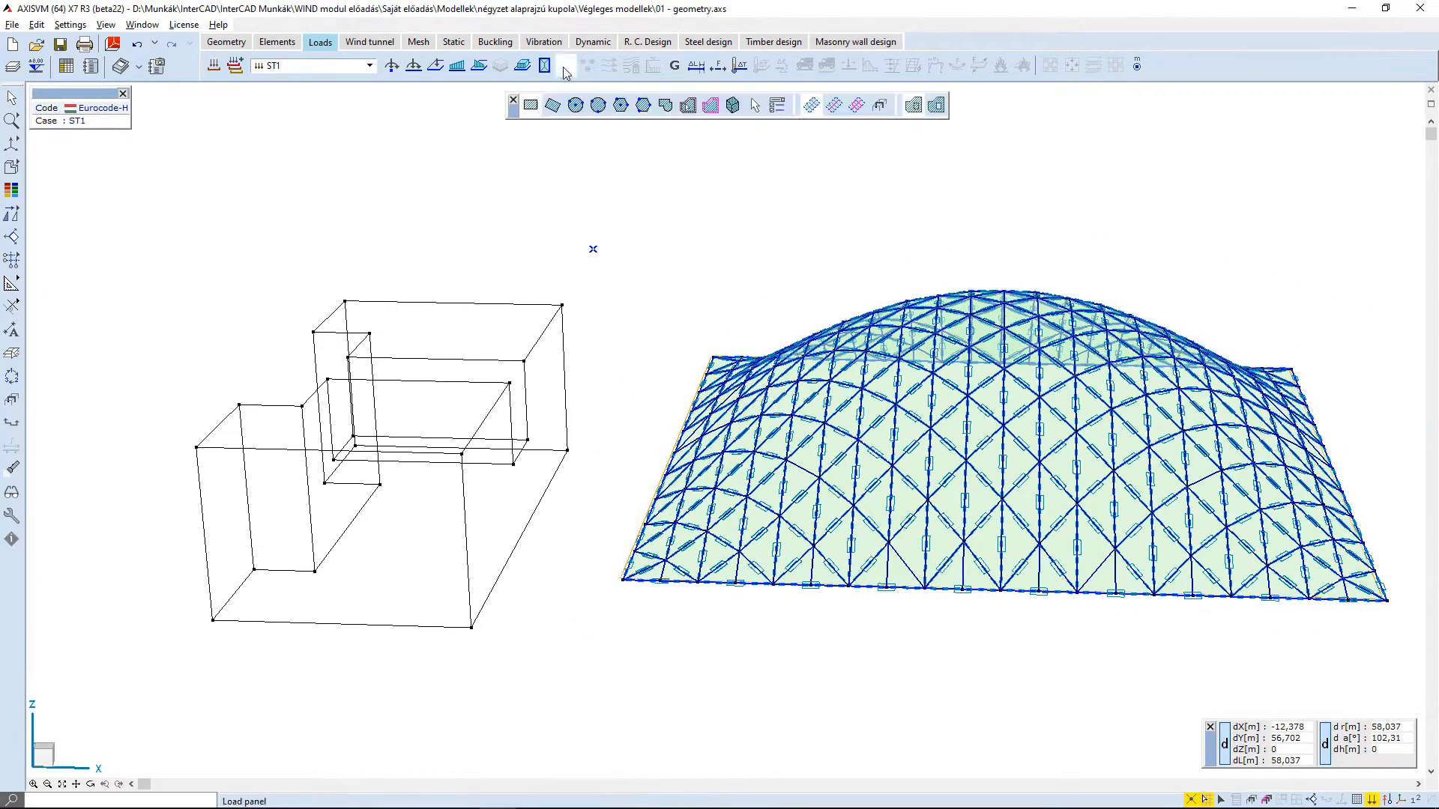
{"action": "left_click", "coordinate": [733, 105]}
{"action": "left_click_drag", "start_coordinate": [589, 225], "coordinate": [197, 731]}
{"action": "key", "text": "Return"}
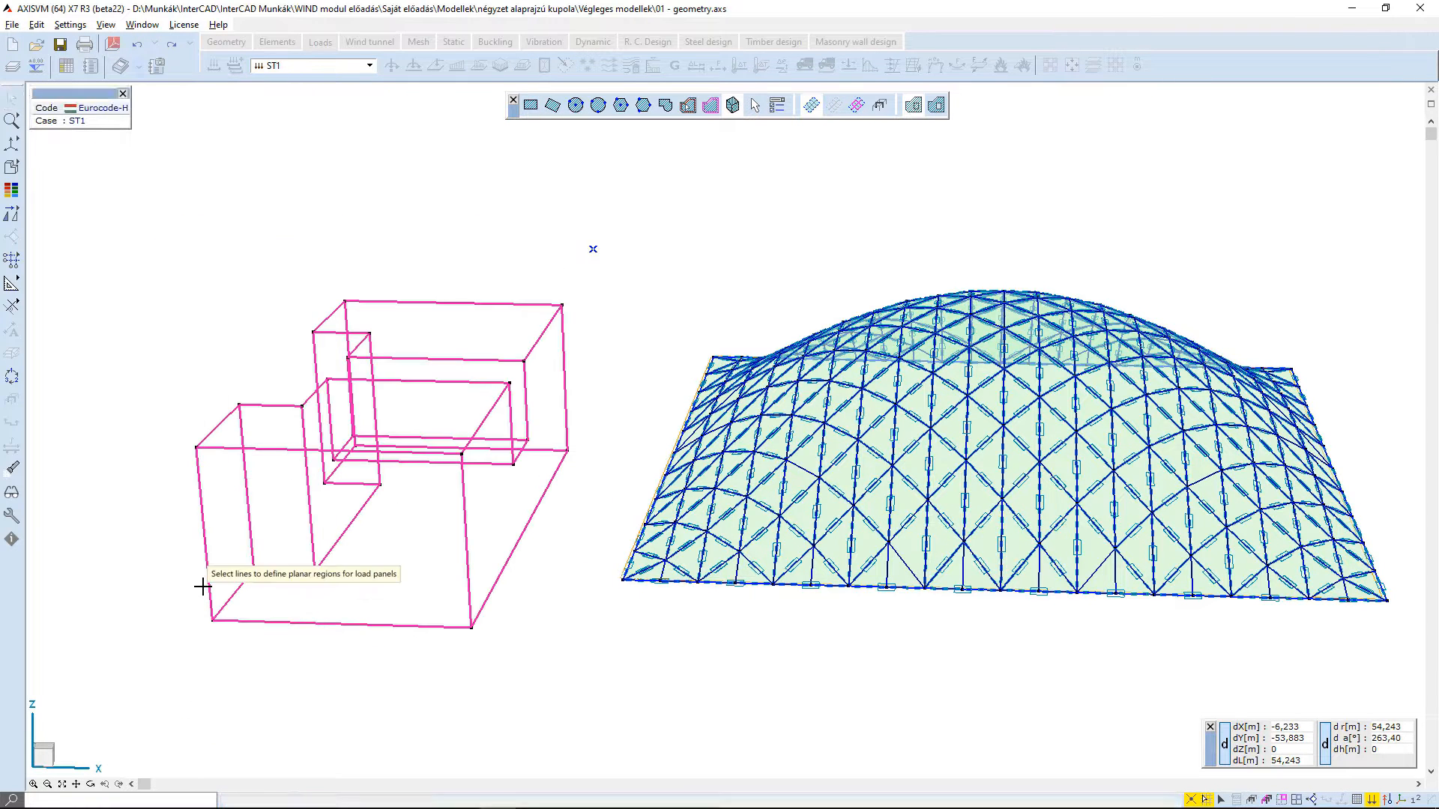
{"action": "key", "text": "Escape"}
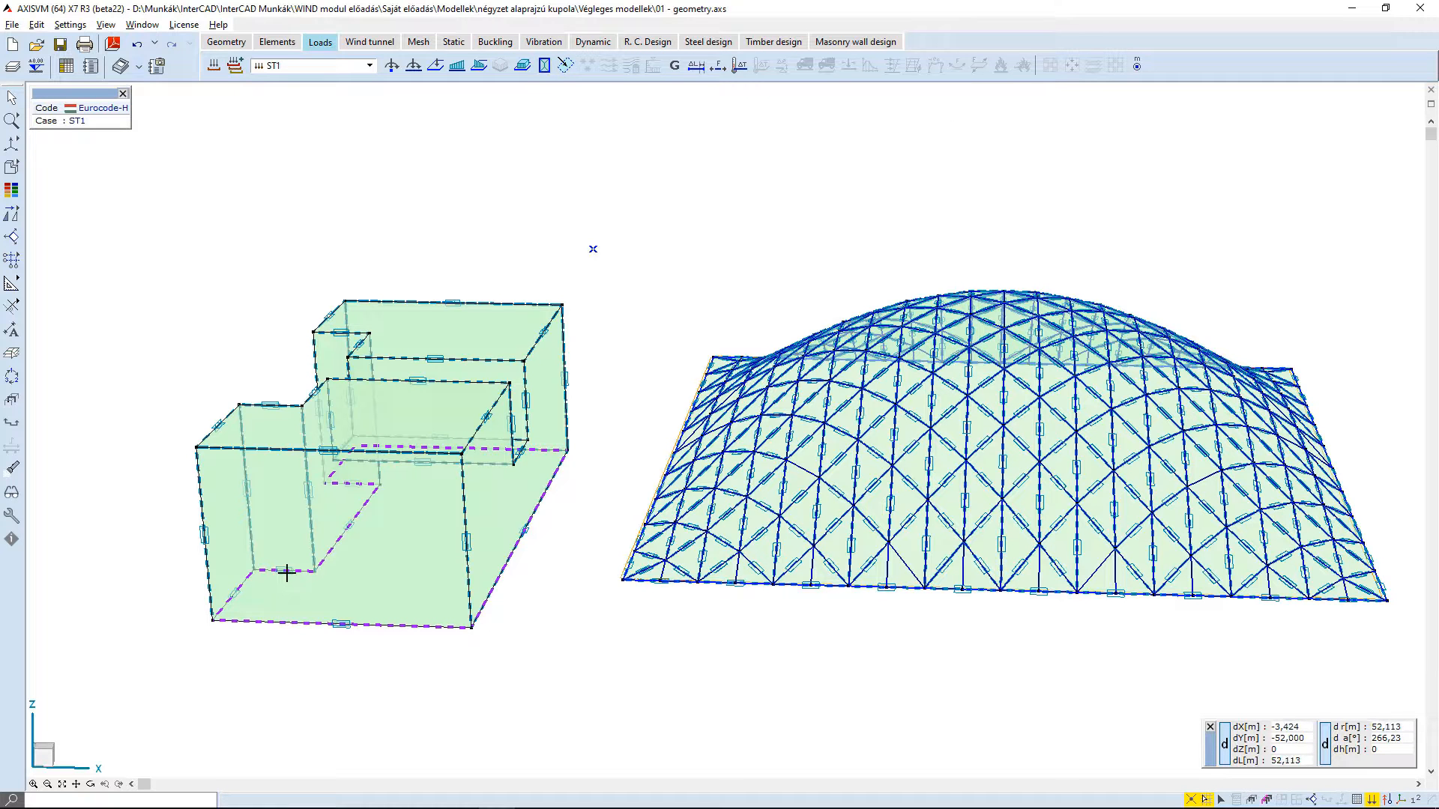
{"action": "left_click", "coordinate": [430, 548]}
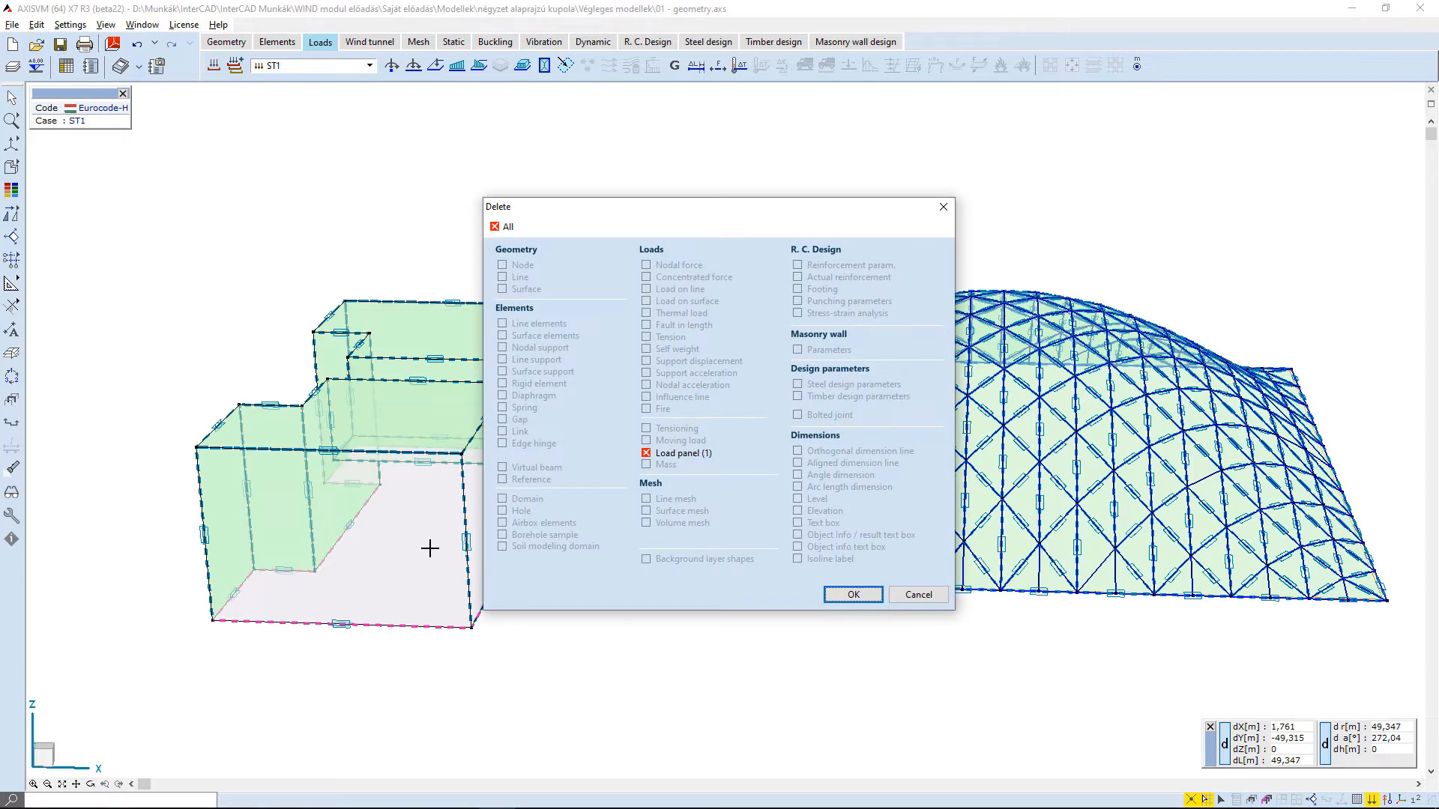
{"action": "left_click", "coordinate": [842, 591]}
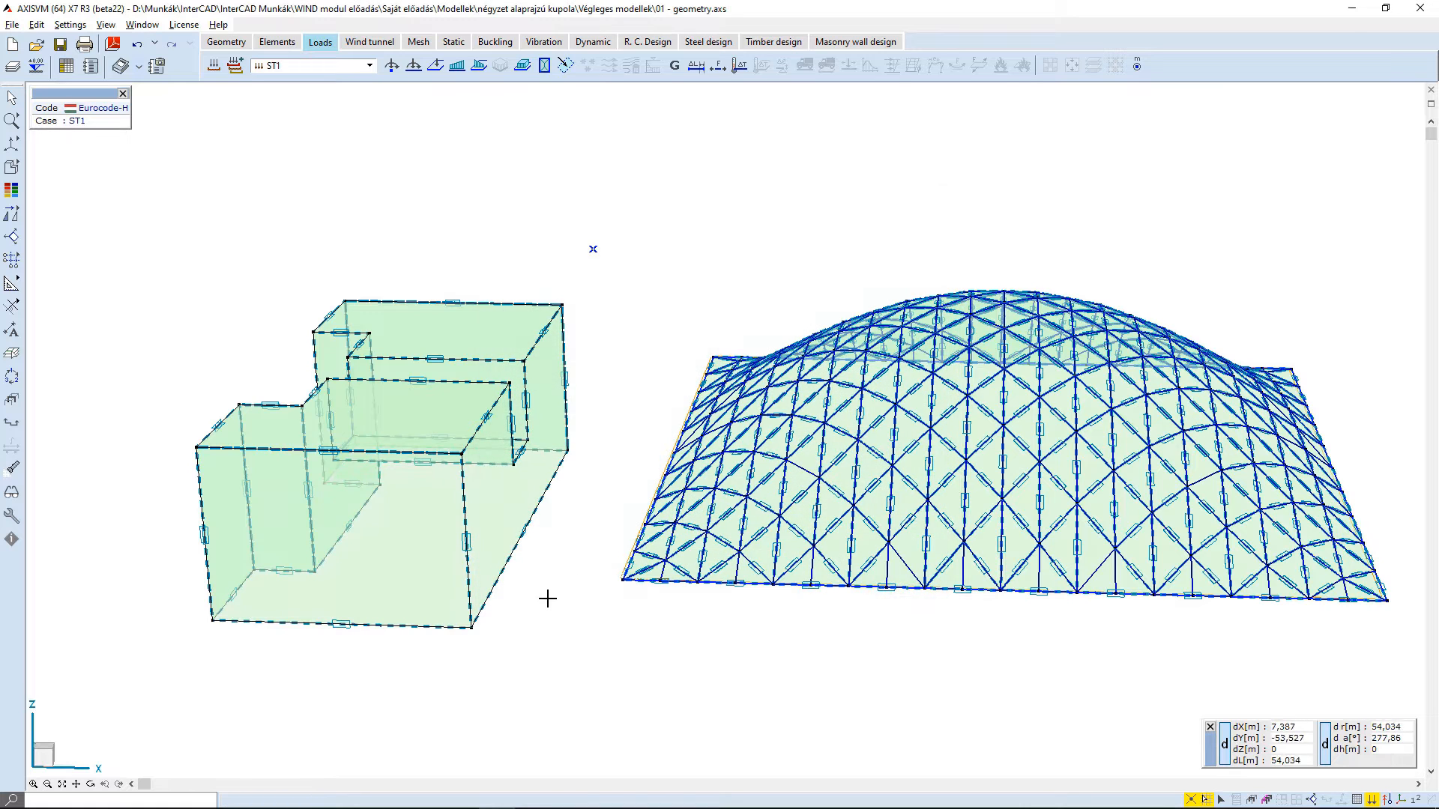
- Set all load panels of the neighbouring building to Not load bearing, as environment objects of the WIND module
{"action": "left_click", "coordinate": [566, 65]}
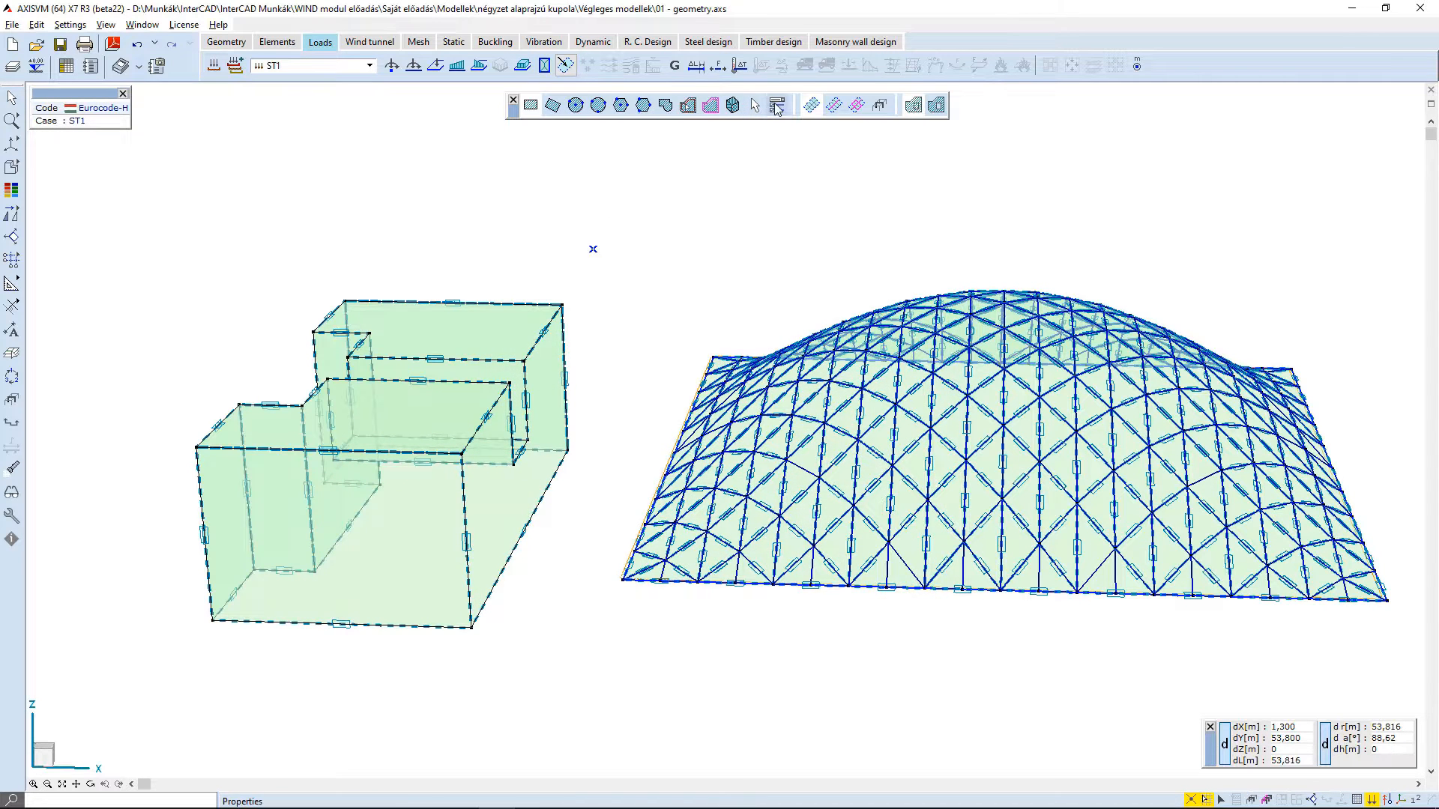
{"action": "left_click", "coordinate": [776, 106]}
{"action": "left_click_drag", "start_coordinate": [569, 229], "coordinate": [129, 722]}
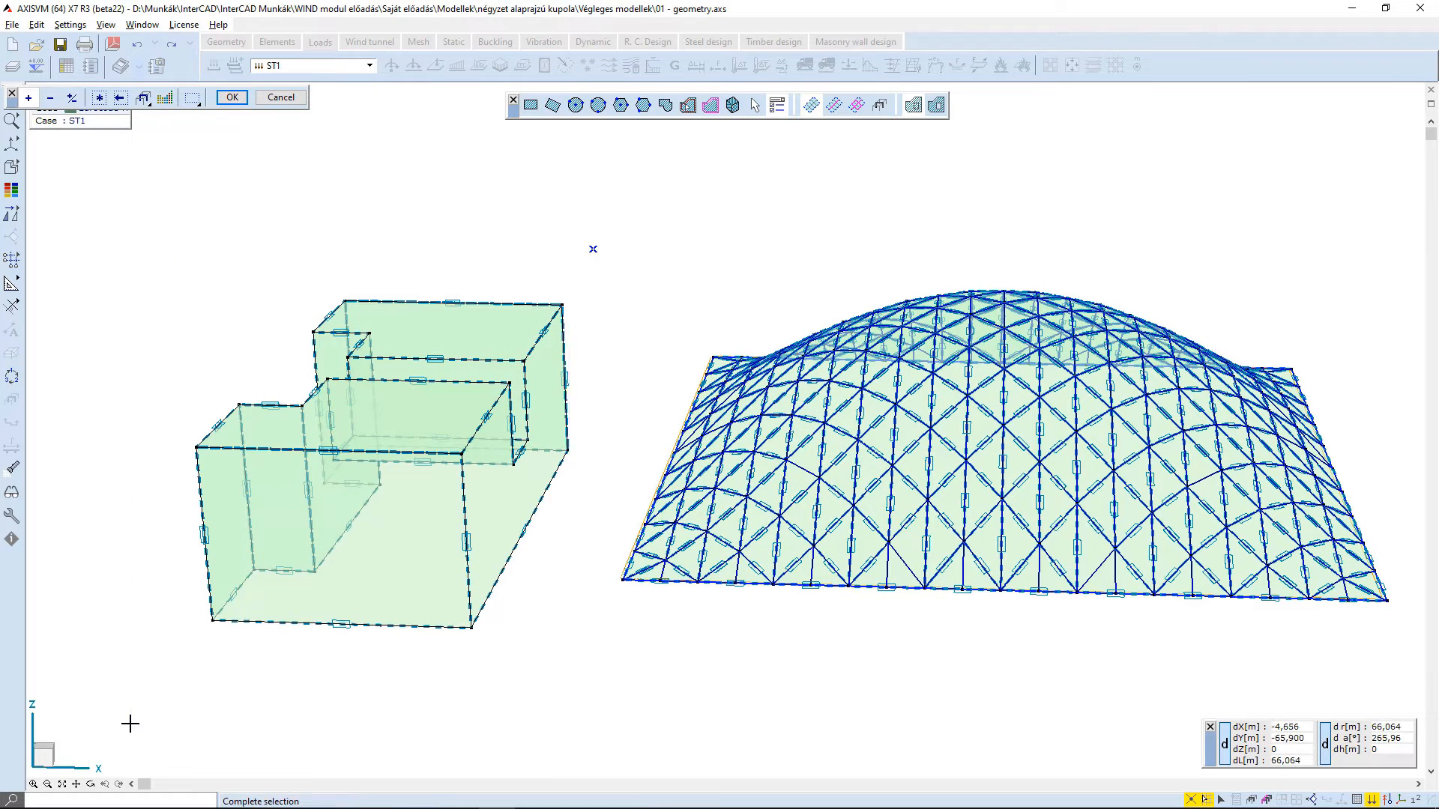
{"action": "key", "text": "Return"}
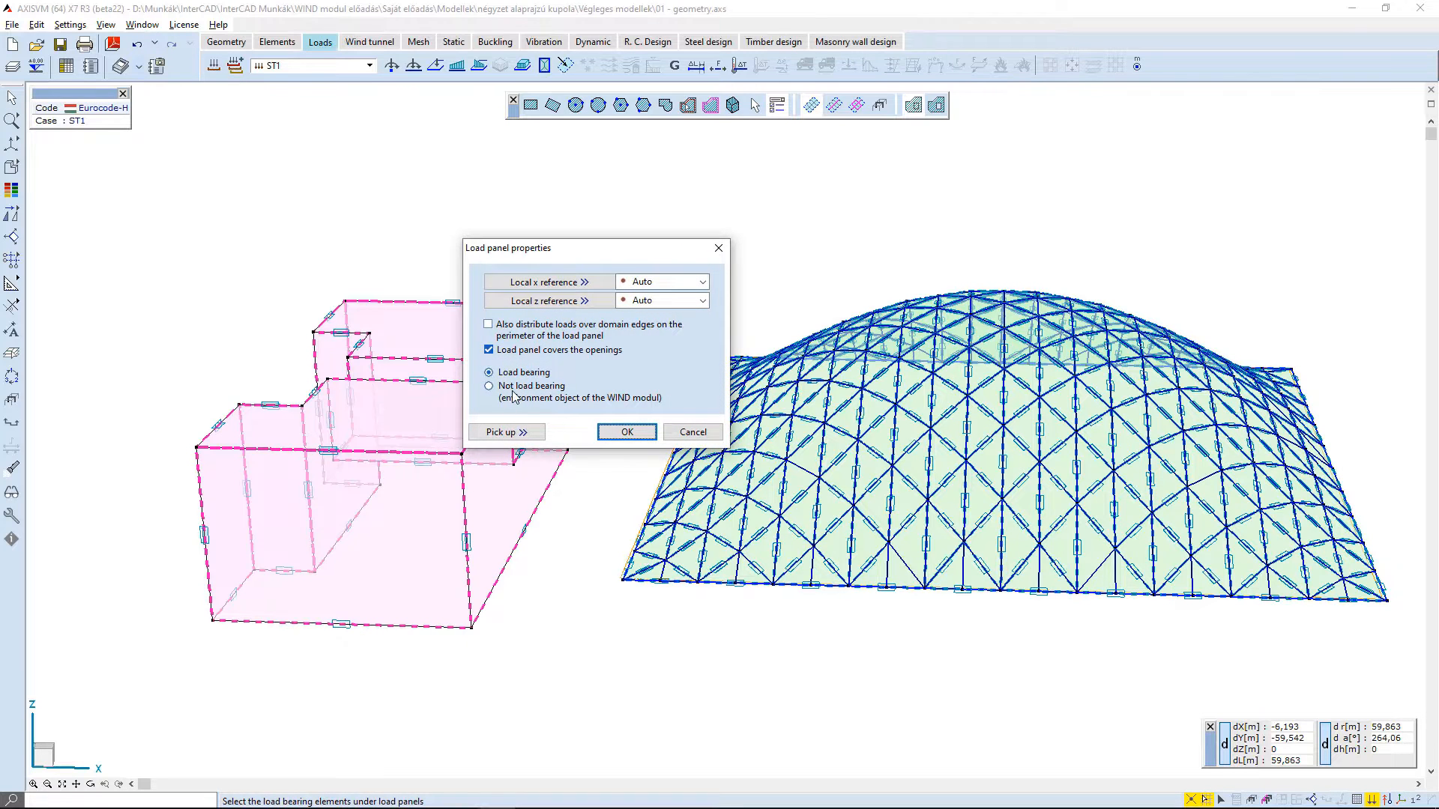
{"action": "left_click", "coordinate": [512, 391]}
{"action": "left_click", "coordinate": [637, 435]}
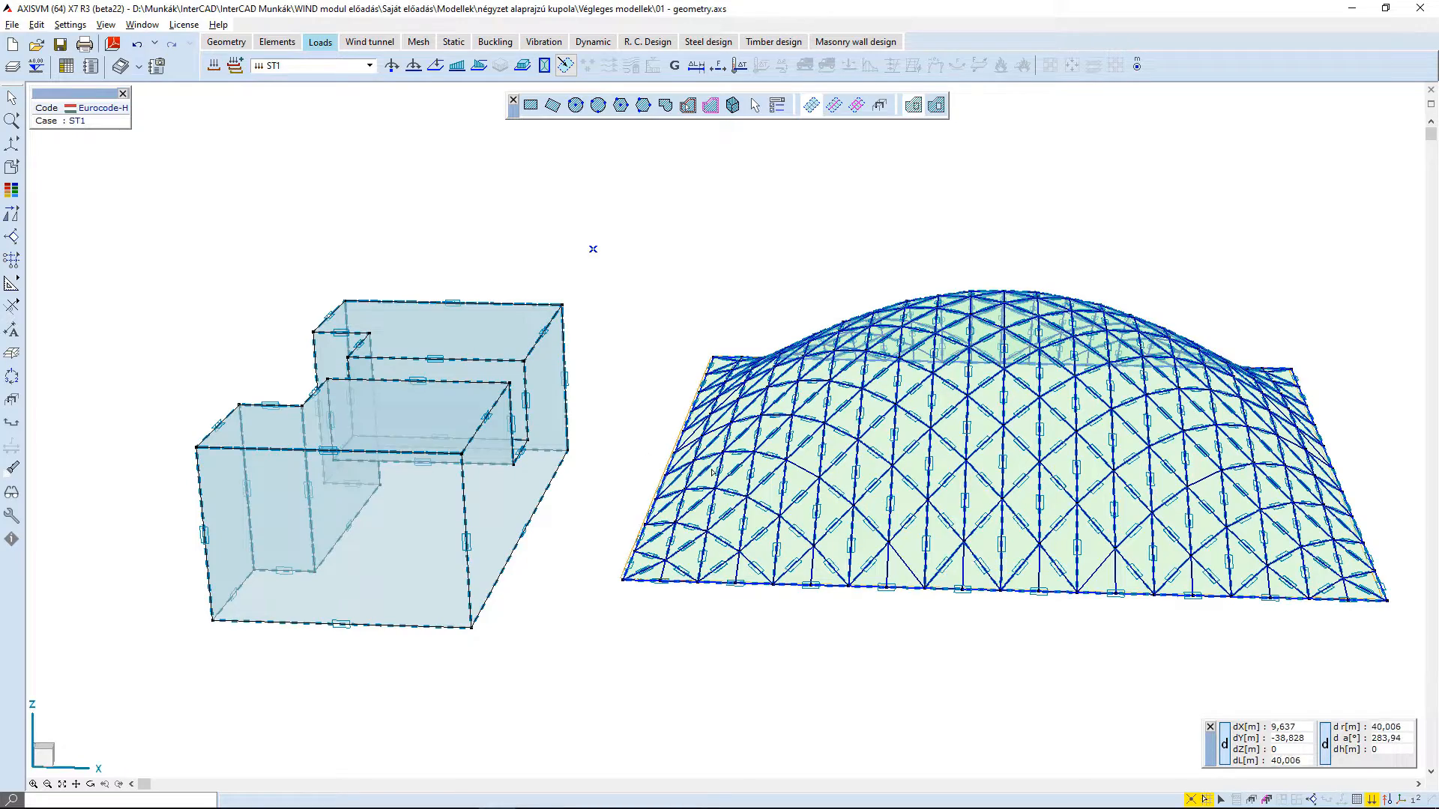
{"action": "key", "text": "Escape"}
- Isolate the dome by showing only its selected elements and restore the display of the complete model
{"action": "middle_click_drag", "start_coordinate": [890, 575], "coordinate": [983, 561]}
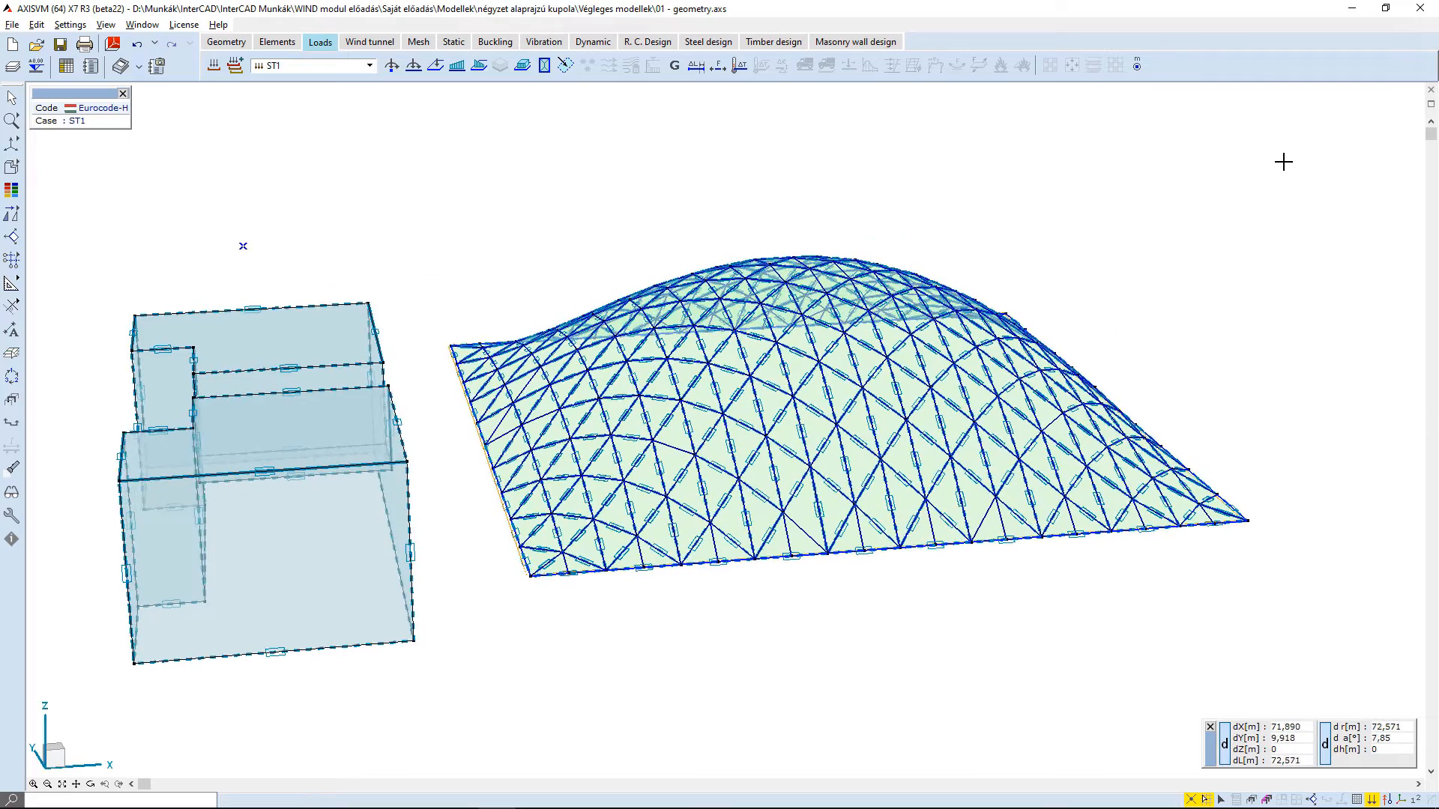
{"action": "middle_click_drag", "start_coordinate": [1284, 162], "coordinate": [1275, 200], "text": "alt"}
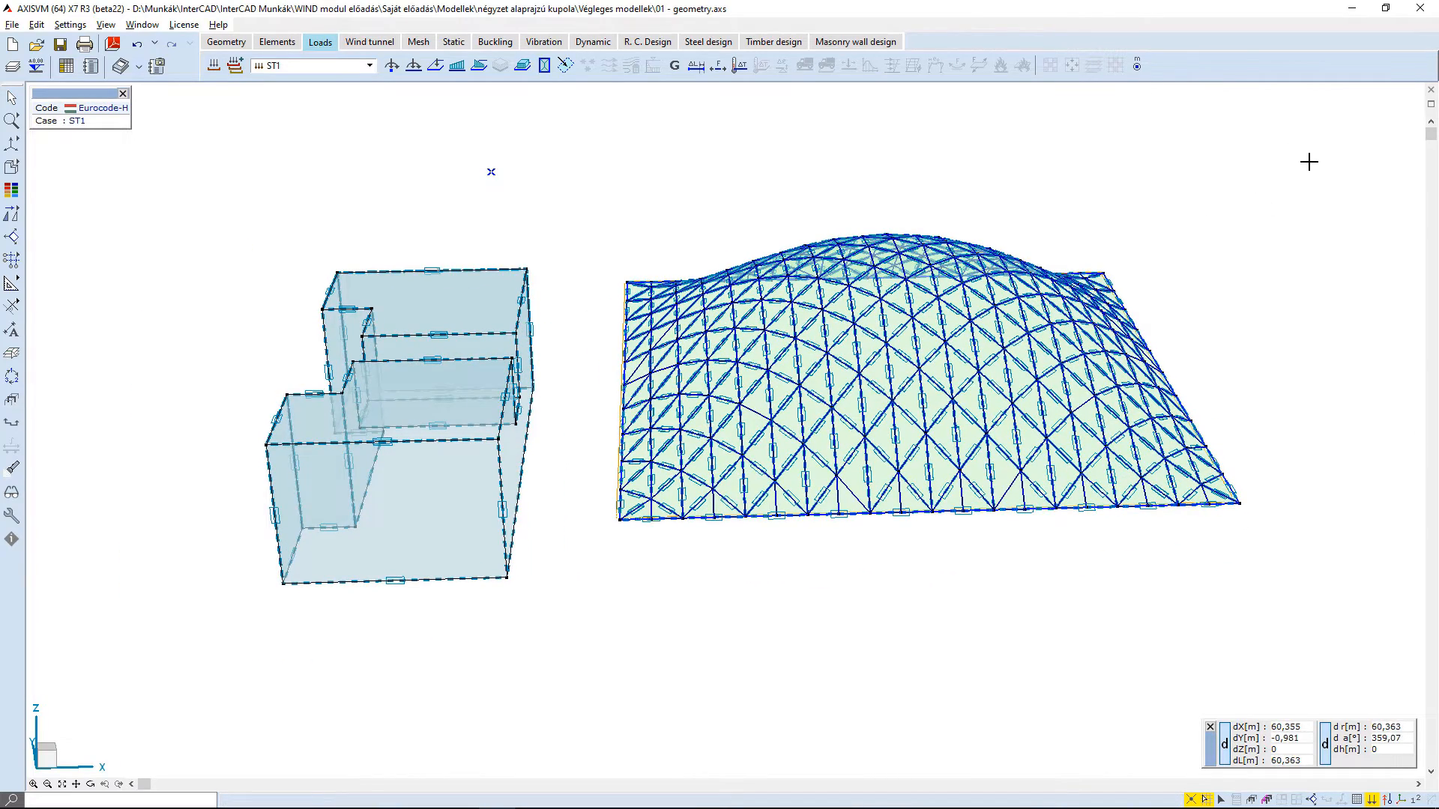
{"action": "left_click_drag", "start_coordinate": [781, 546], "coordinate": [594, 574]}
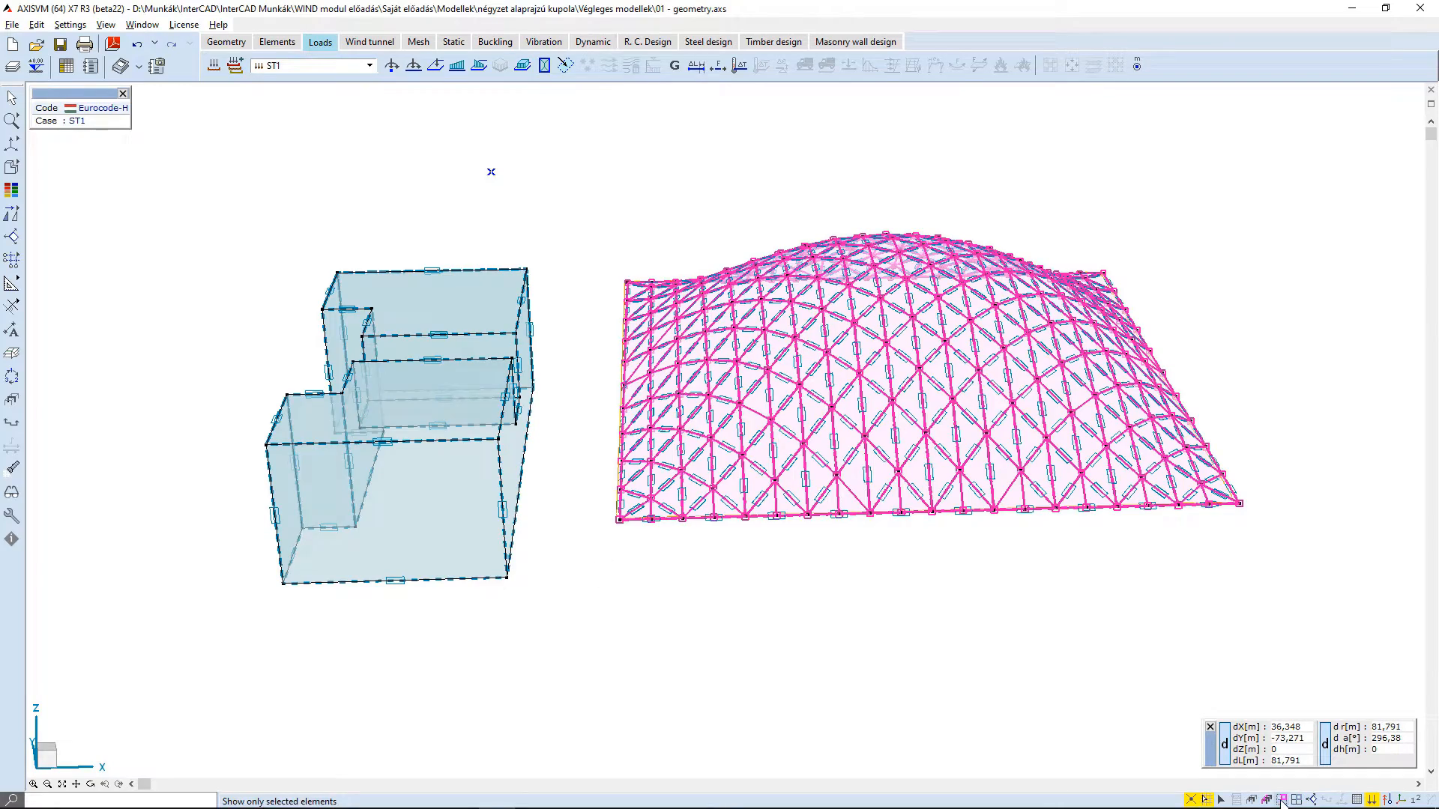
{"action": "left_click", "coordinate": [1282, 801]}
{"action": "key", "text": "Escape"}
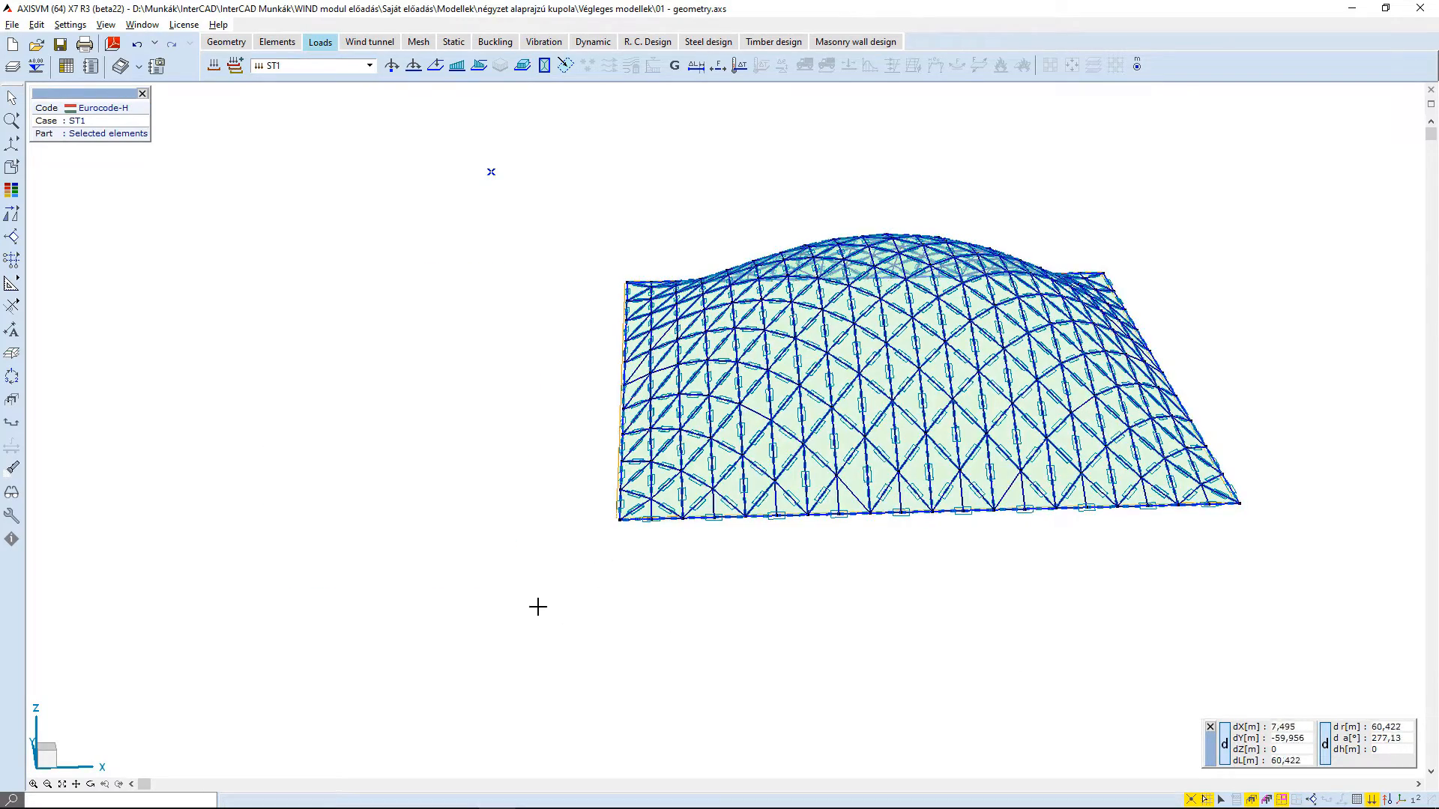
{"action": "middle_click_drag", "start_coordinate": [537, 607], "coordinate": [1092, 701], "text": "shift"}
{"action": "left_click", "coordinate": [1281, 800]}
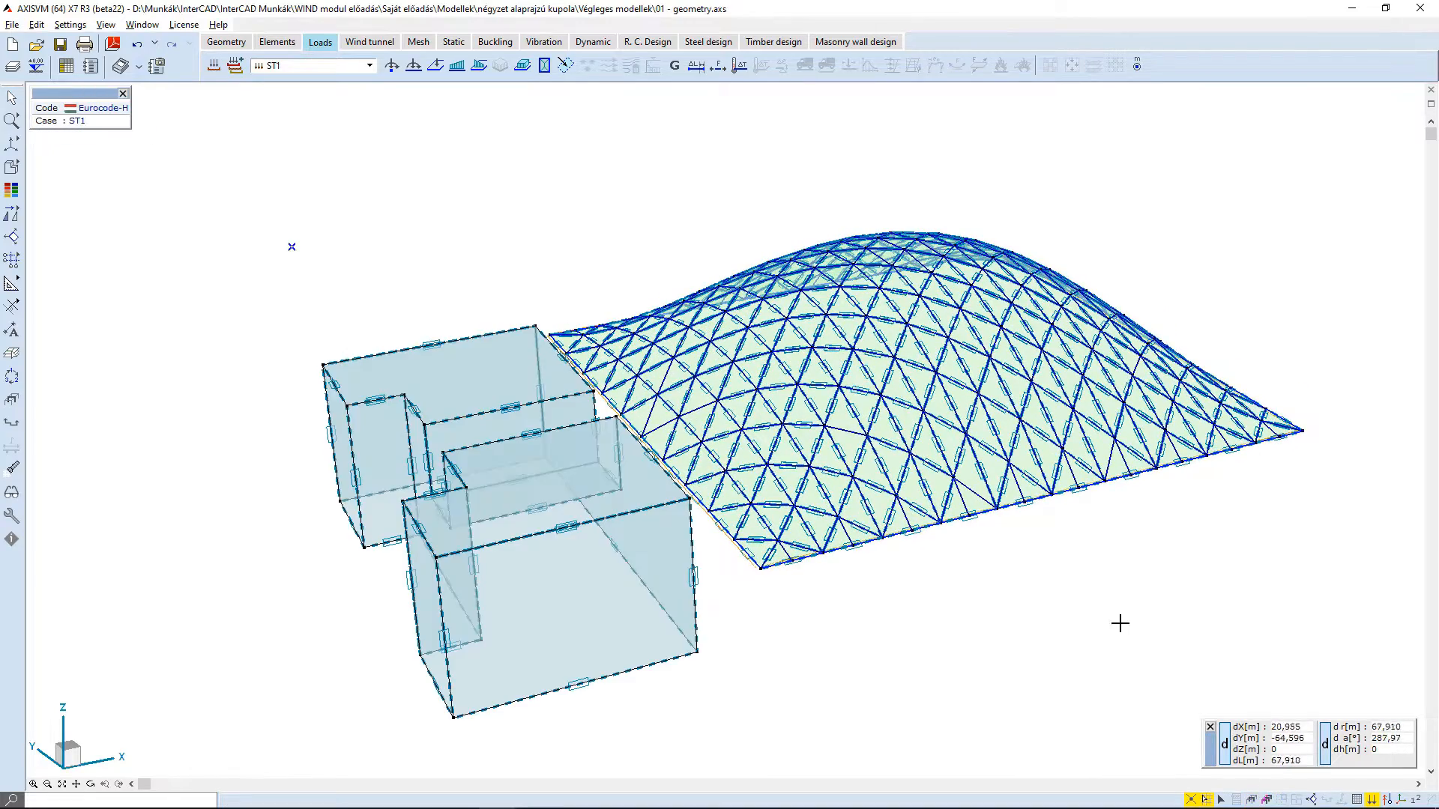
{"action": "middle_click_drag", "start_coordinate": [1074, 578], "coordinate": [997, 598], "text": "shift"}
{"action": "middle_click_drag", "start_coordinate": [1017, 541], "coordinate": [861, 539]}
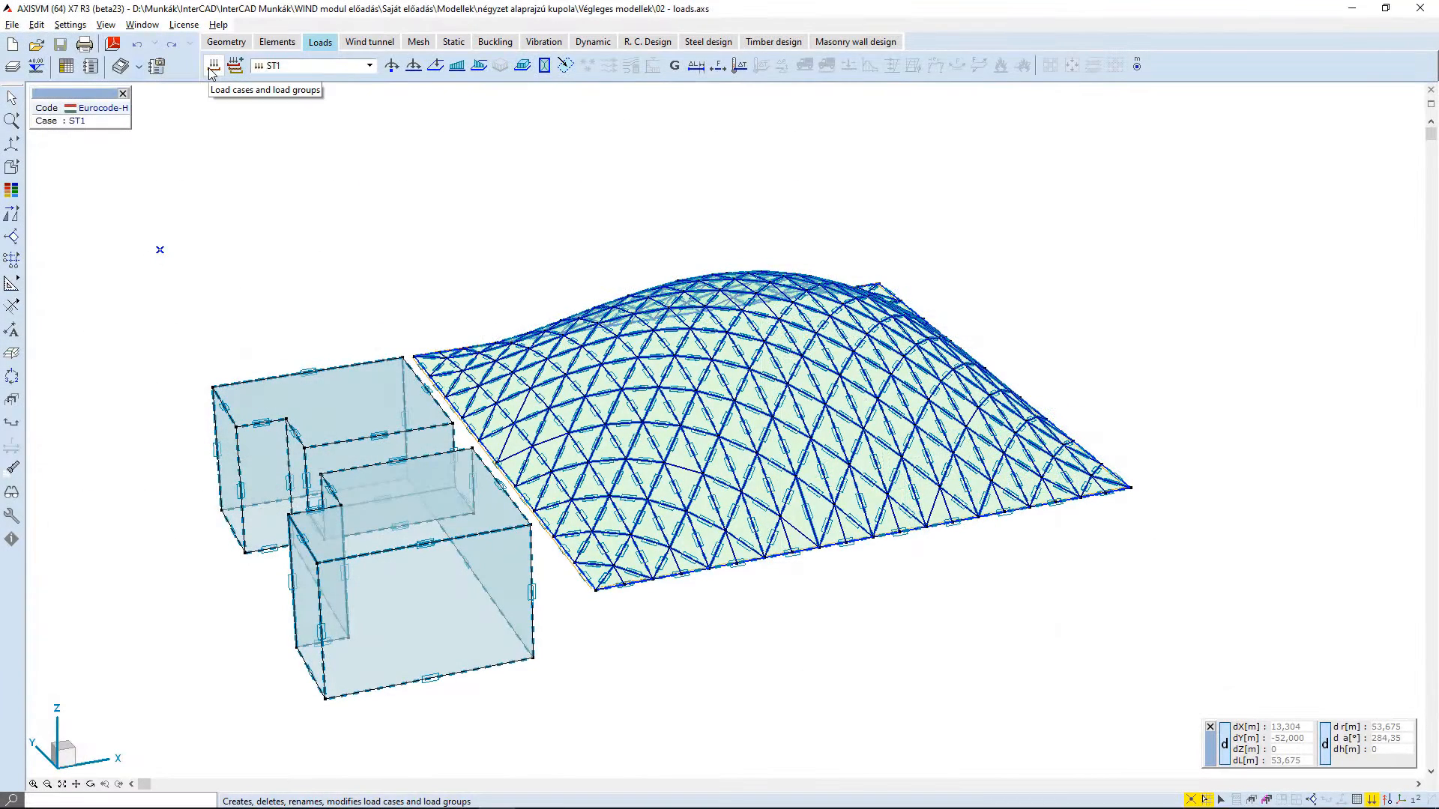
- Add a simulated wind load case in a CFD load group and name it CFD-A-0°
{"action": "left_click", "coordinate": [214, 68]}
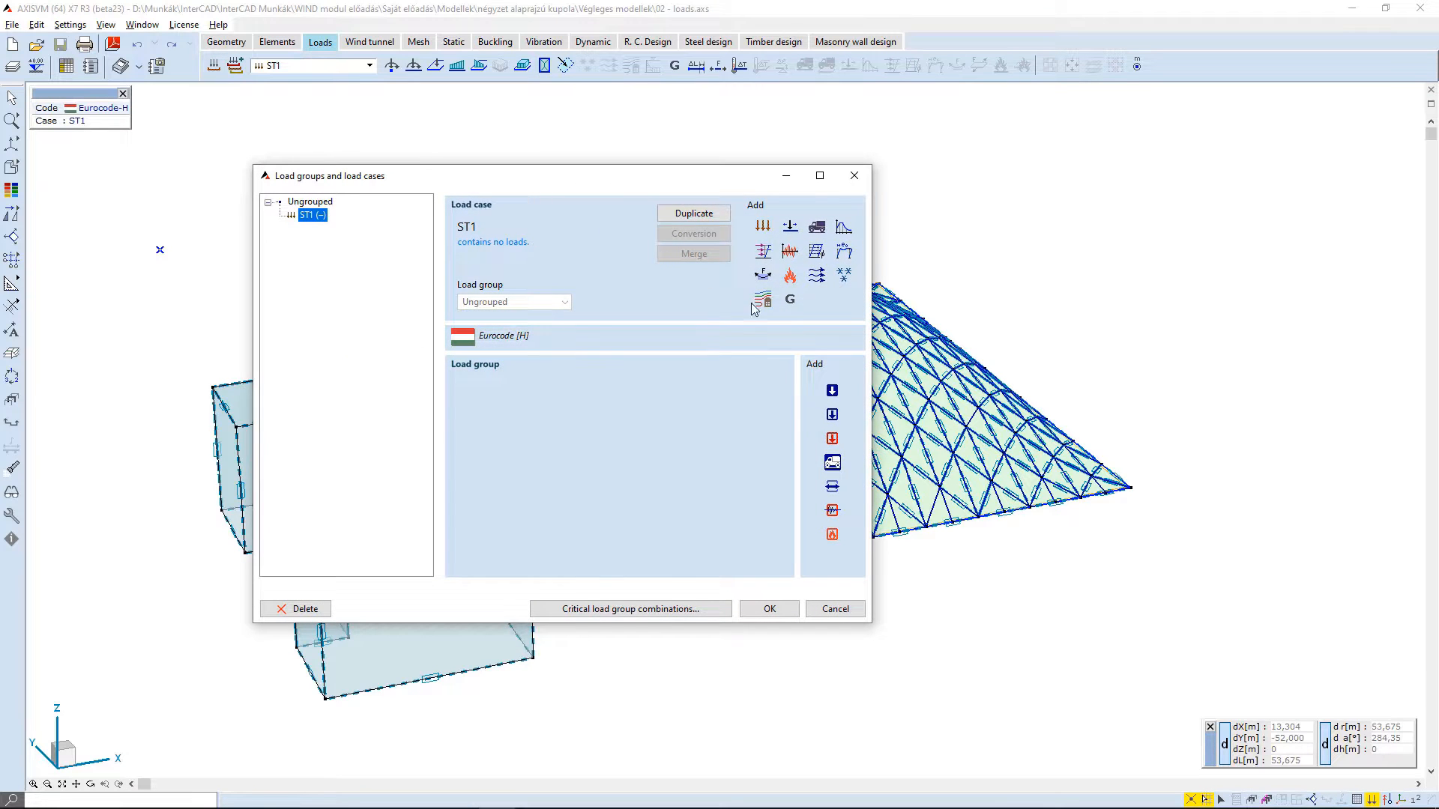
{"action": "left_click", "coordinate": [760, 301]}
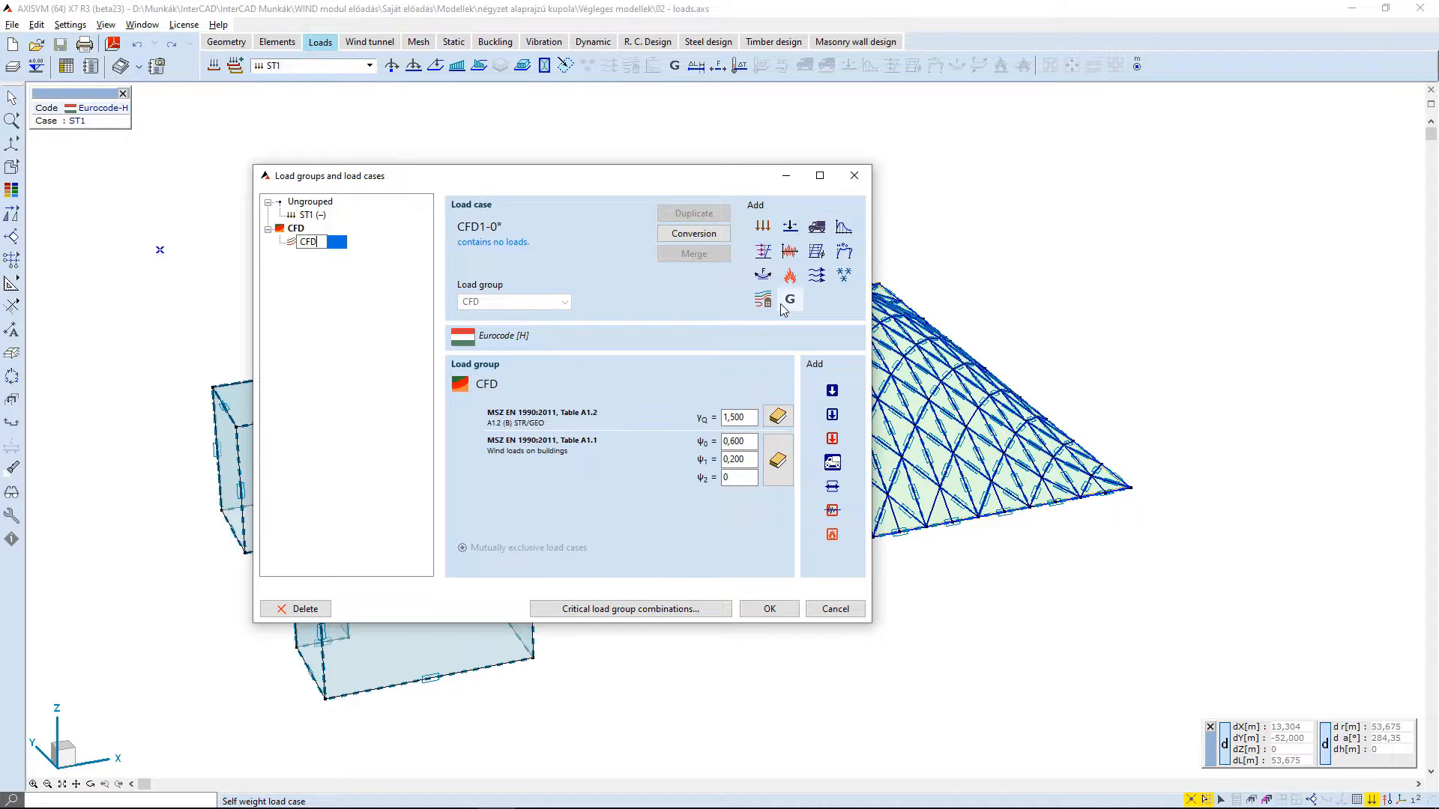
{"action": "type", "text": "-A-0°"}
{"action": "key", "text": "Return"}
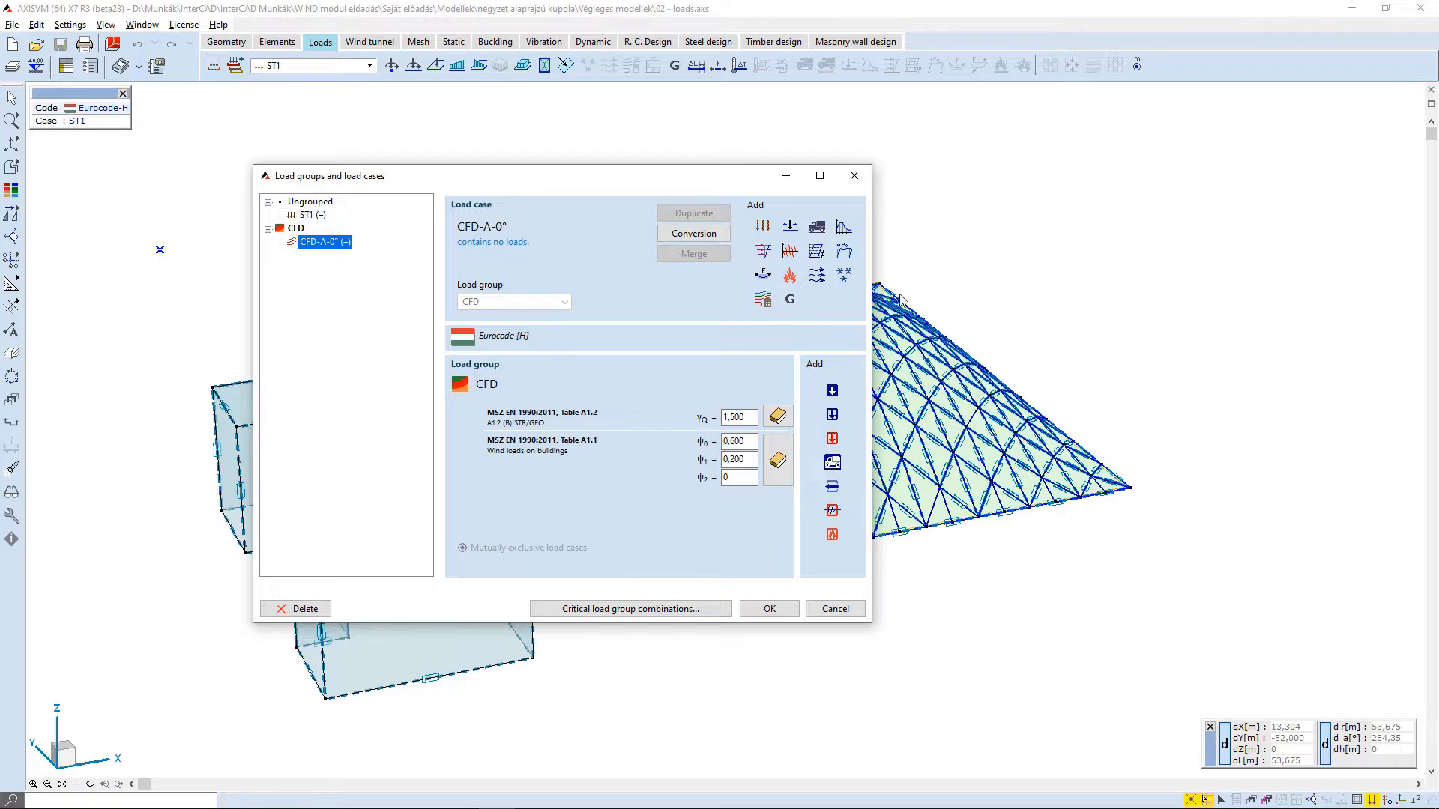
- Add a second simulated wind load case named CFD-B-0° to the CFD group and make CFD-A-0° the active load case
{"action": "left_click", "coordinate": [763, 300]}
{"action": "type", "text": "C"}
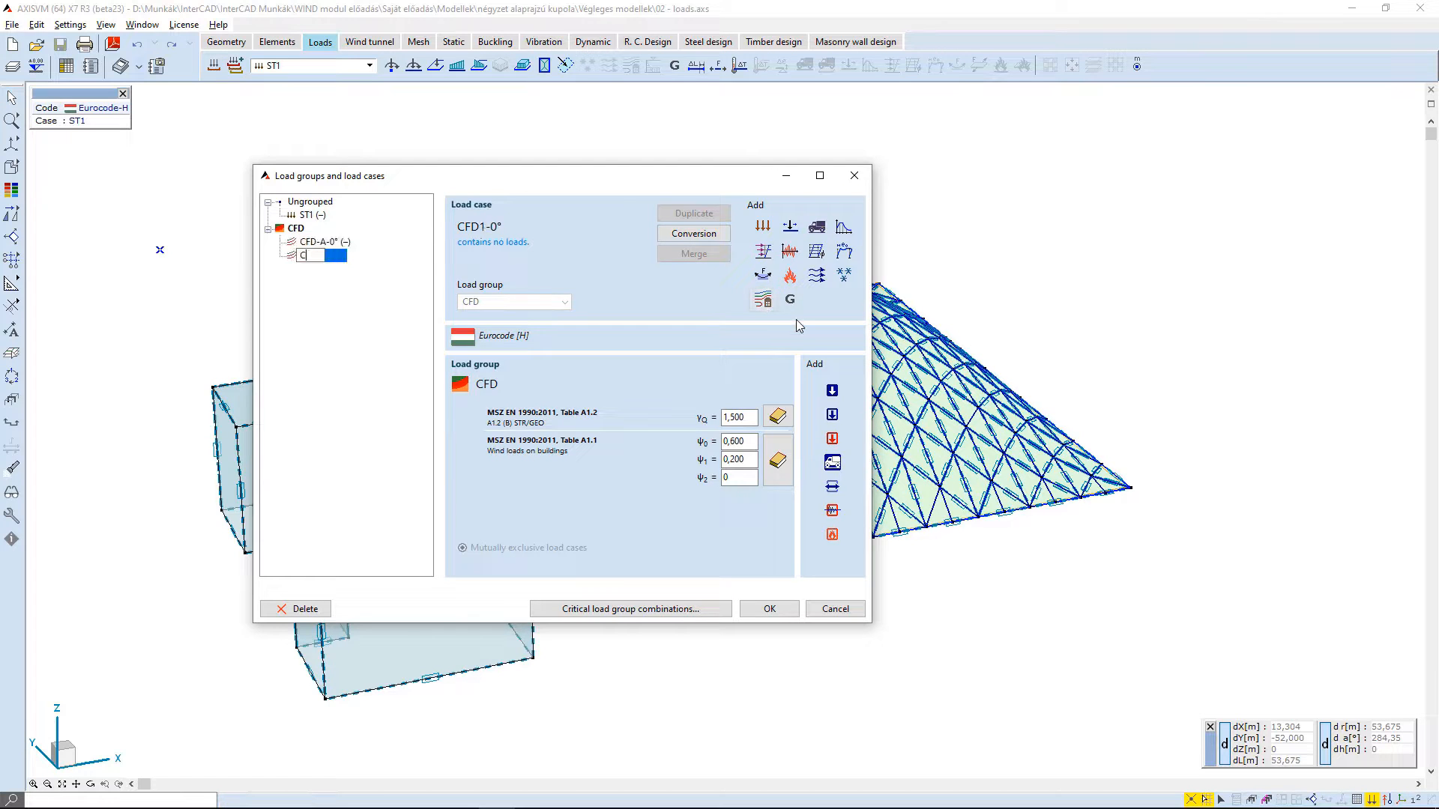
{"action": "type", "text": "FD-B-0°"}
{"action": "key", "text": "Return"}
{"action": "left_click", "coordinate": [299, 231]}
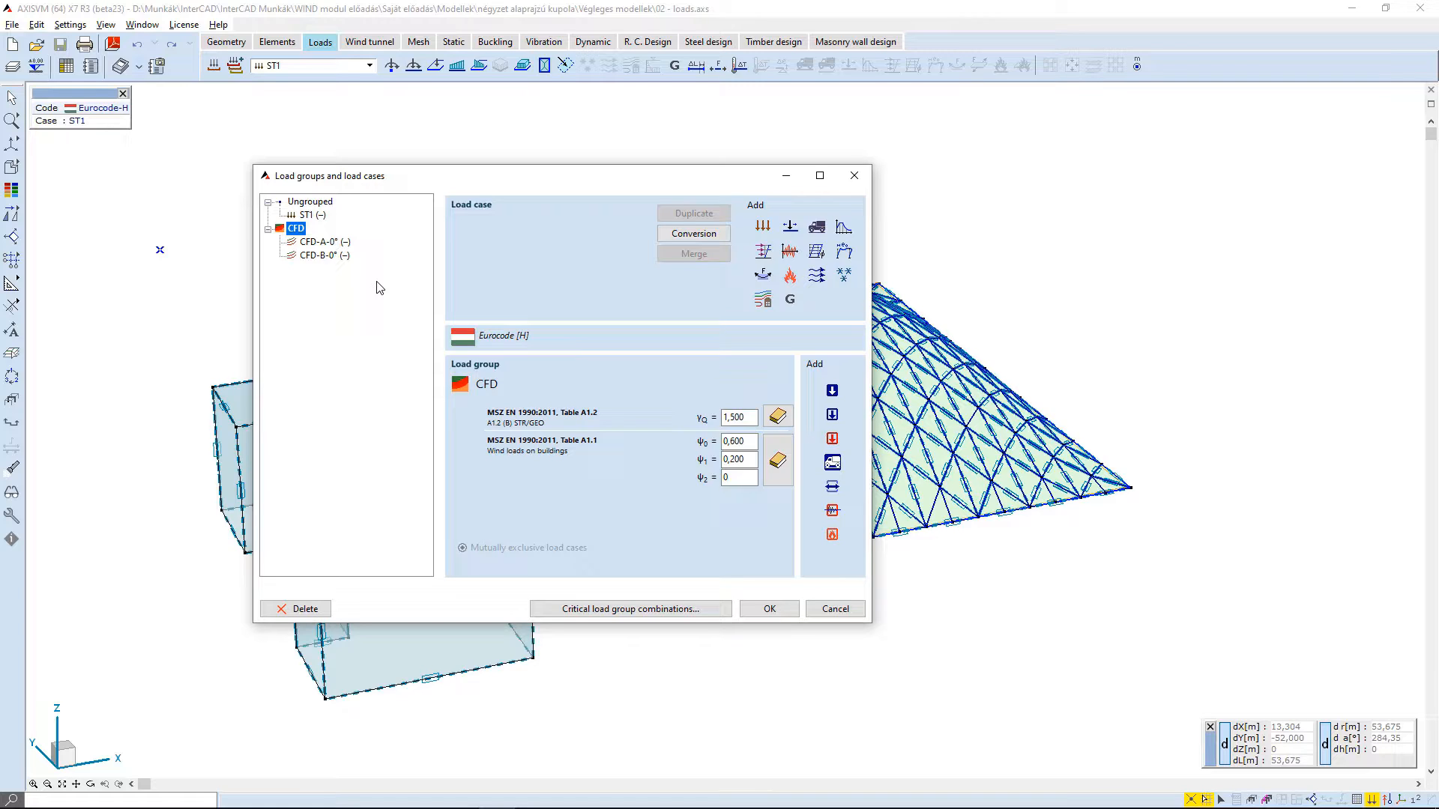
{"action": "left_click", "coordinate": [336, 243]}
{"action": "left_click", "coordinate": [785, 611]}
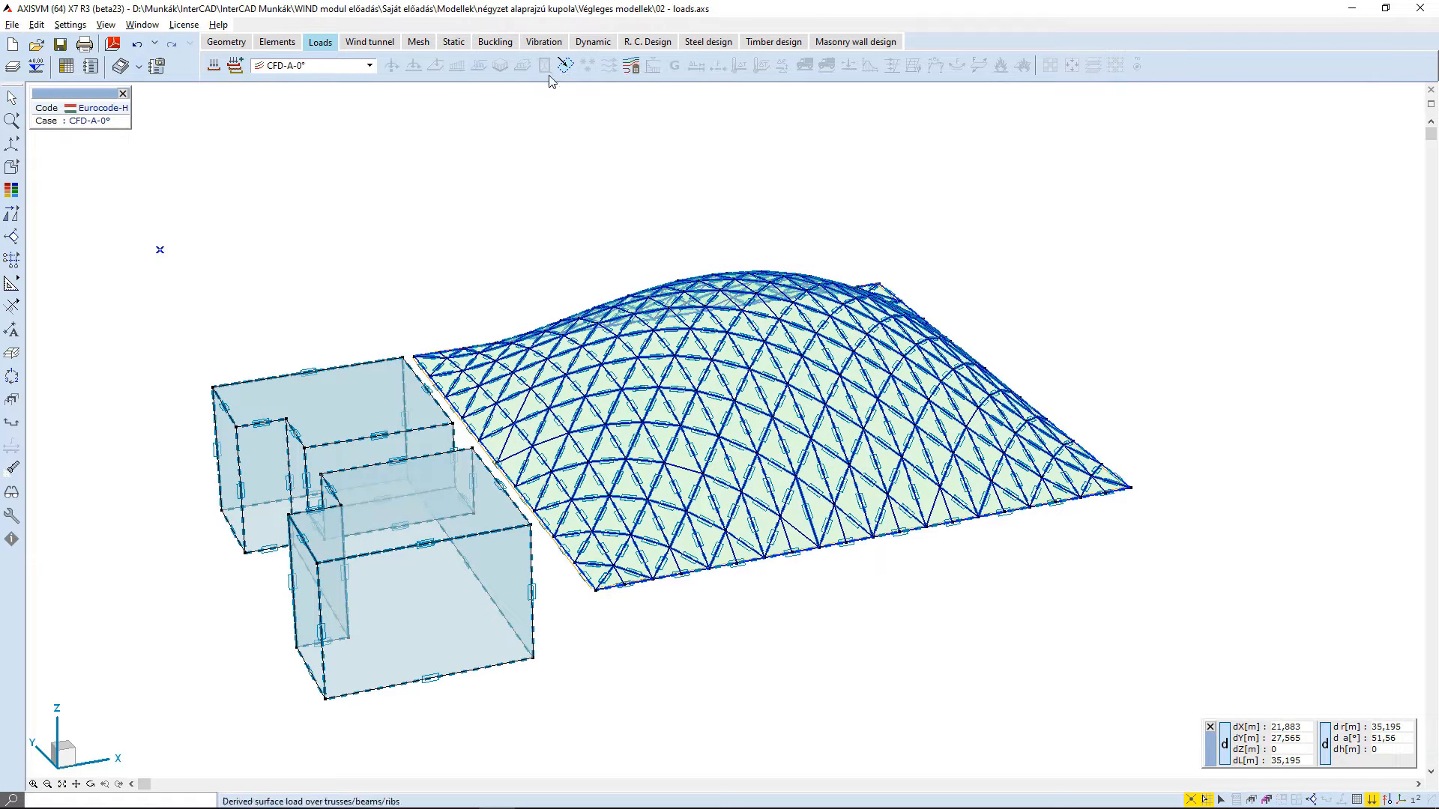
- In the simulated wind settings of CFD-A, add 6 uniformly distributed wind directions from 0° to 90°
{"action": "left_click", "coordinate": [628, 66]}
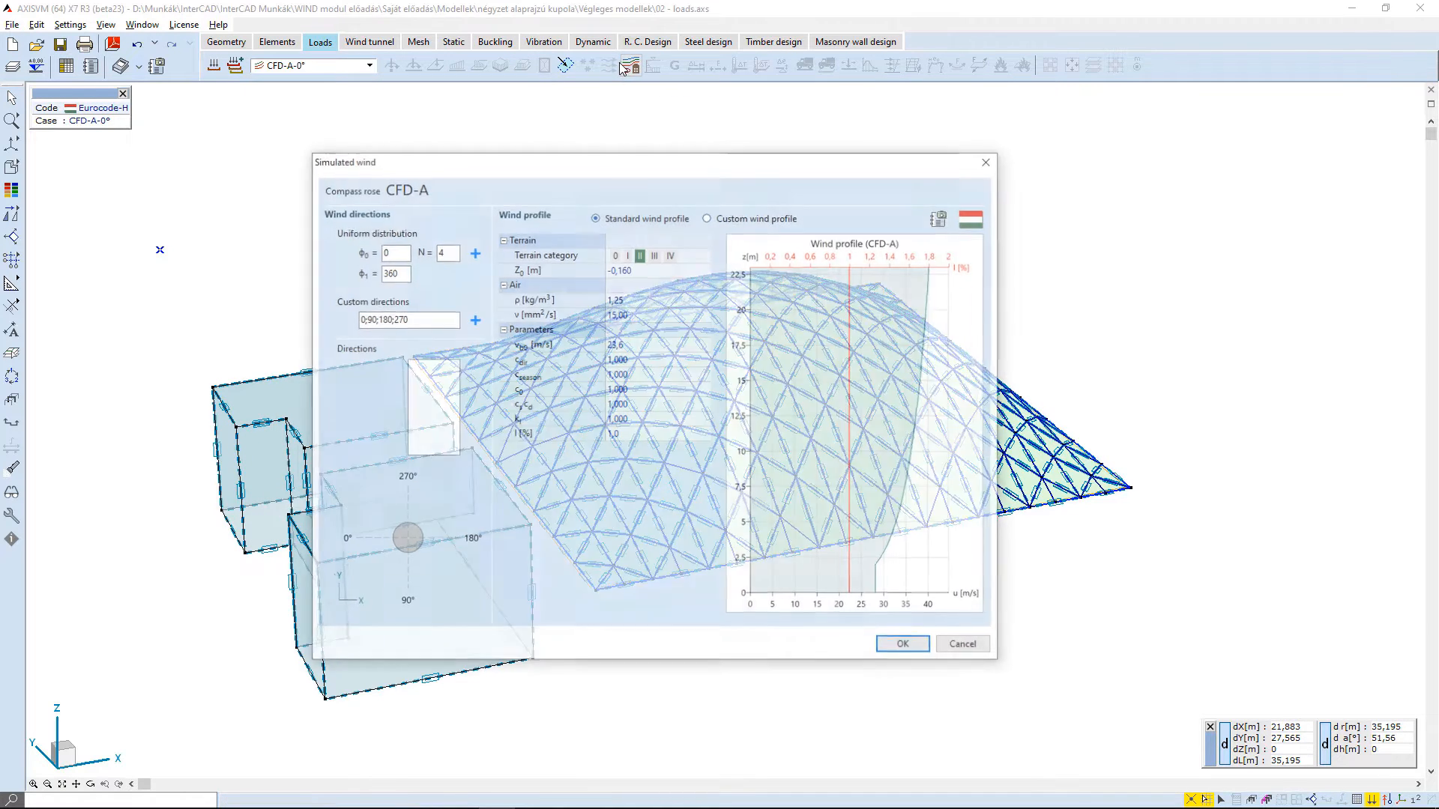
{"action": "left_click_drag", "start_coordinate": [431, 152], "coordinate": [403, 135]}
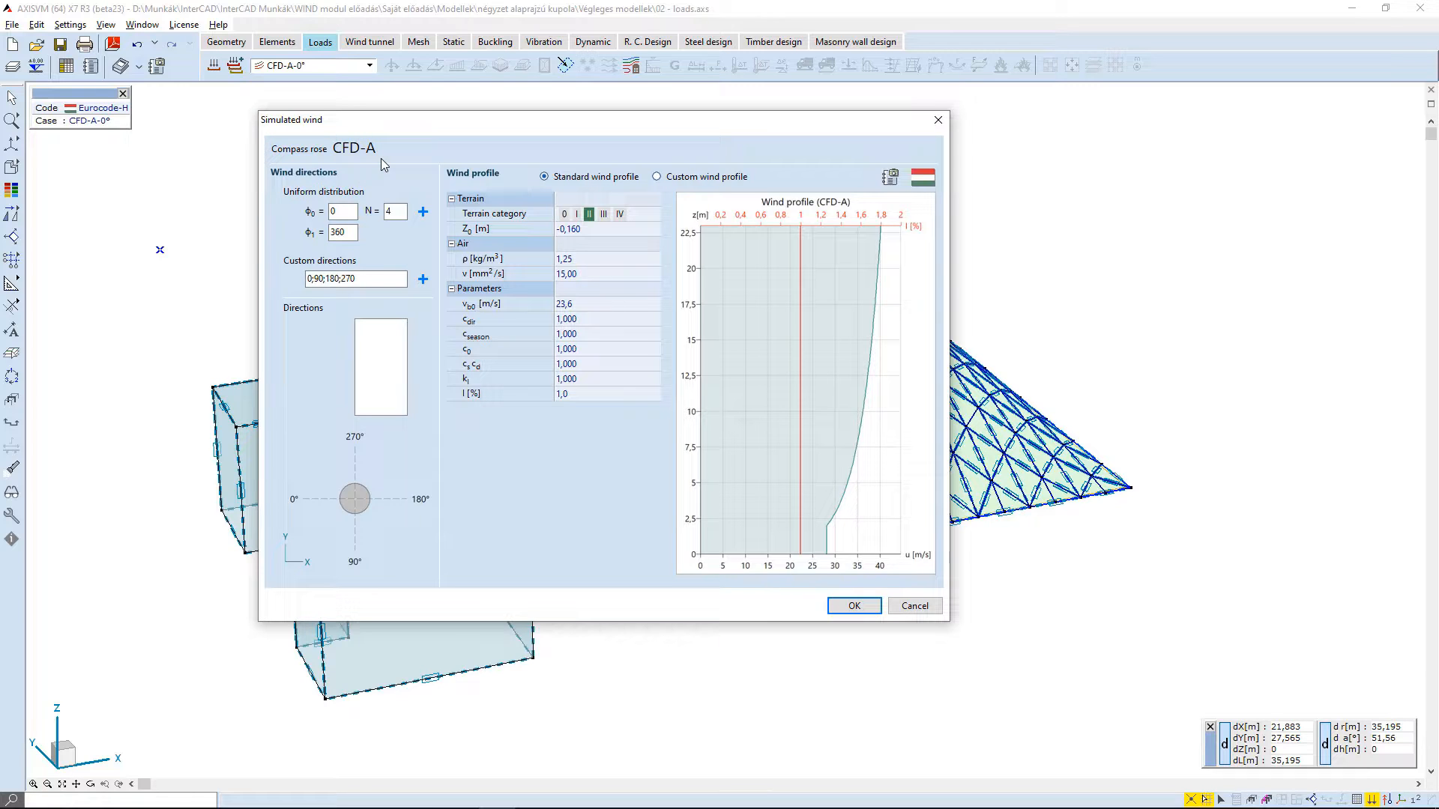
{"action": "left_click", "coordinate": [341, 233]}
{"action": "double_click", "coordinate": [341, 233]}
{"action": "type", "text": "90"}
{"action": "left_click_drag", "start_coordinate": [394, 213], "coordinate": [370, 212]}
{"action": "left_click", "coordinate": [423, 213]}
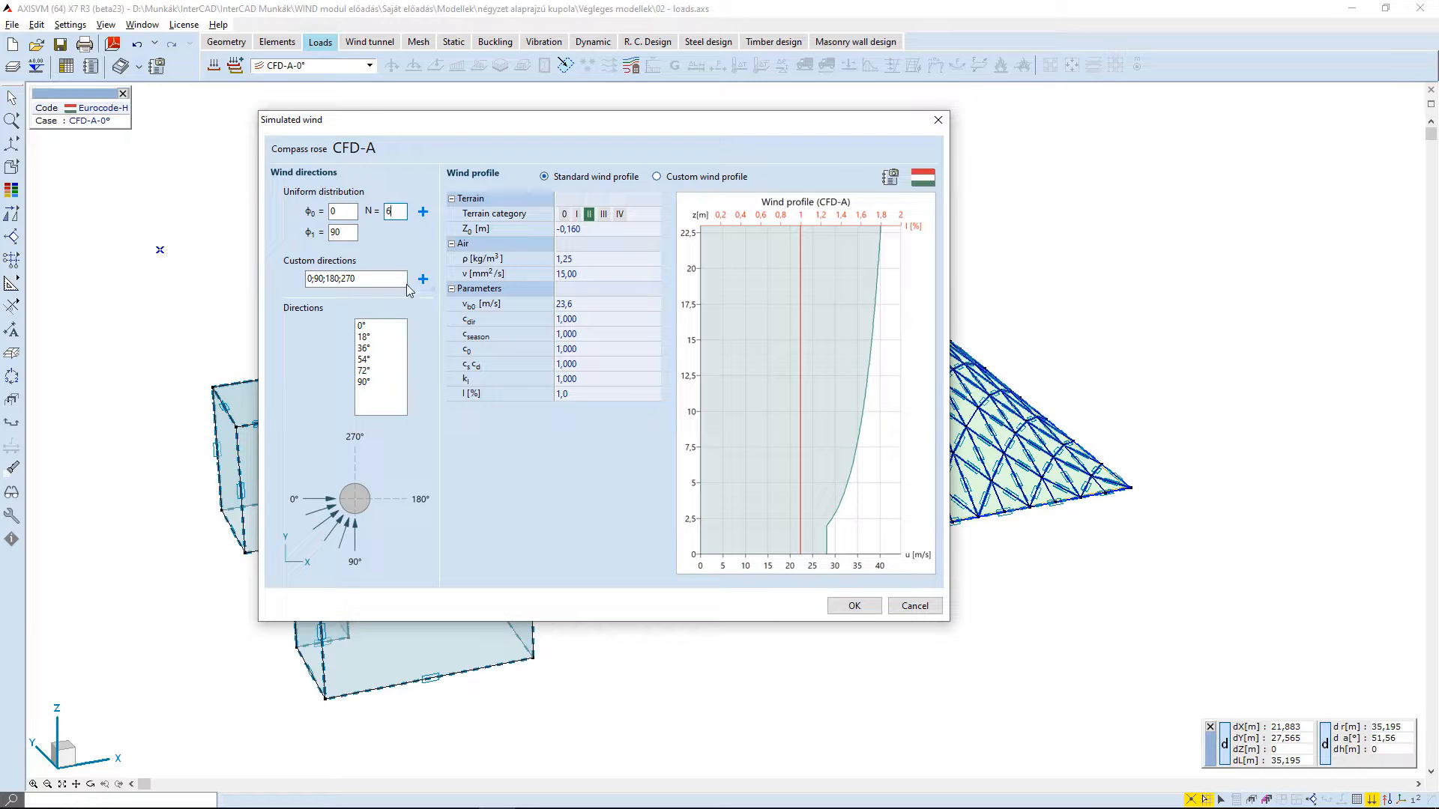
- Add the custom wind directions 15°, 270° and 180° to the CFD-A compass rose
{"action": "left_click_drag", "start_coordinate": [407, 279], "coordinate": [250, 275]}
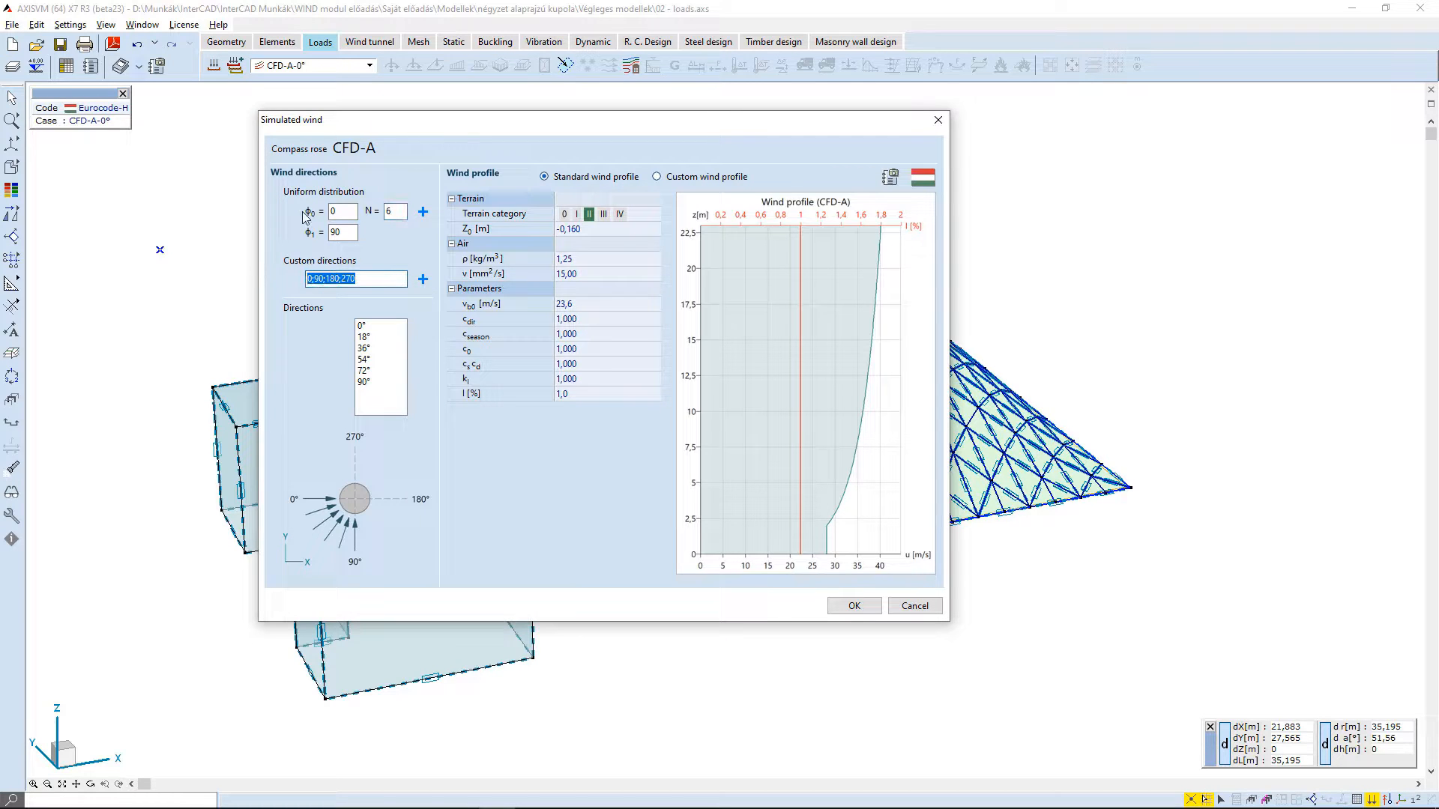
{"action": "type", "text": "15;270;180"}
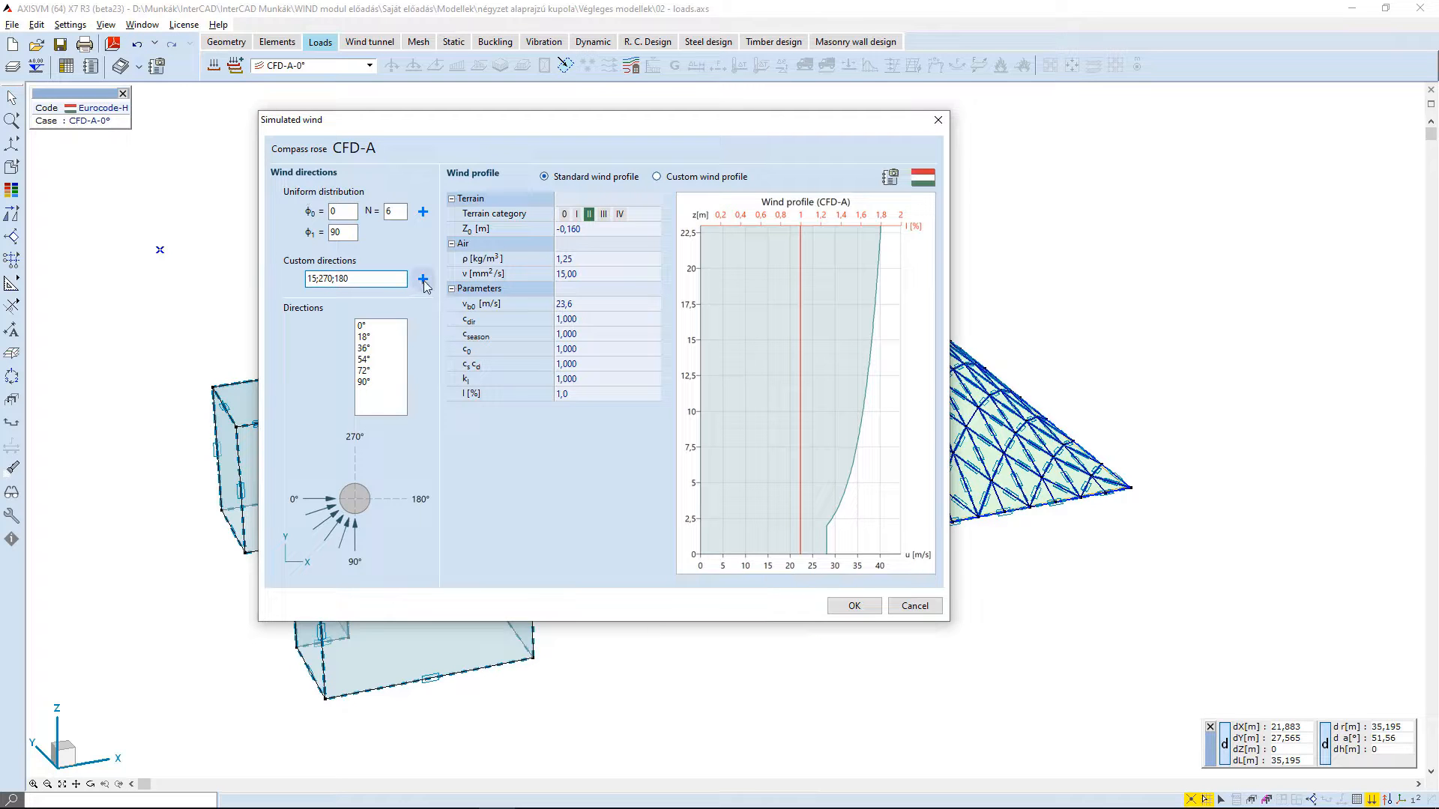
{"action": "left_click", "coordinate": [423, 278]}
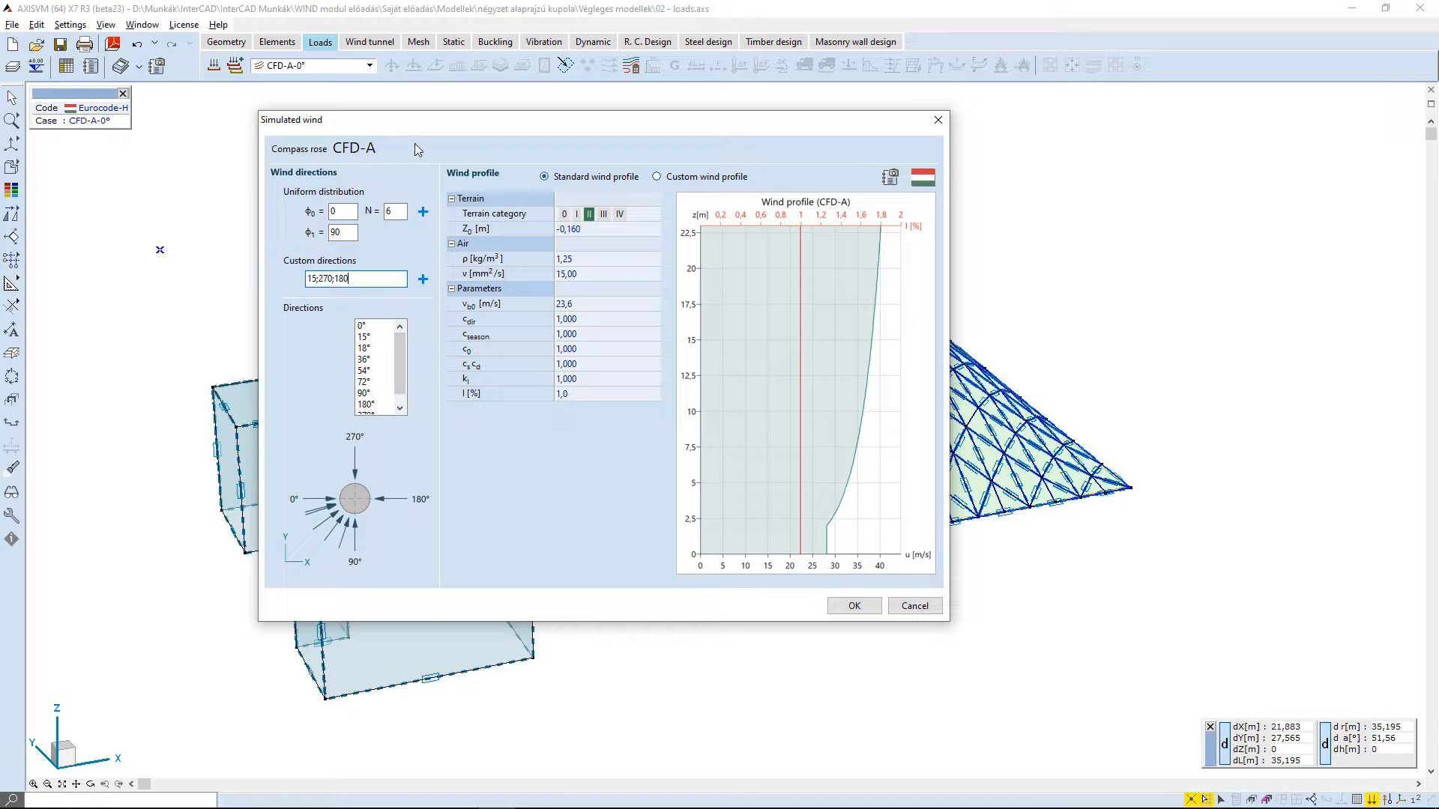
{"action": "left_click_drag", "start_coordinate": [398, 367], "coordinate": [398, 370]}
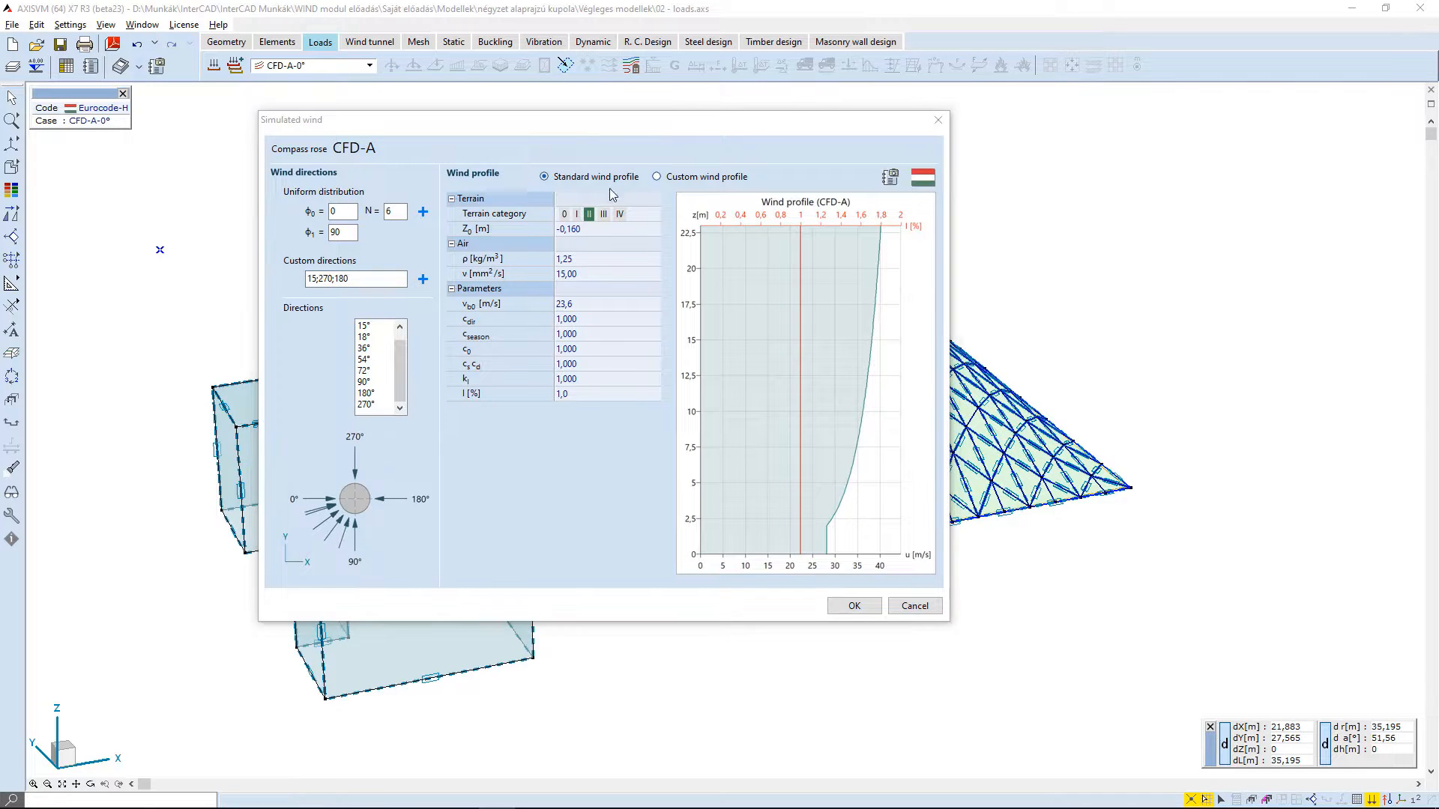
- Switch to a custom wind profile and add points at heights 0 and 5 m with a wind speed of 20 m/s
{"action": "left_click", "coordinate": [658, 178]}
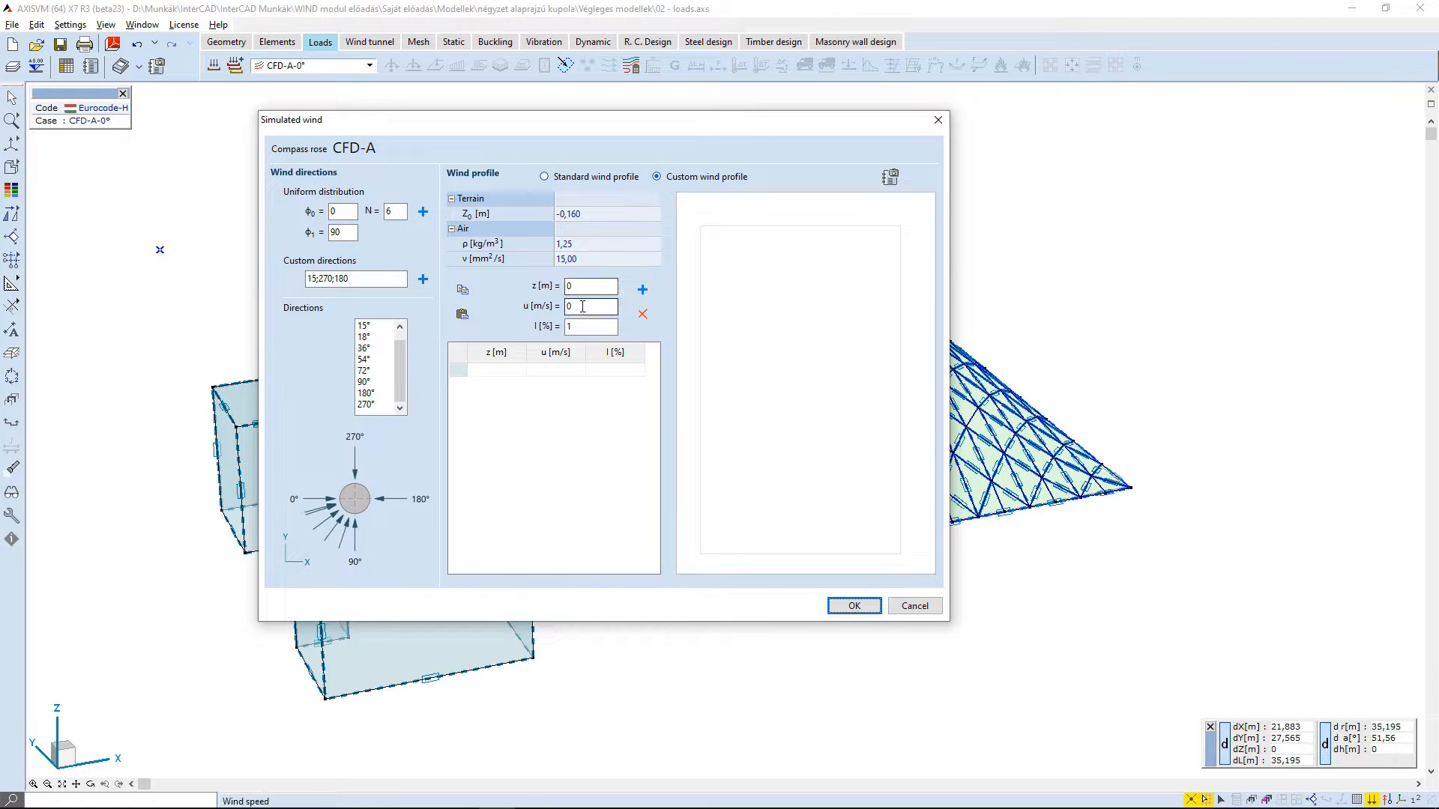
{"action": "left_click_drag", "start_coordinate": [599, 308], "coordinate": [523, 299]}
{"action": "type", "text": "20"}
{"action": "left_click", "coordinate": [636, 292]}
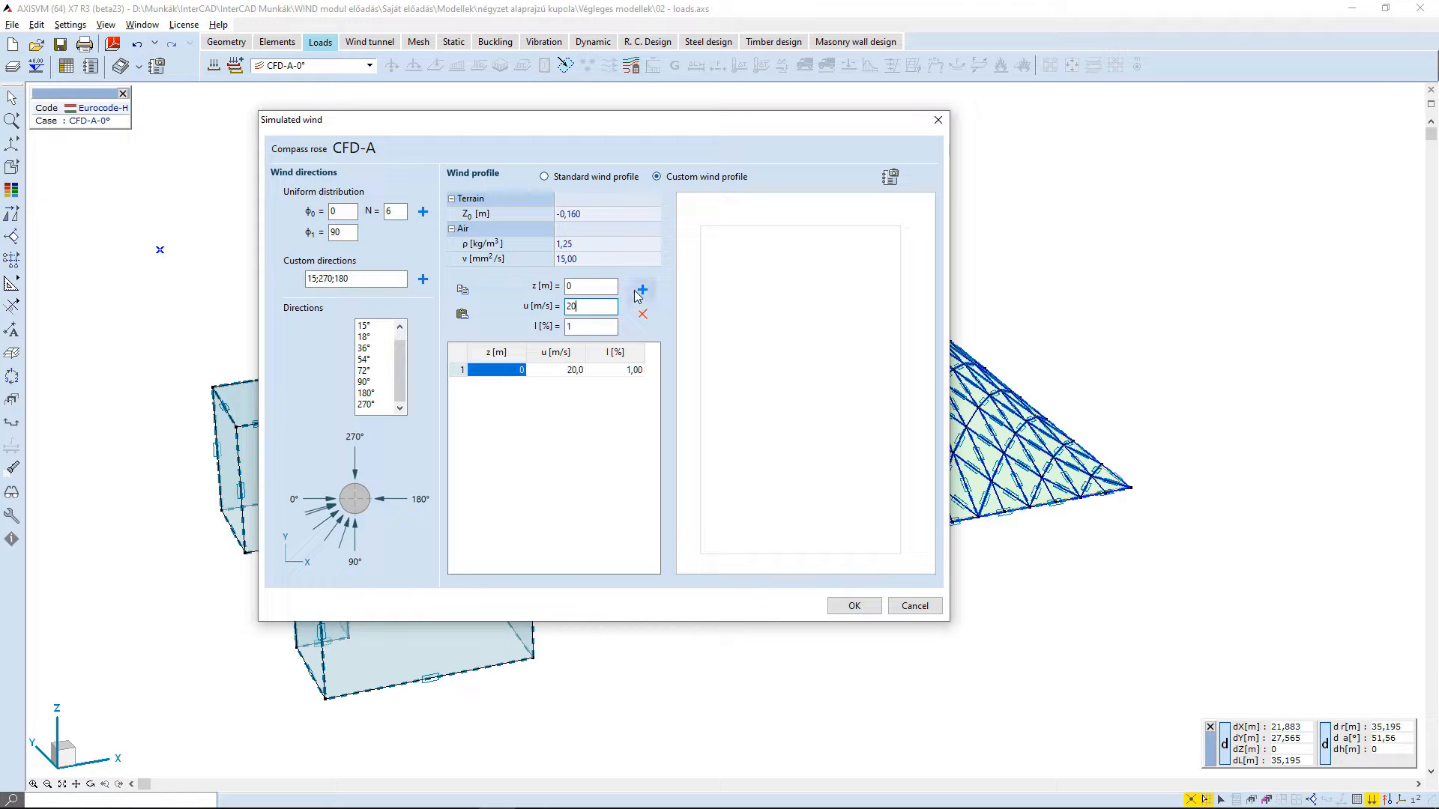
{"action": "left_click_drag", "start_coordinate": [592, 287], "coordinate": [547, 288]}
{"action": "type", "text": "5"}
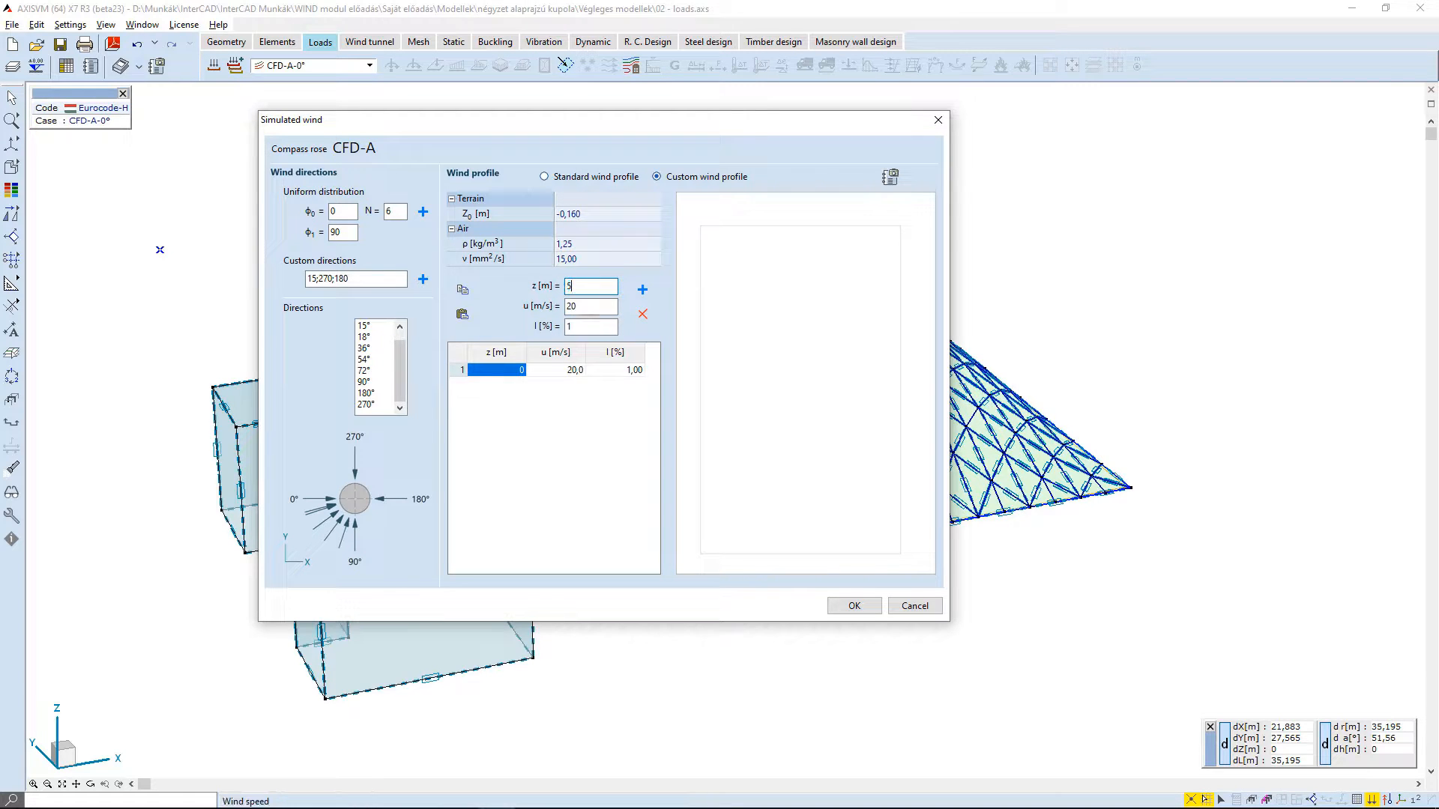
{"action": "left_click", "coordinate": [643, 292]}
- Add custom wind profile points at heights 10 and 20 m with a wind speed of 25 m/s
{"action": "left_click", "coordinate": [597, 306]}
{"action": "key", "text": "BackSpace"}
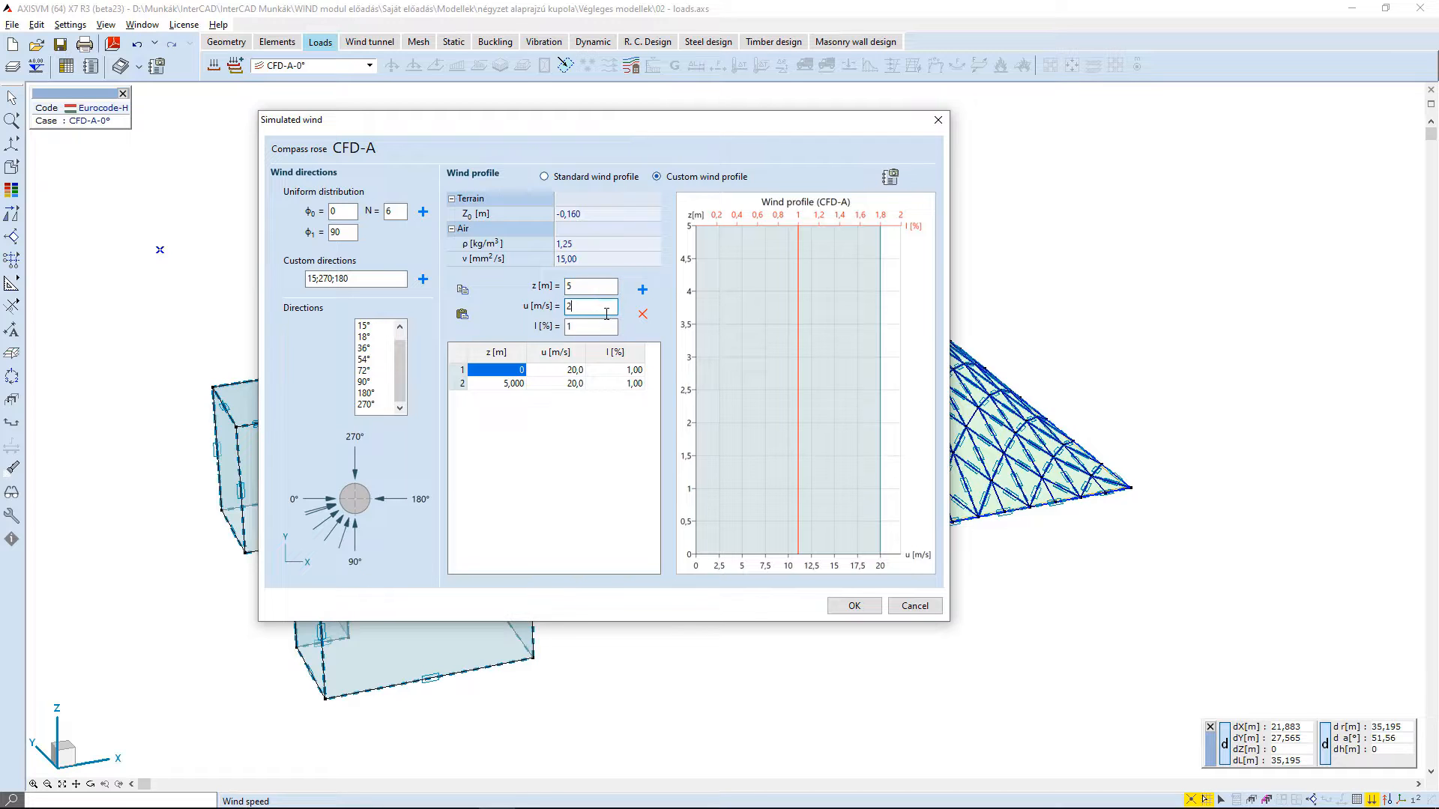
{"action": "type", "text": "5"}
{"action": "left_click", "coordinate": [594, 285]}
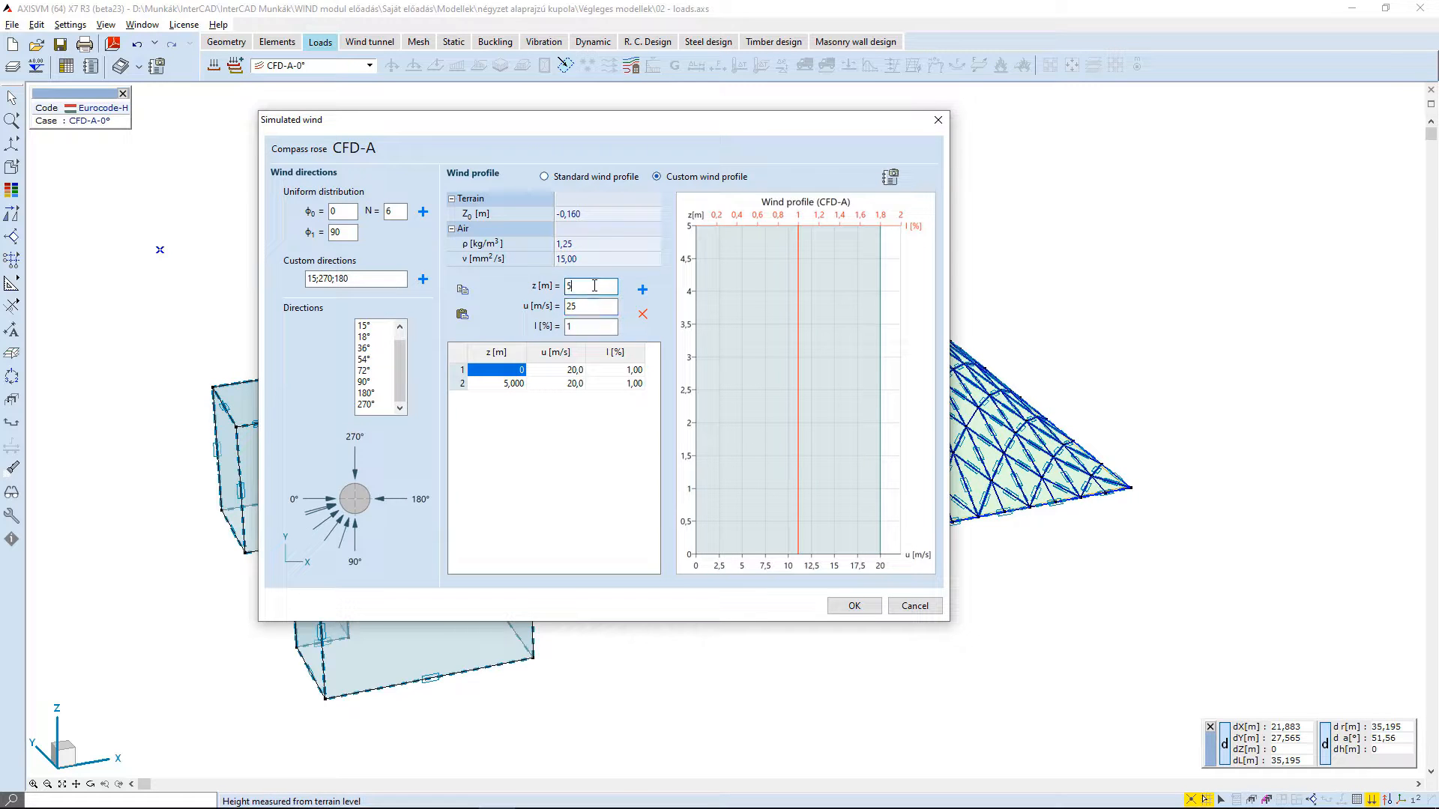
{"action": "key", "text": "BackSpace"}
{"action": "type", "text": "10"}
{"action": "left_click", "coordinate": [642, 290]}
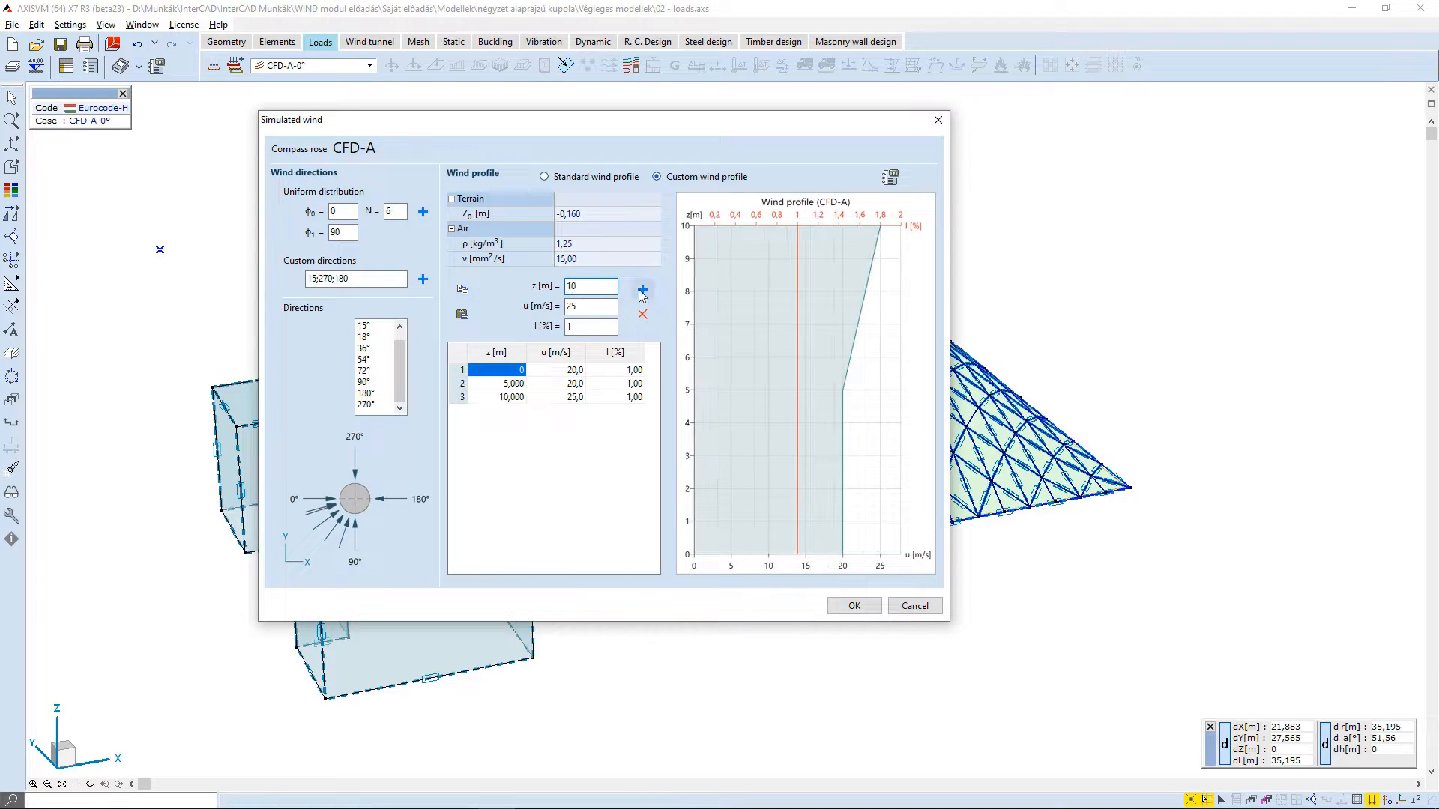
{"action": "type", "text": "20"}
{"action": "left_click", "coordinate": [643, 290]}
- Delete points from the custom wind profile table and return to the standard wind profile
{"action": "left_click", "coordinate": [642, 314]}
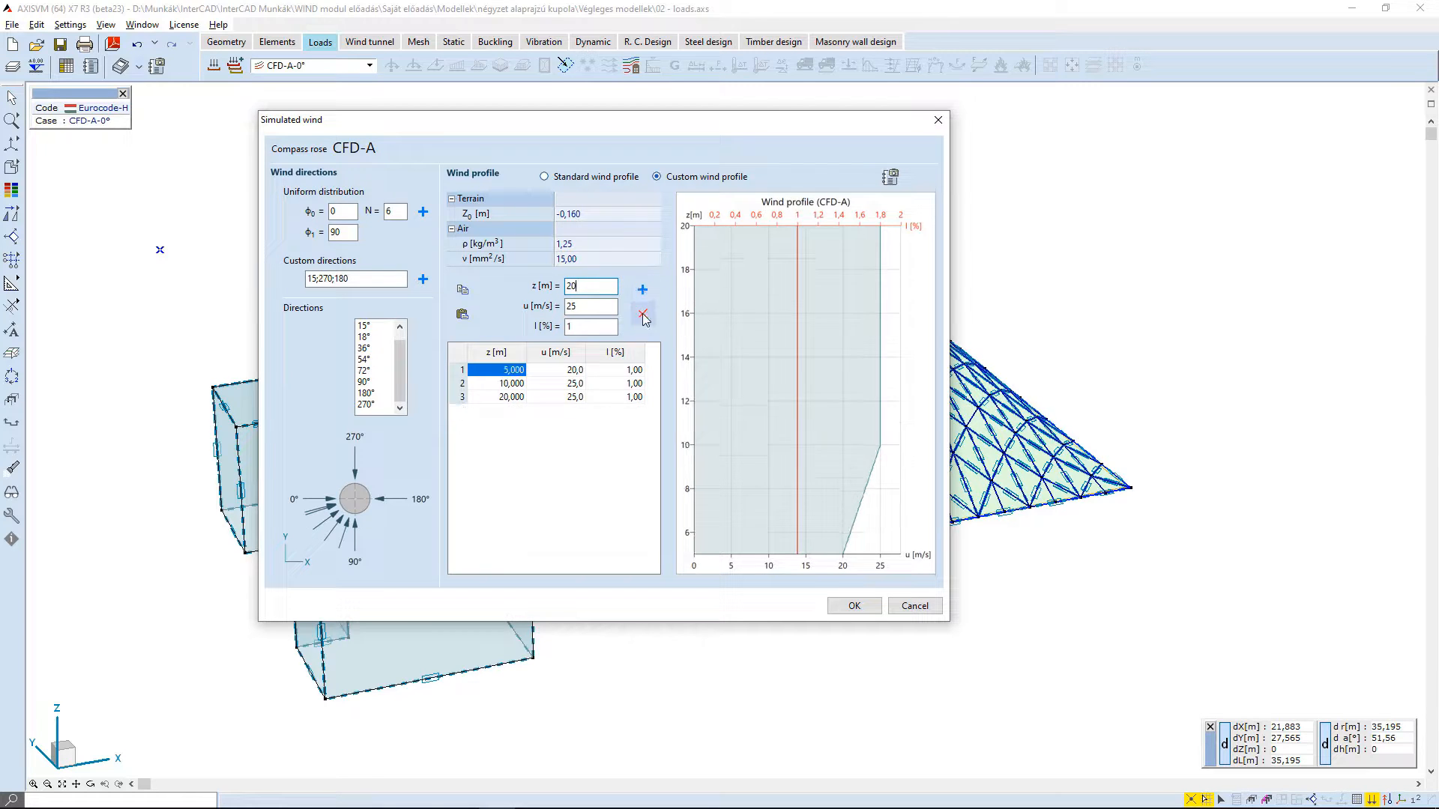
{"action": "left_click", "coordinate": [643, 314]}
{"action": "left_click", "coordinate": [642, 314]}
{"action": "left_click", "coordinate": [642, 314]}
{"action": "left_click", "coordinate": [572, 177]}
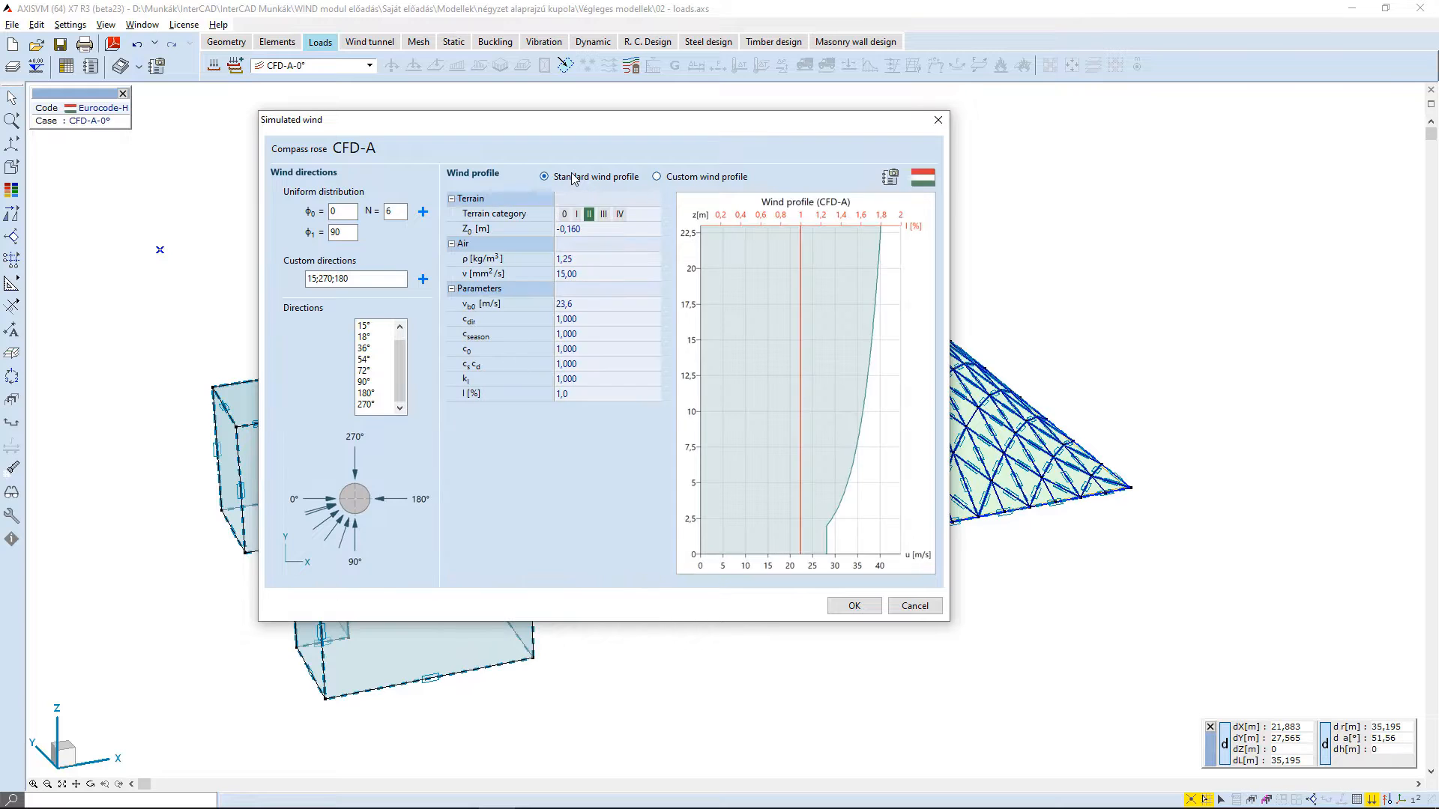
- Try terrain categories 0, I, III and IV on the standard wind profile to compare their curves
{"action": "left_click", "coordinate": [563, 215]}
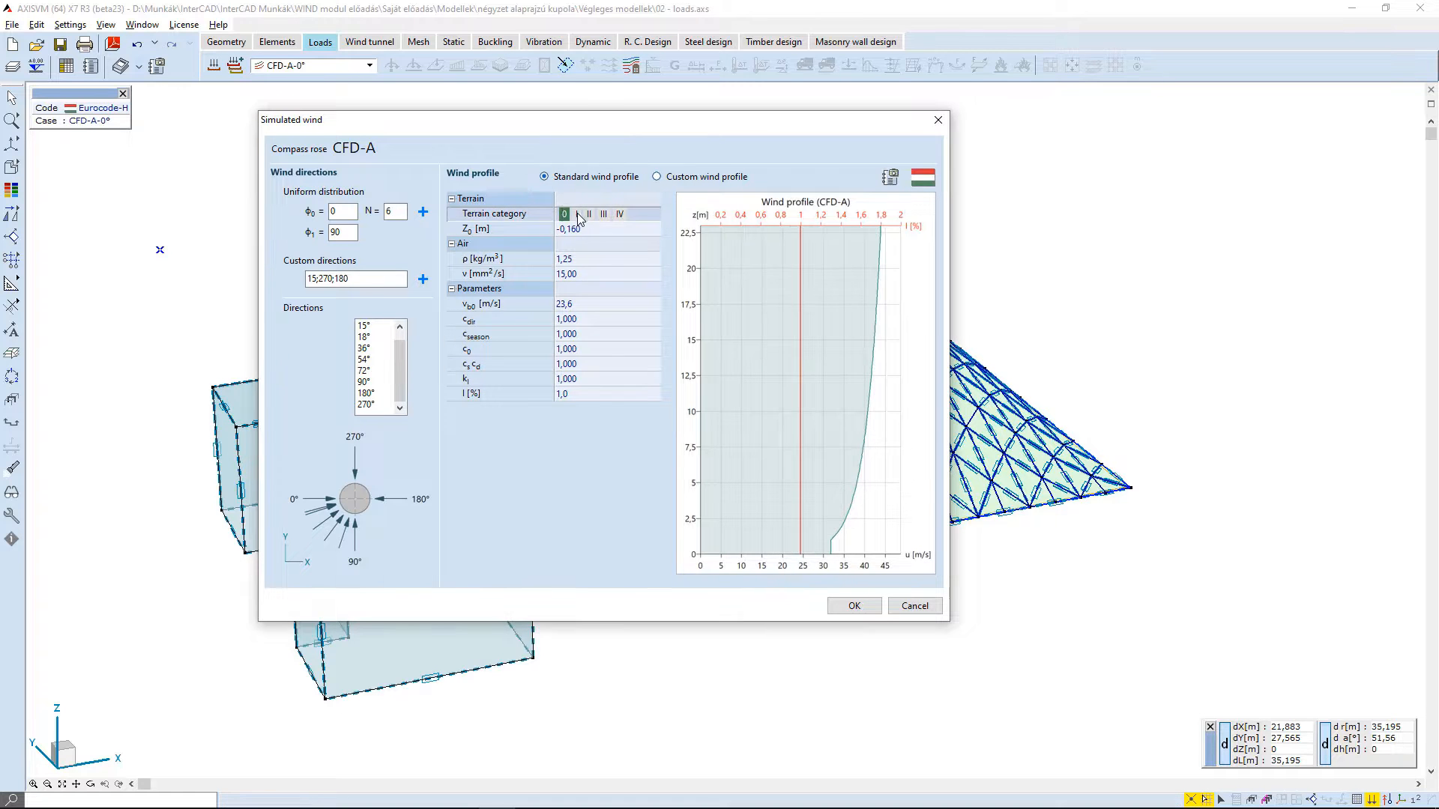
{"action": "left_click", "coordinate": [577, 215]}
{"action": "left_click", "coordinate": [602, 215]}
{"action": "left_click", "coordinate": [619, 216]}
{"action": "left_click", "coordinate": [598, 229]}
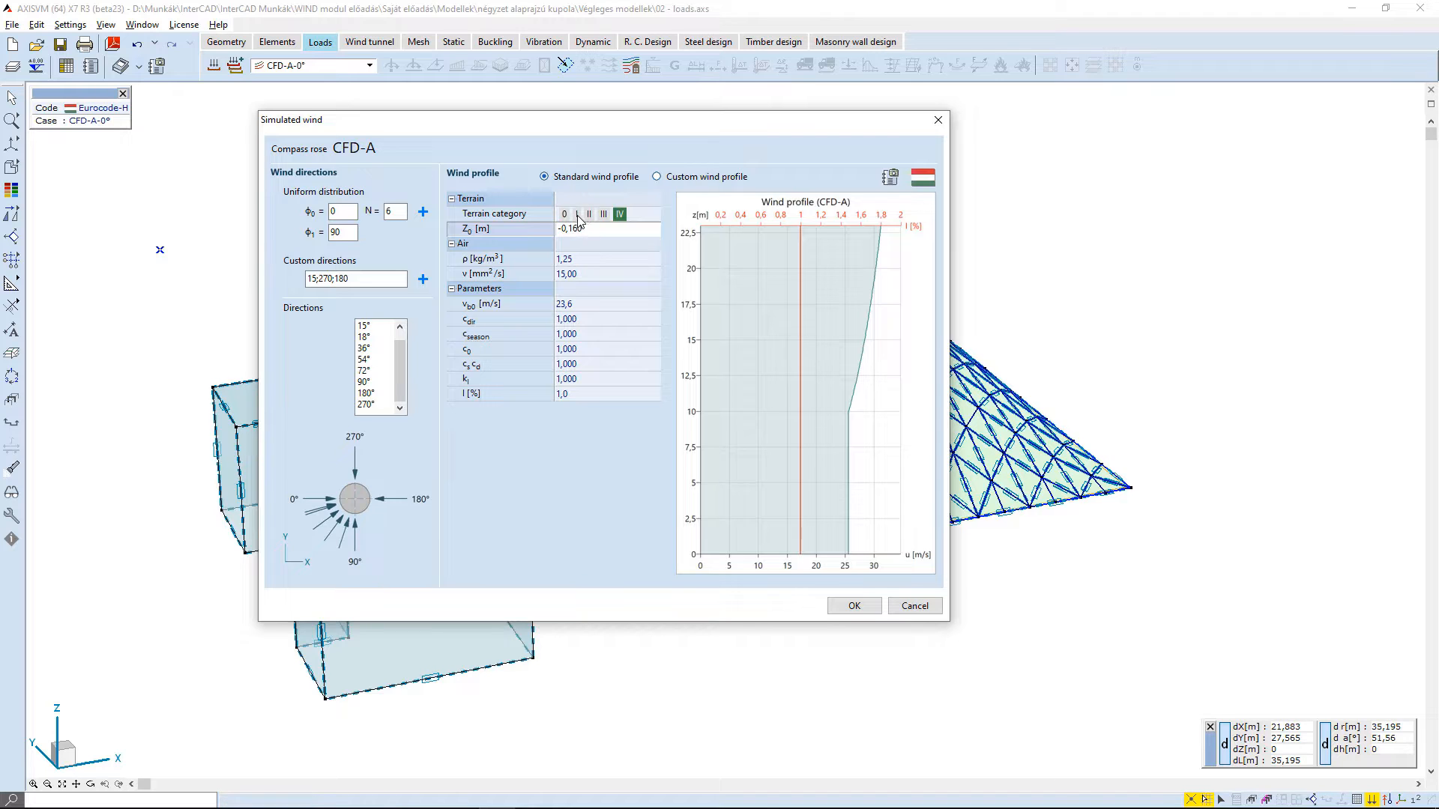
{"action": "left_click", "coordinate": [586, 259]}
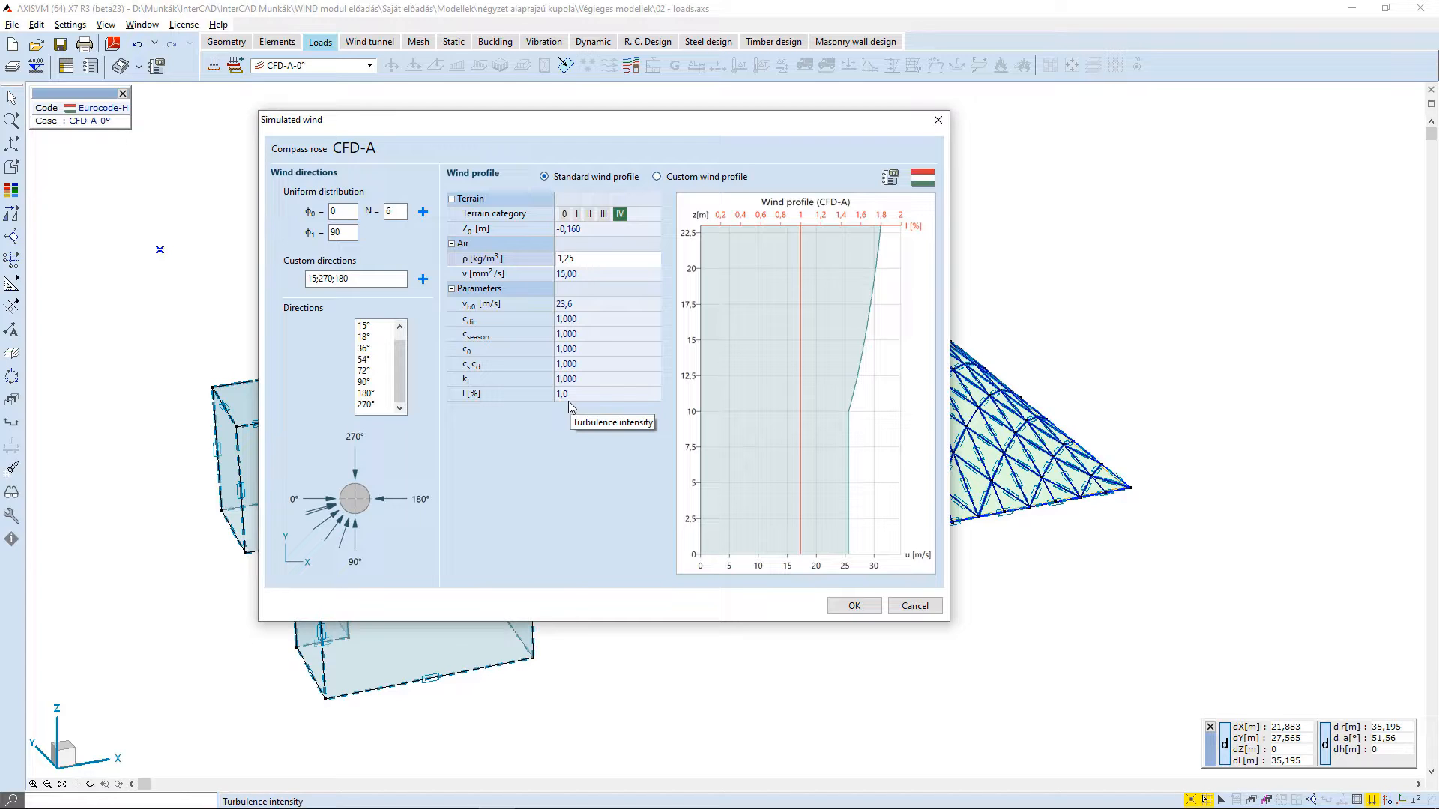
- Set the terrain category to 0 and the terrain level Z0 to 0 m, and accept the CFD-A simulated wind settings
{"action": "left_click", "coordinate": [565, 215]}
{"action": "left_click", "coordinate": [524, 229]}
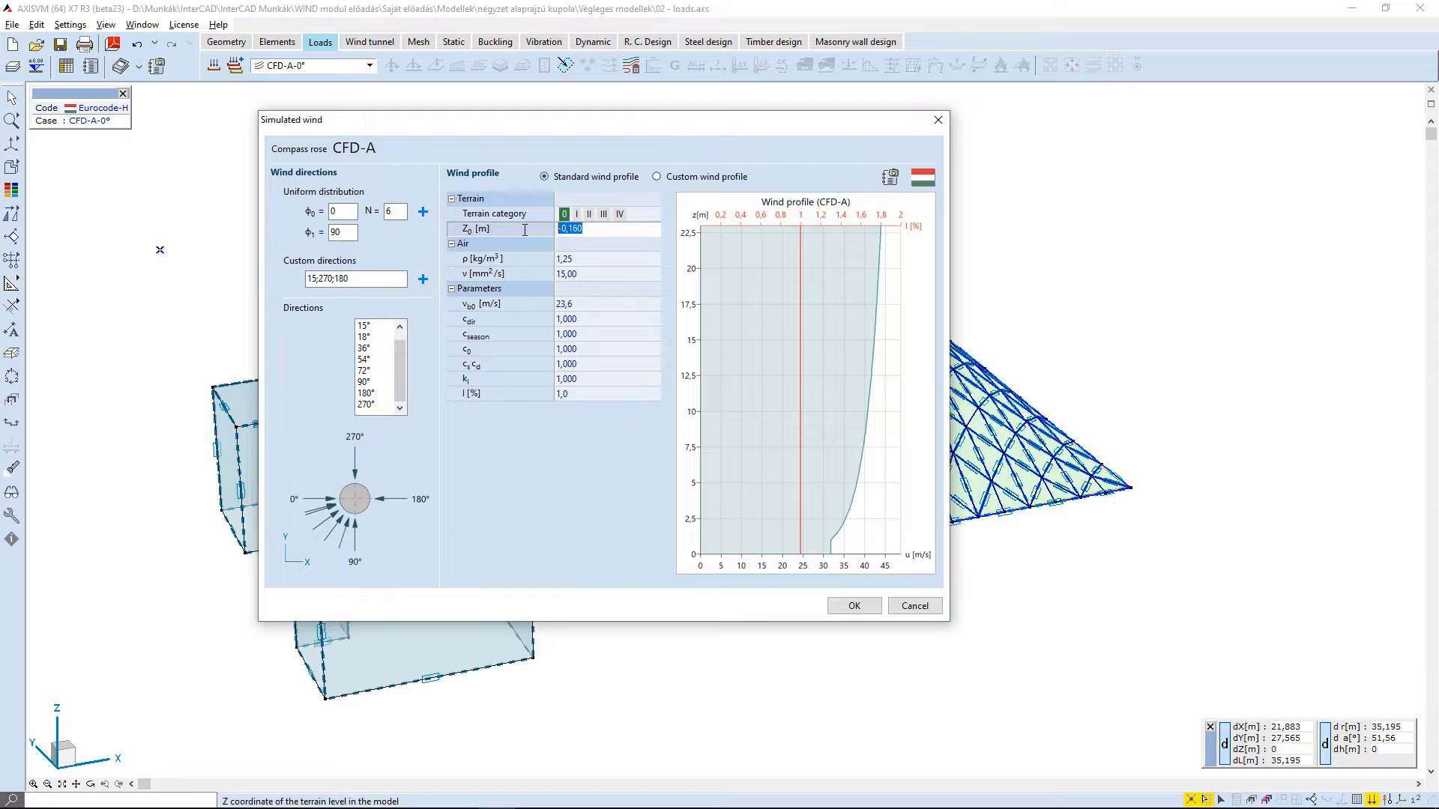
{"action": "type", "text": "0"}
{"action": "left_click", "coordinate": [592, 259]}
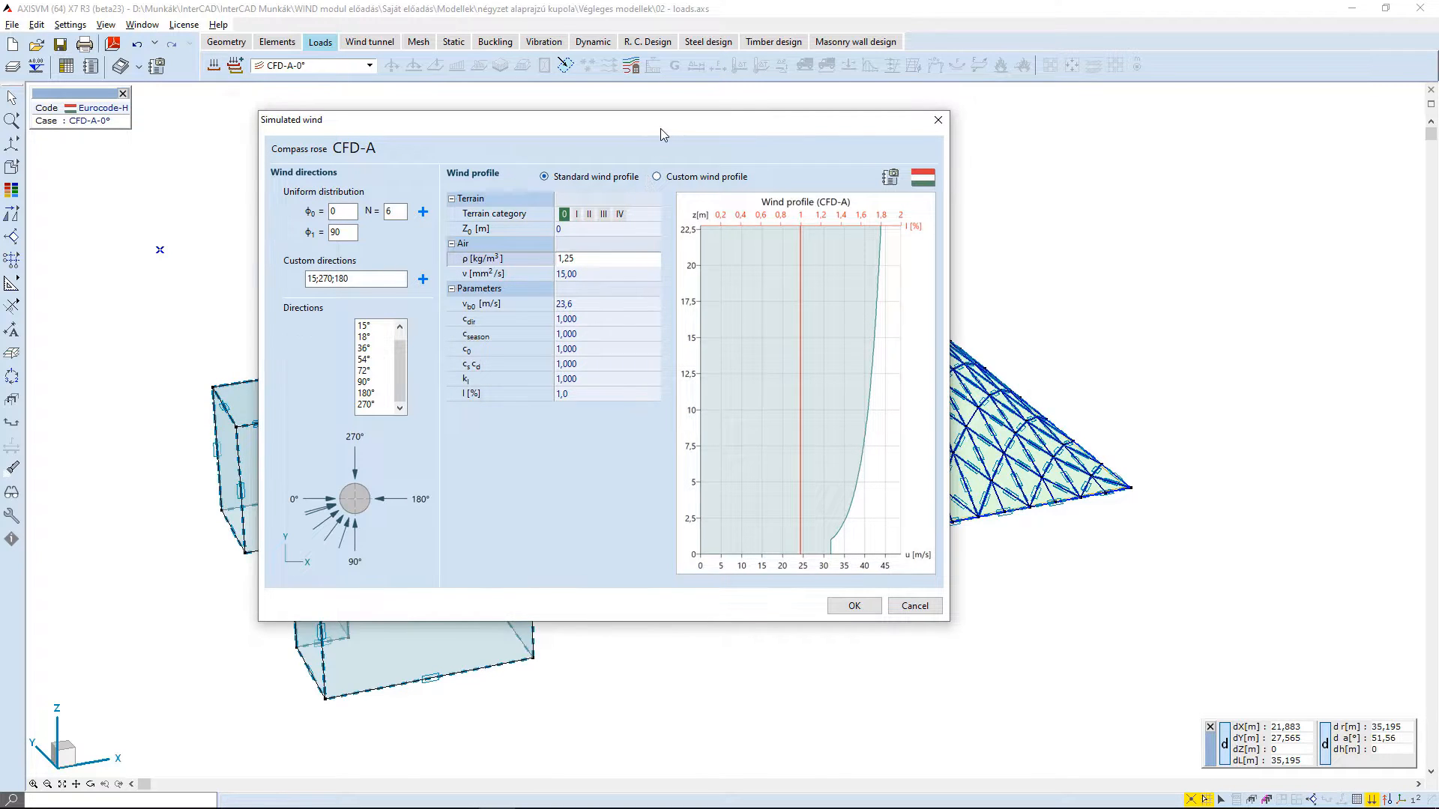
{"action": "left_click_drag", "start_coordinate": [655, 126], "coordinate": [622, 114]}
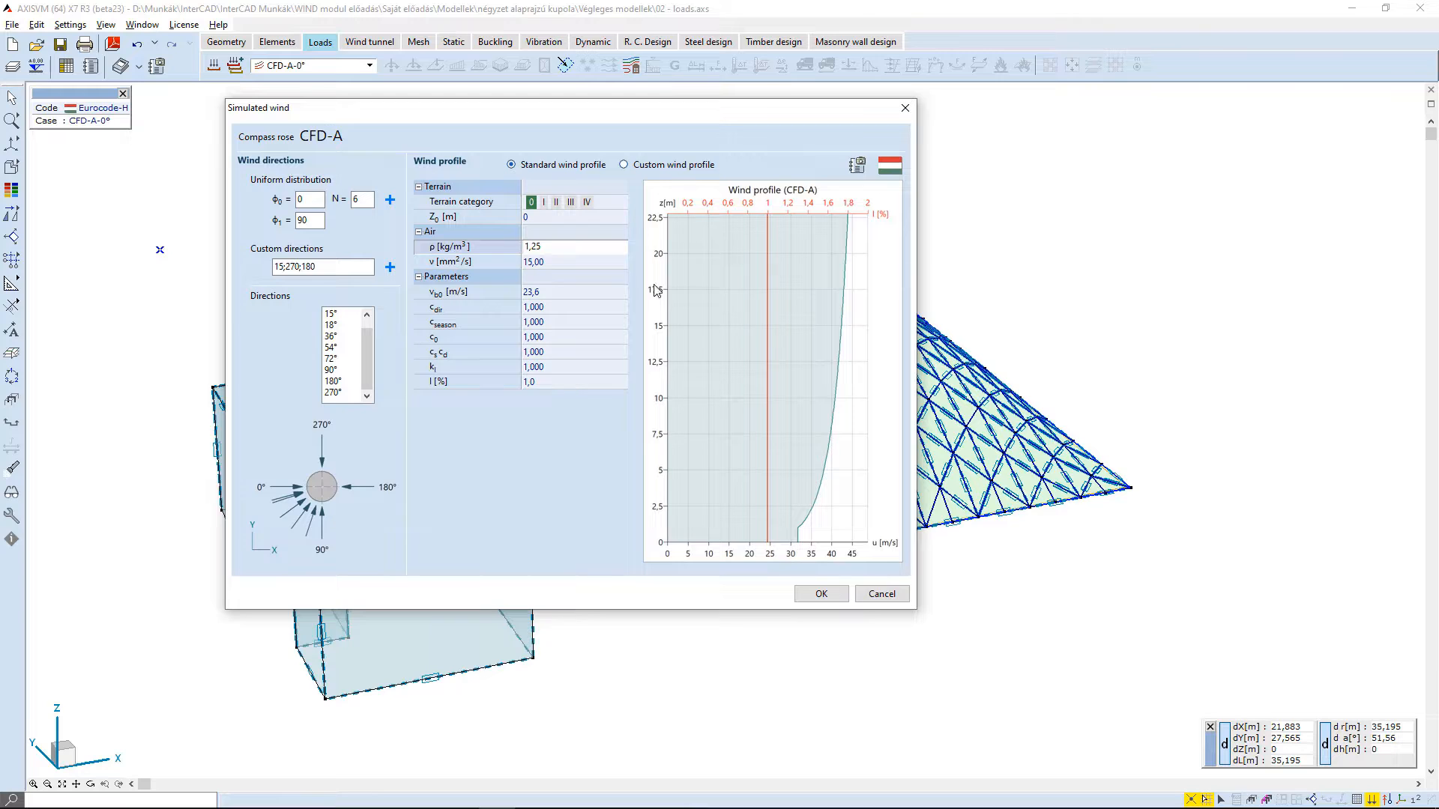
{"action": "left_click", "coordinate": [821, 594]}
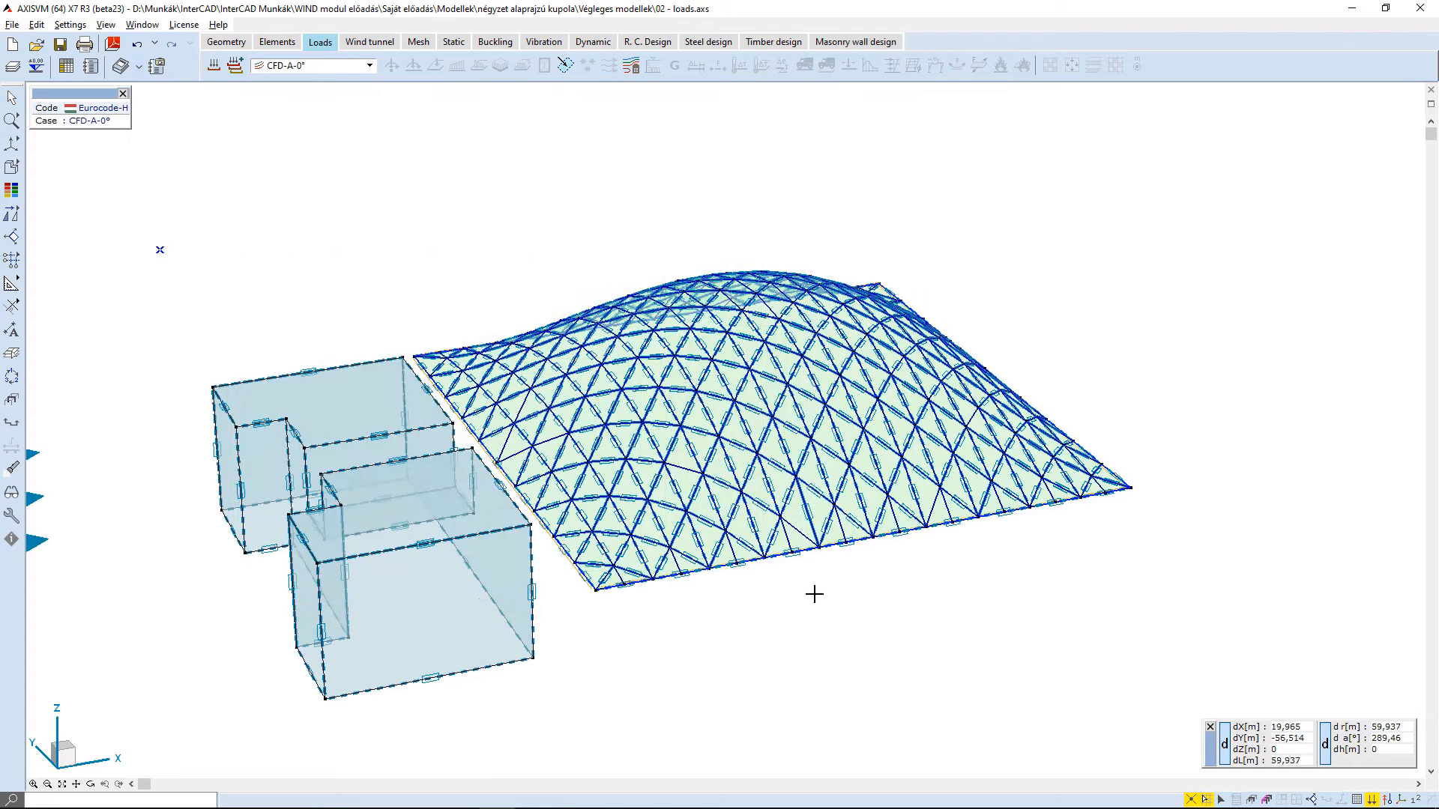
- Review the wind direction arrows of load cases CFD-A-15°, CFD-A-54°, CFD-A-180°, CFD-A-270° and CFD-A-0° on the model
{"action": "middle_click_drag", "start_coordinate": [299, 224], "coordinate": [449, 227]}
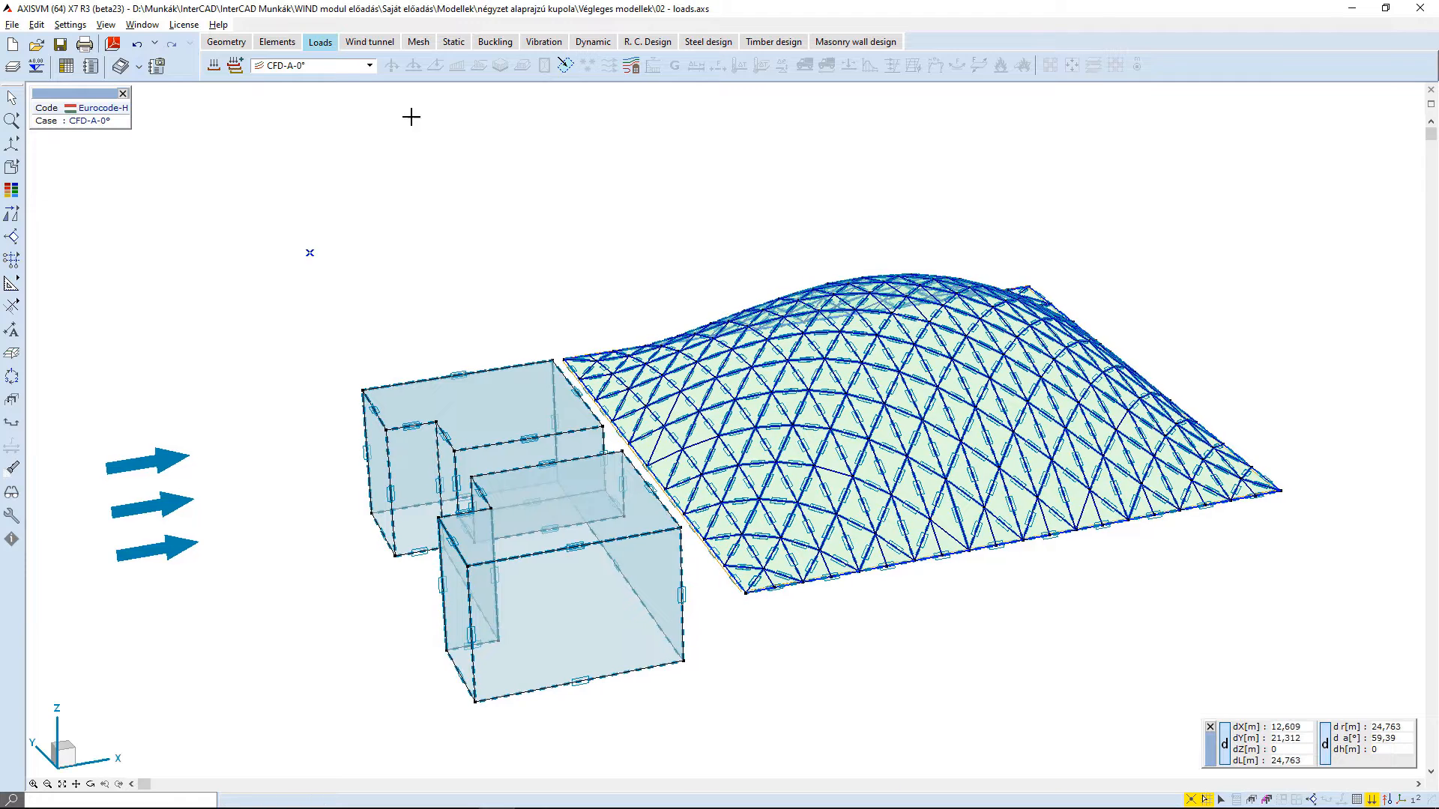
{"action": "left_click", "coordinate": [344, 69]}
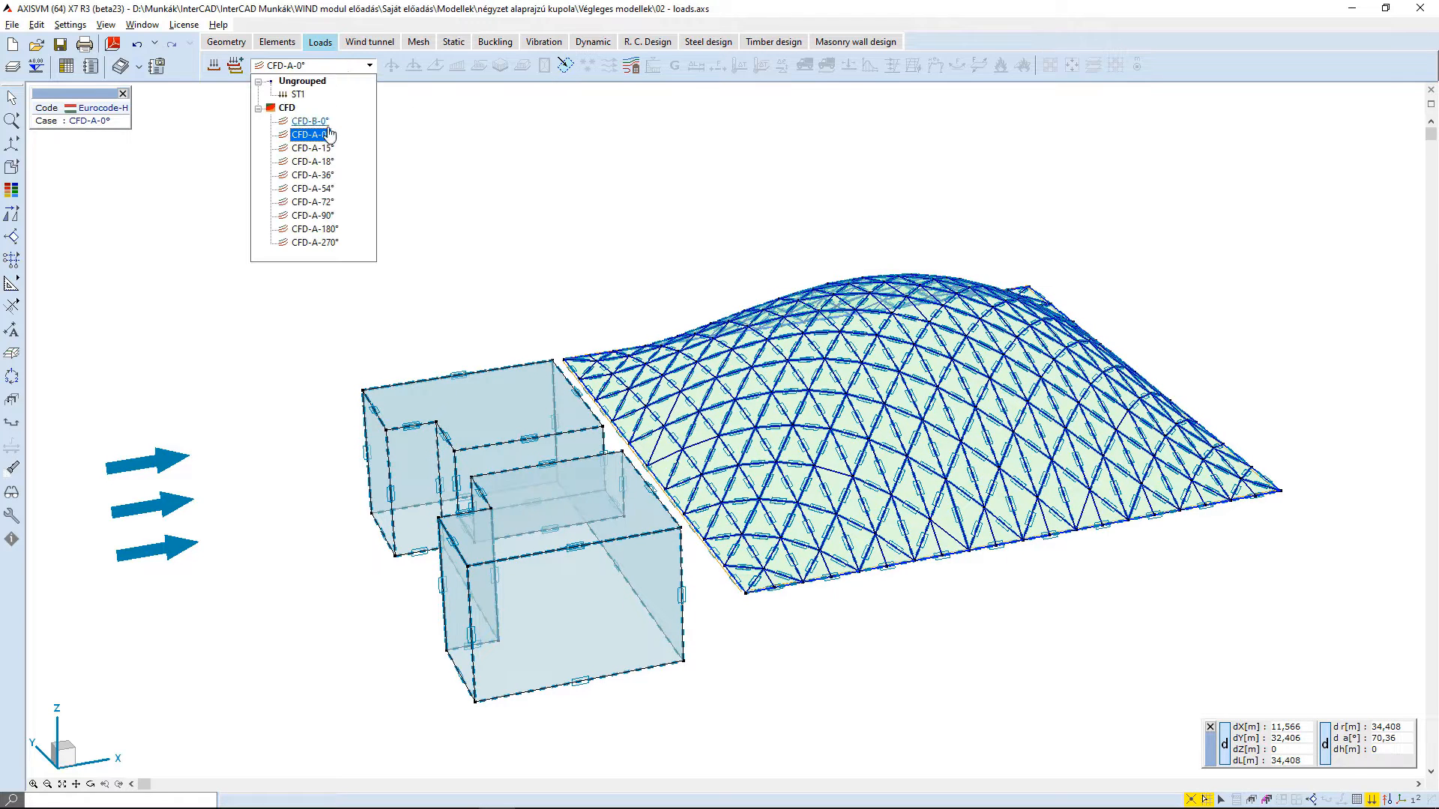
{"action": "left_click", "coordinate": [327, 149]}
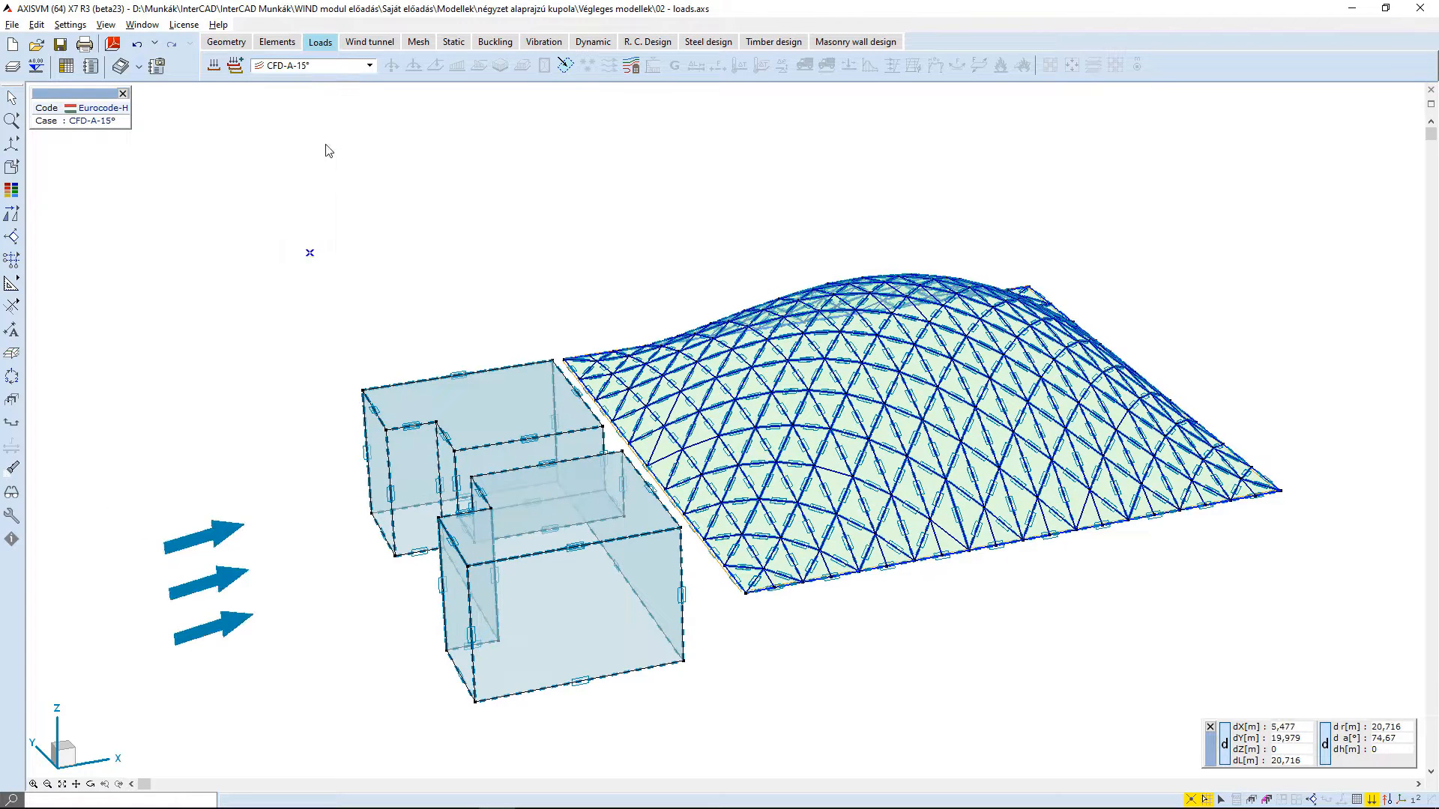
{"action": "left_click", "coordinate": [343, 66]}
{"action": "left_click", "coordinate": [328, 189]}
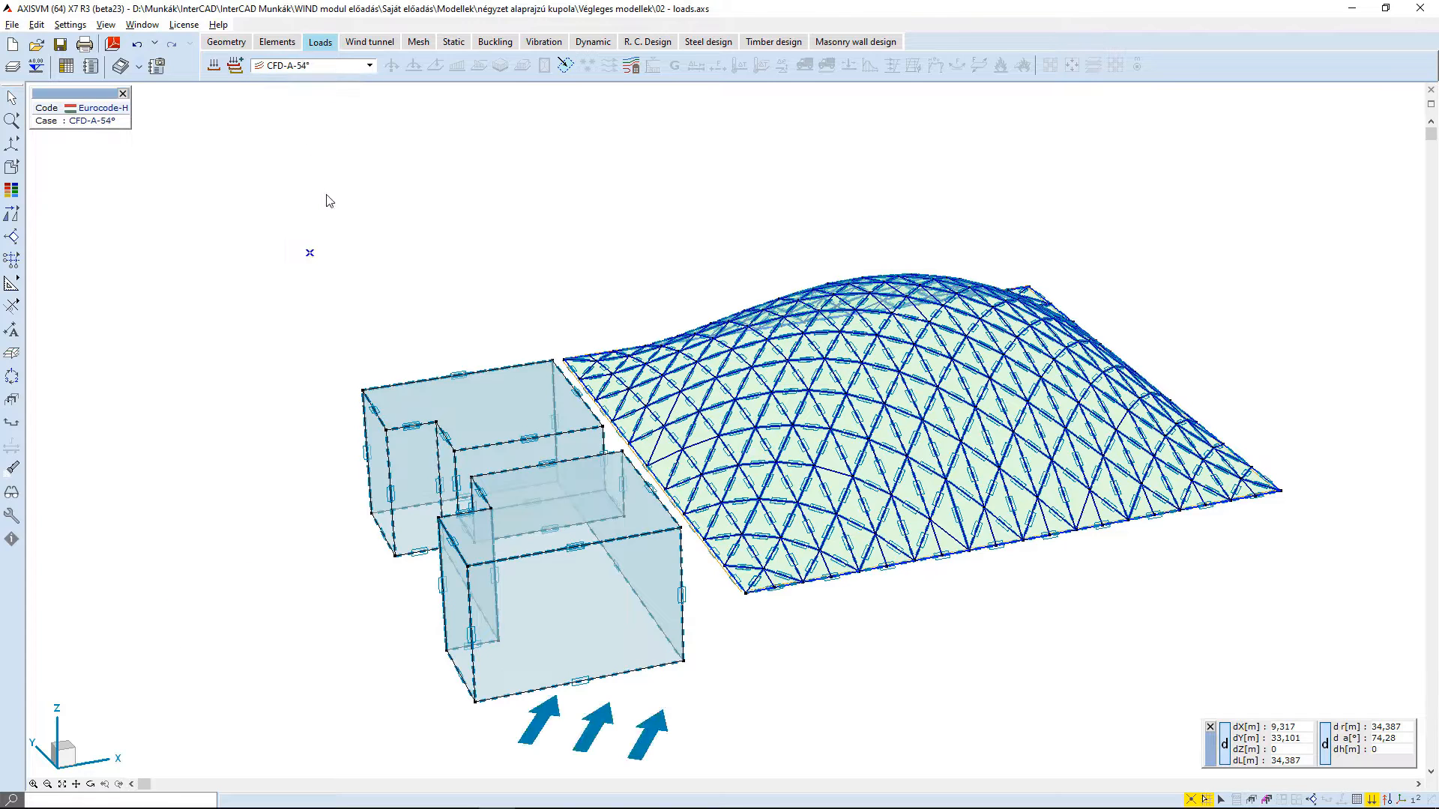
{"action": "left_click", "coordinate": [352, 68]}
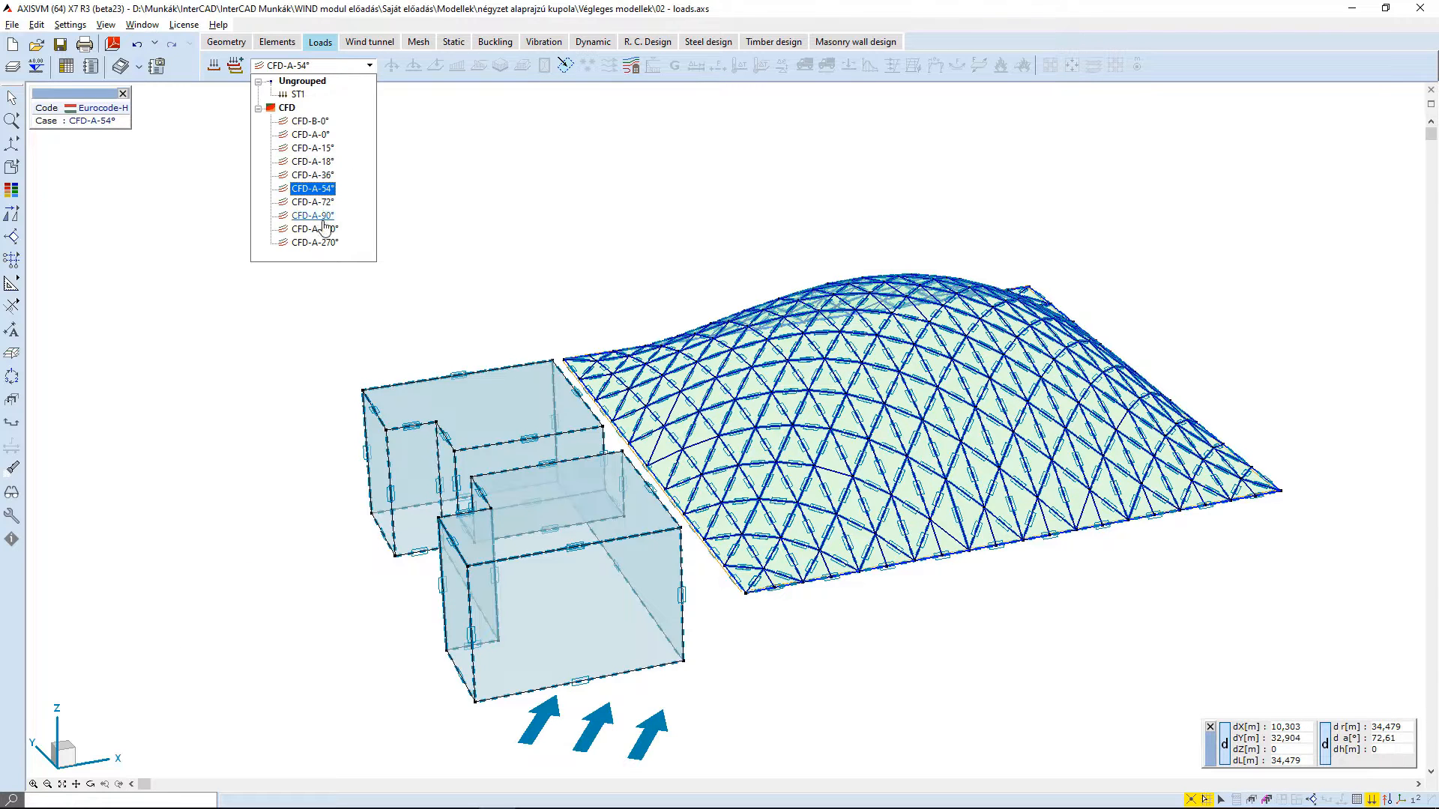
{"action": "left_click", "coordinate": [315, 228]}
{"action": "left_click", "coordinate": [335, 68]}
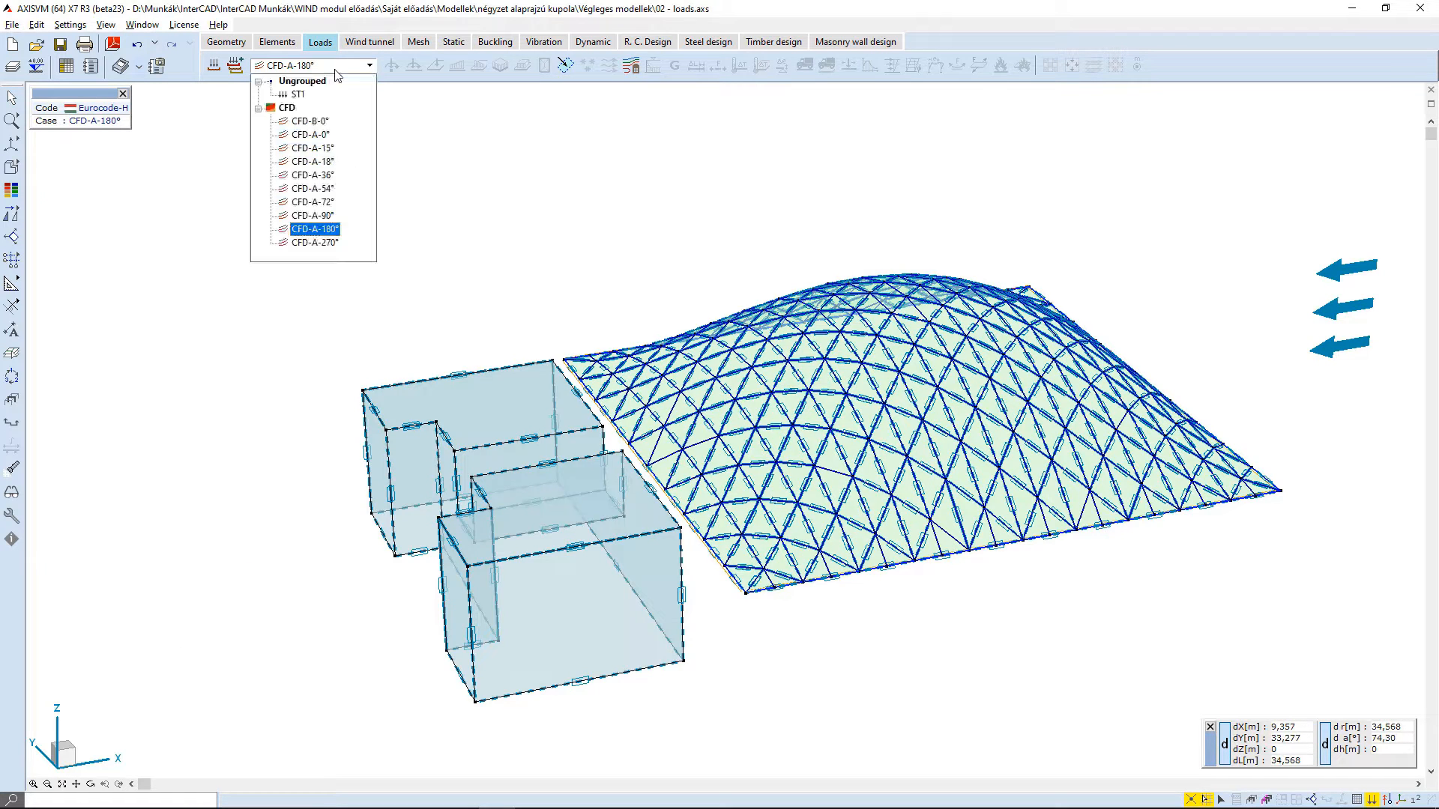
{"action": "left_click", "coordinate": [330, 236]}
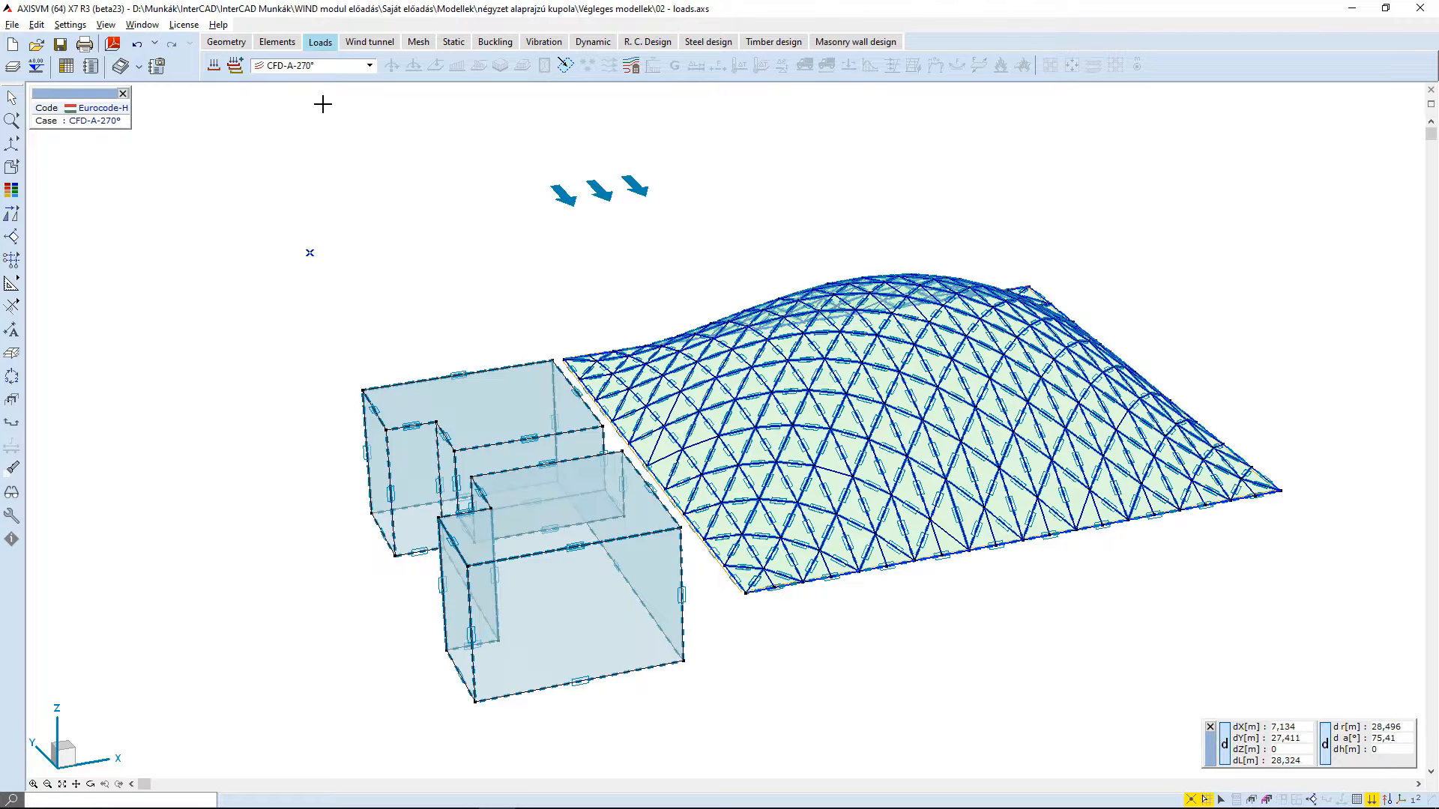
{"action": "left_click", "coordinate": [326, 69]}
{"action": "left_click", "coordinate": [325, 136]}
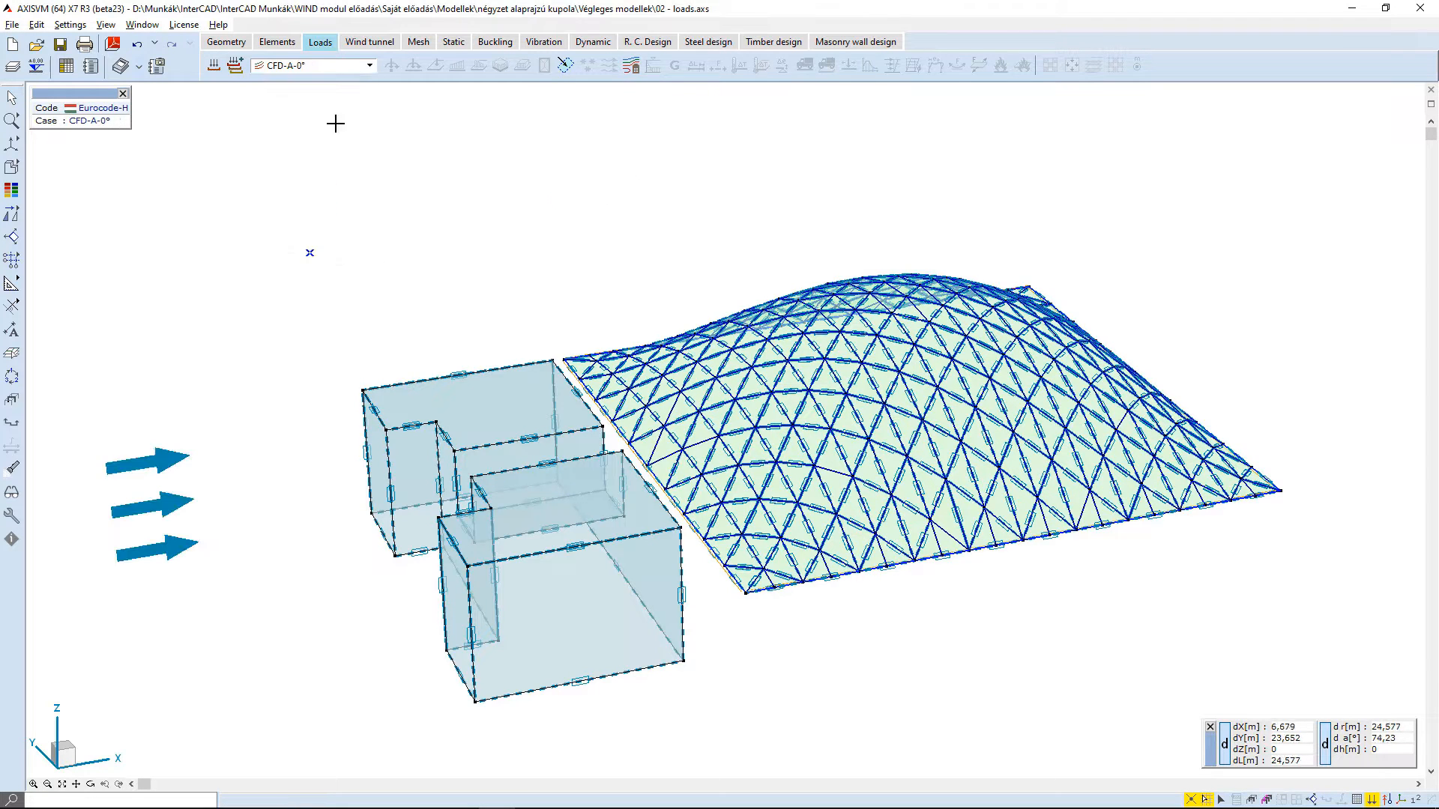
- For load case CFD-B-0°, add simulated wind directions 0°, 90°, 180° and 270°, set terrain category III and accept
{"action": "left_click", "coordinate": [286, 67]}
{"action": "left_click", "coordinate": [315, 121]}
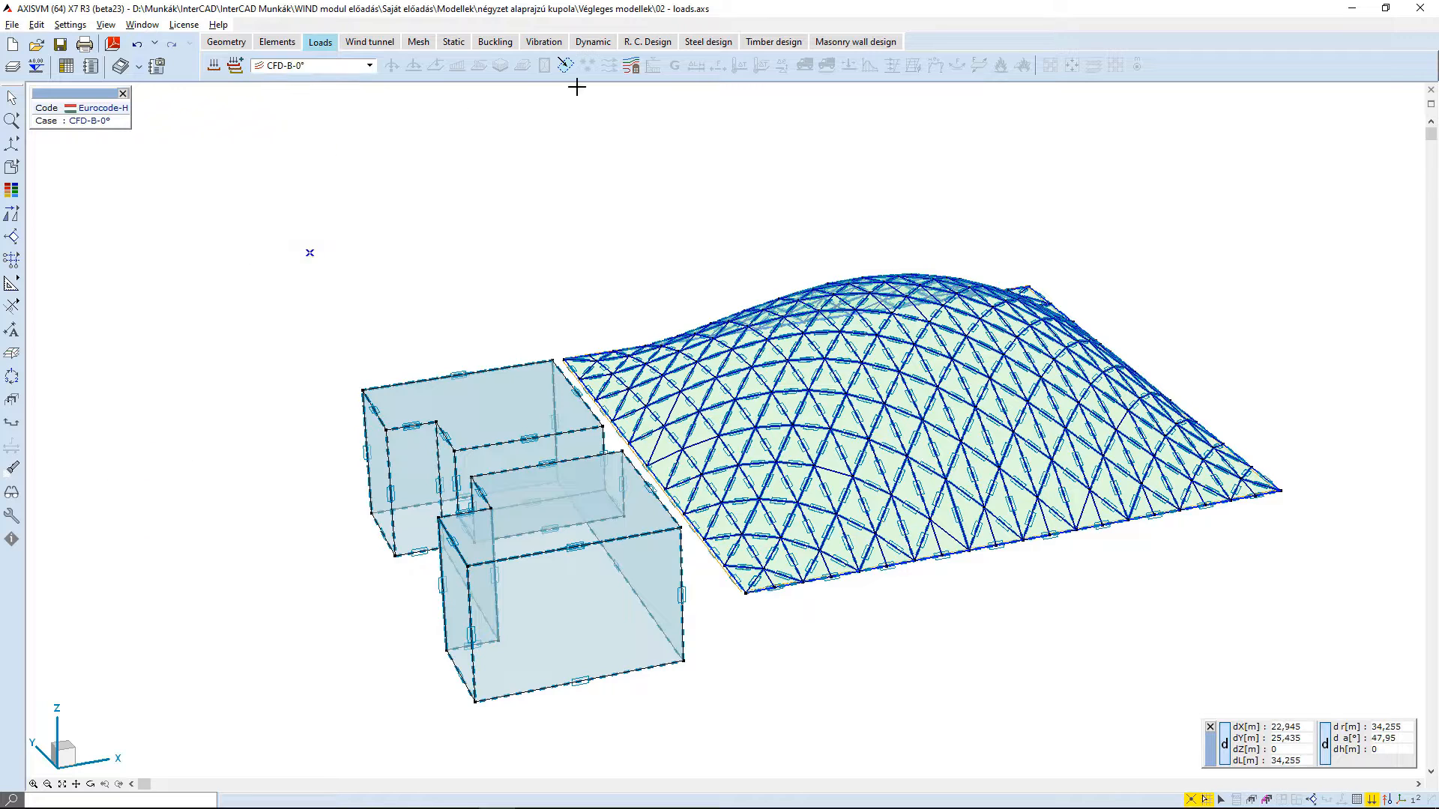
{"action": "left_click", "coordinate": [631, 66]}
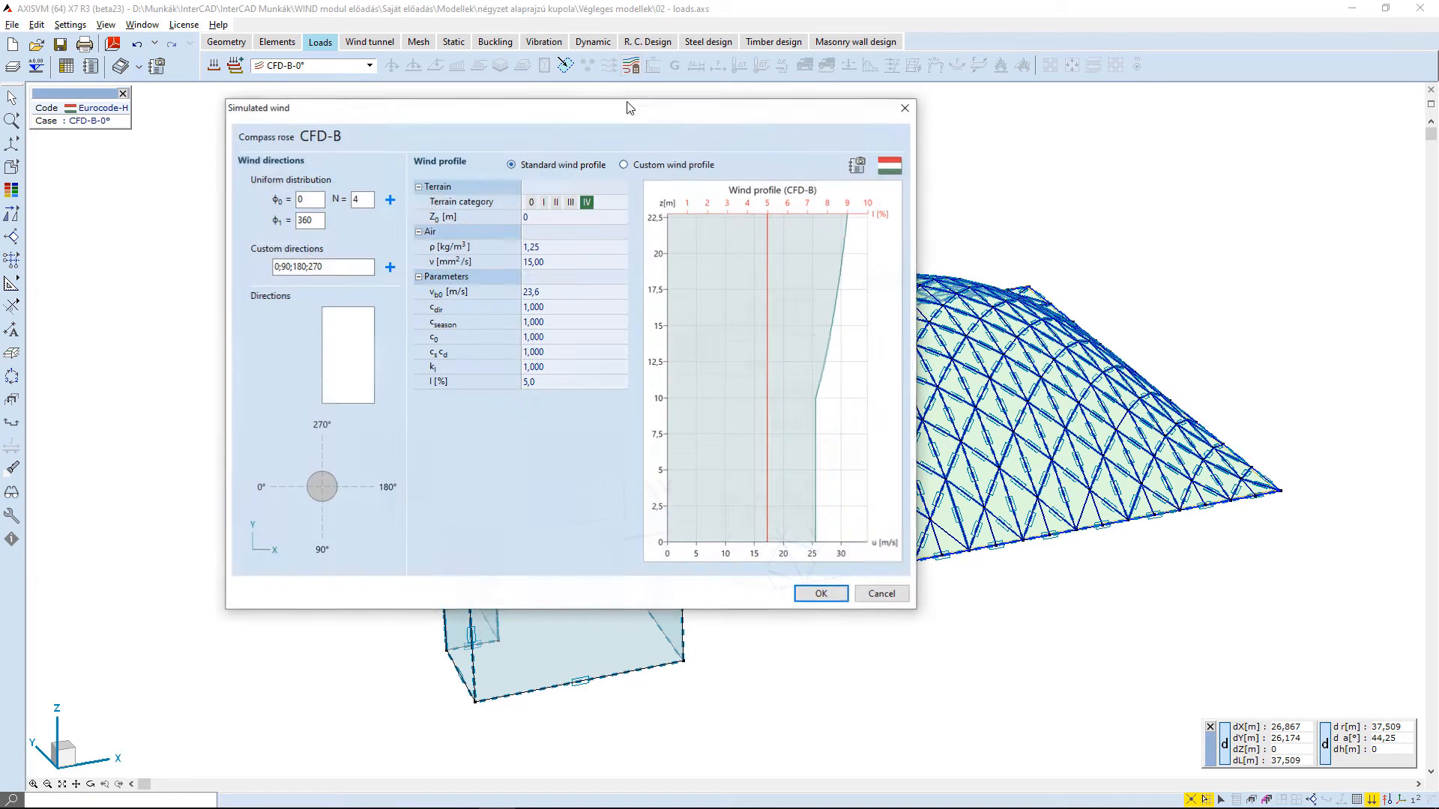
{"action": "left_click", "coordinate": [390, 268]}
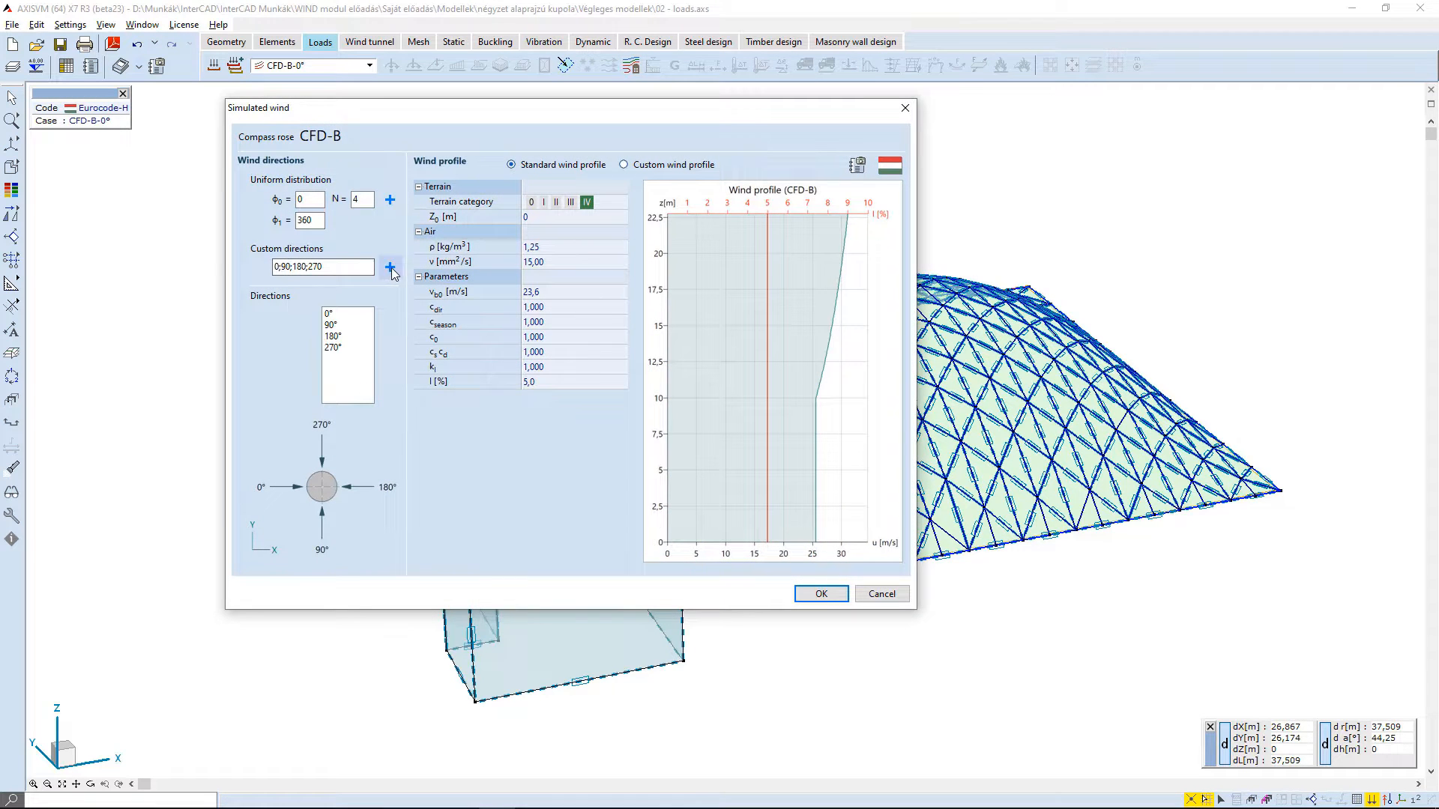
{"action": "left_click", "coordinate": [570, 201]}
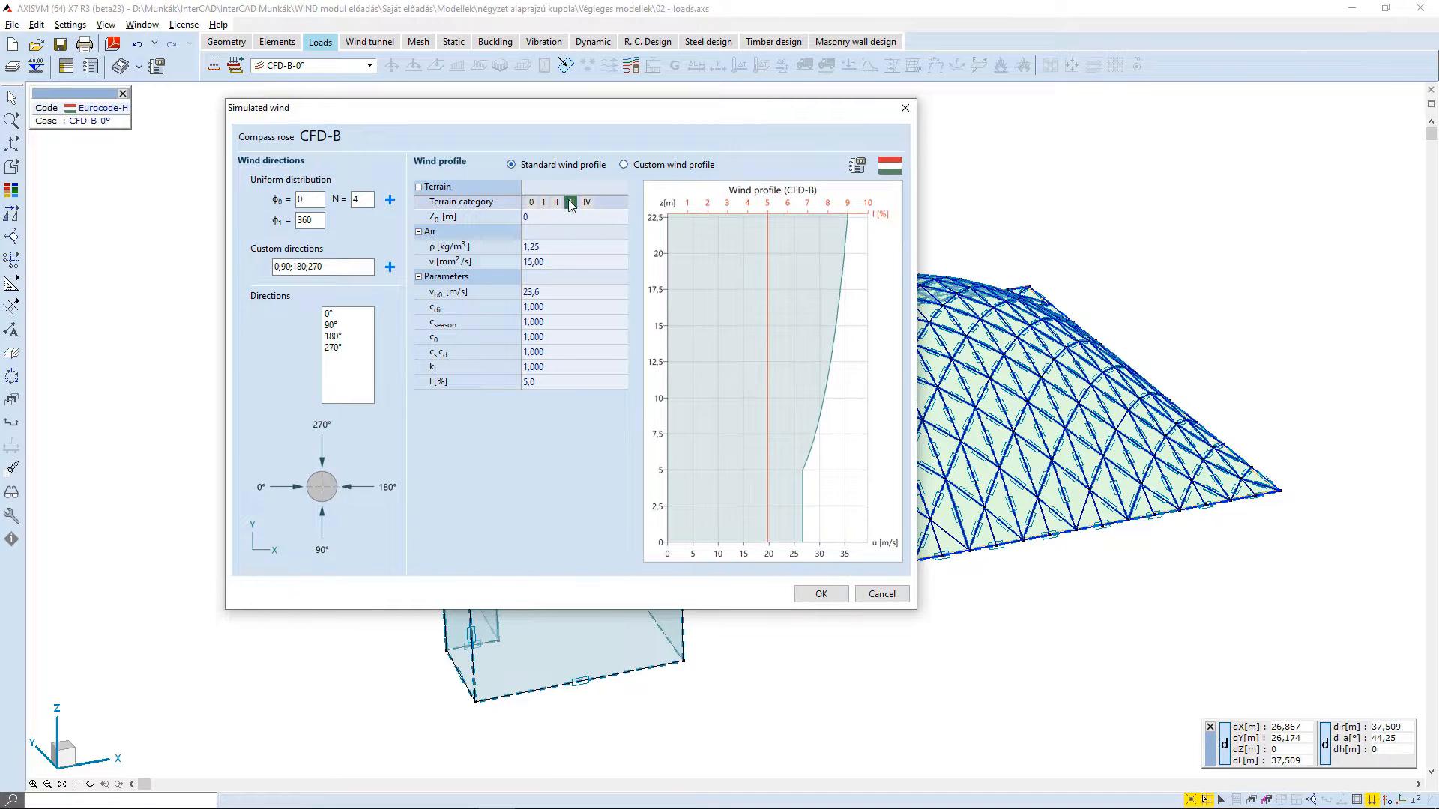
{"action": "left_click", "coordinate": [821, 594]}
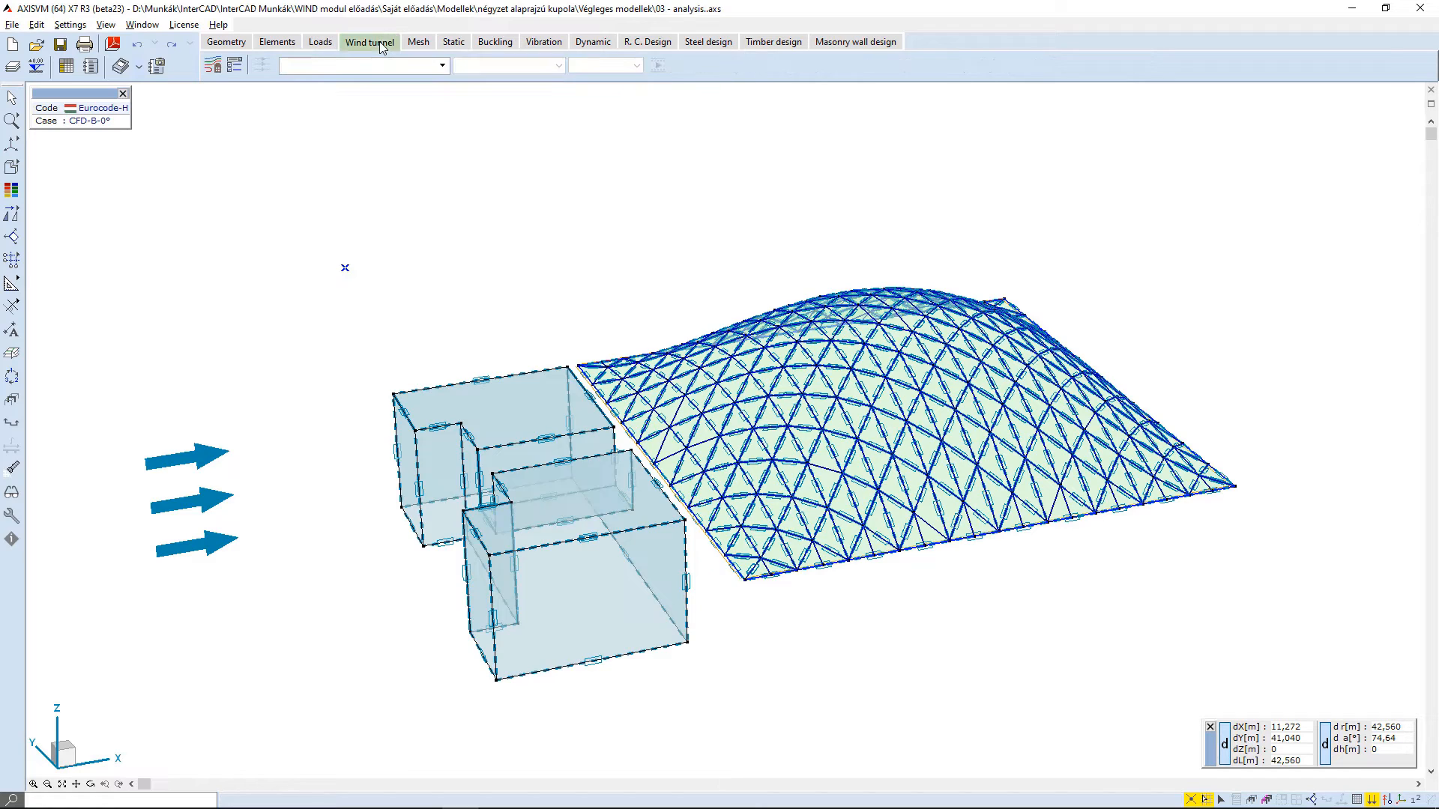
- Open the wind tunnel analysis settings and include load cases CFD-B-0° and CFD-A-90° in the calculation
{"action": "left_click", "coordinate": [213, 70]}
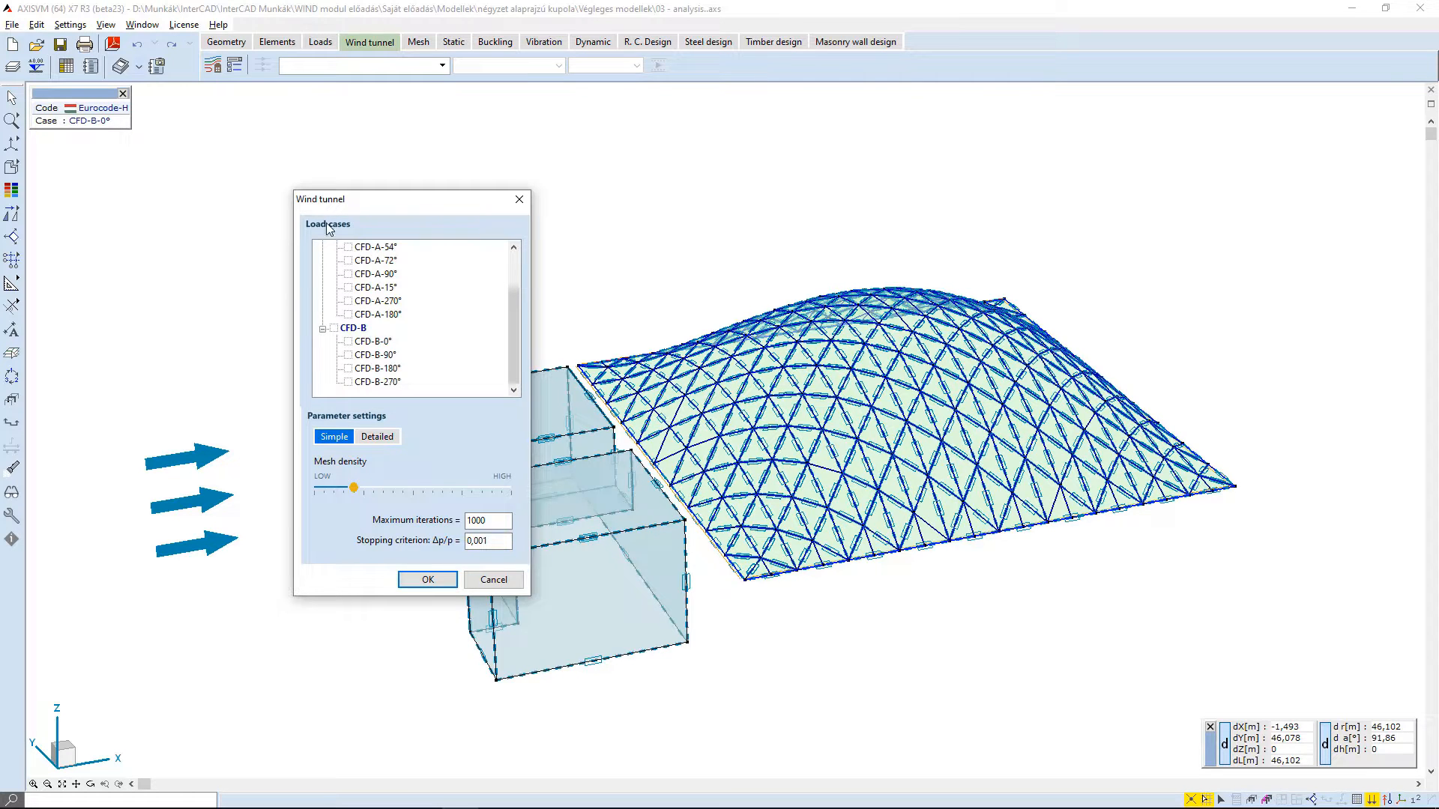
{"action": "scroll", "coordinate": [337, 311], "scroll_direction": "up", "scroll_amount": 2}
{"action": "left_click", "coordinate": [322, 248]}
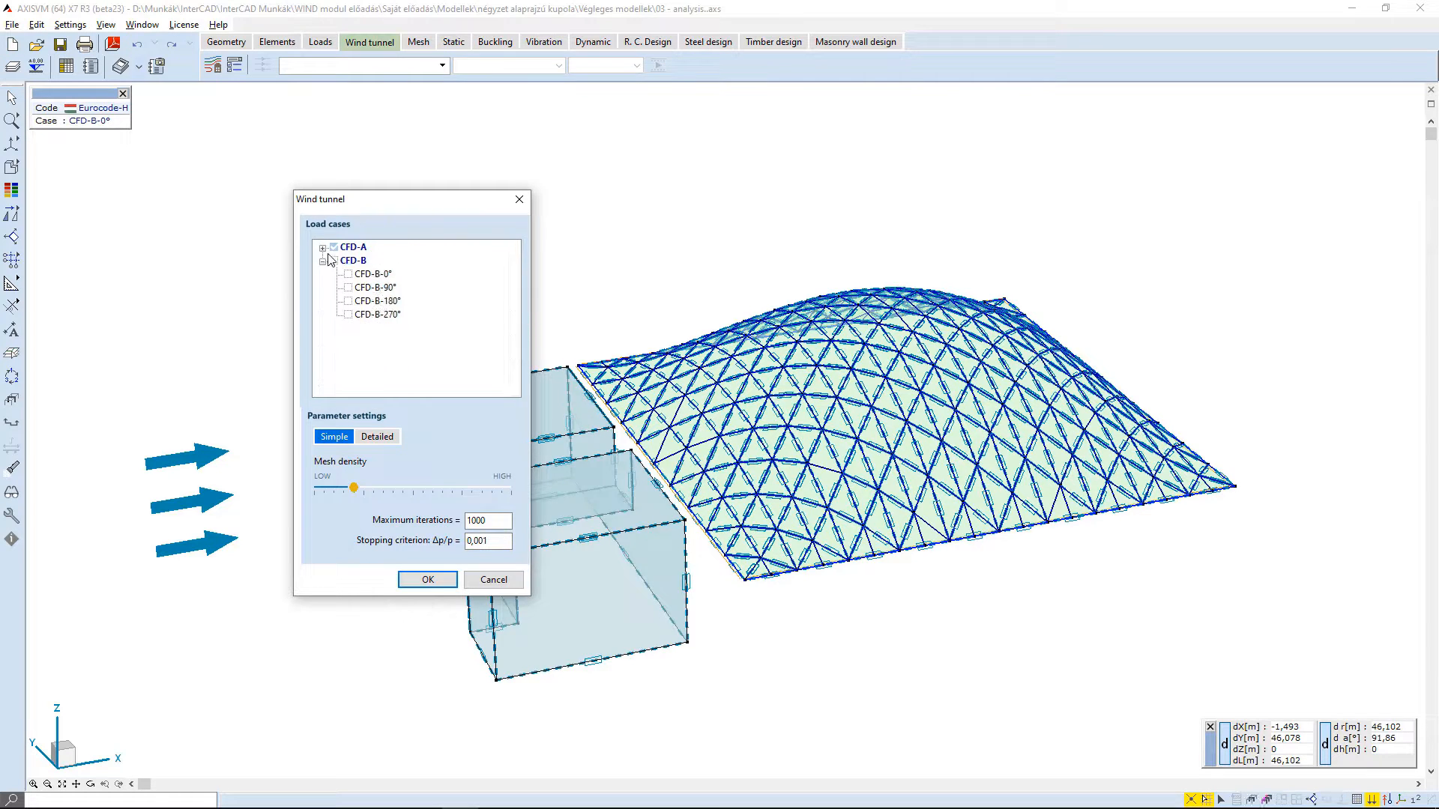
{"action": "left_click", "coordinate": [335, 261]}
{"action": "left_click", "coordinate": [335, 261]}
{"action": "left_click", "coordinate": [348, 274]}
{"action": "left_click", "coordinate": [322, 249]}
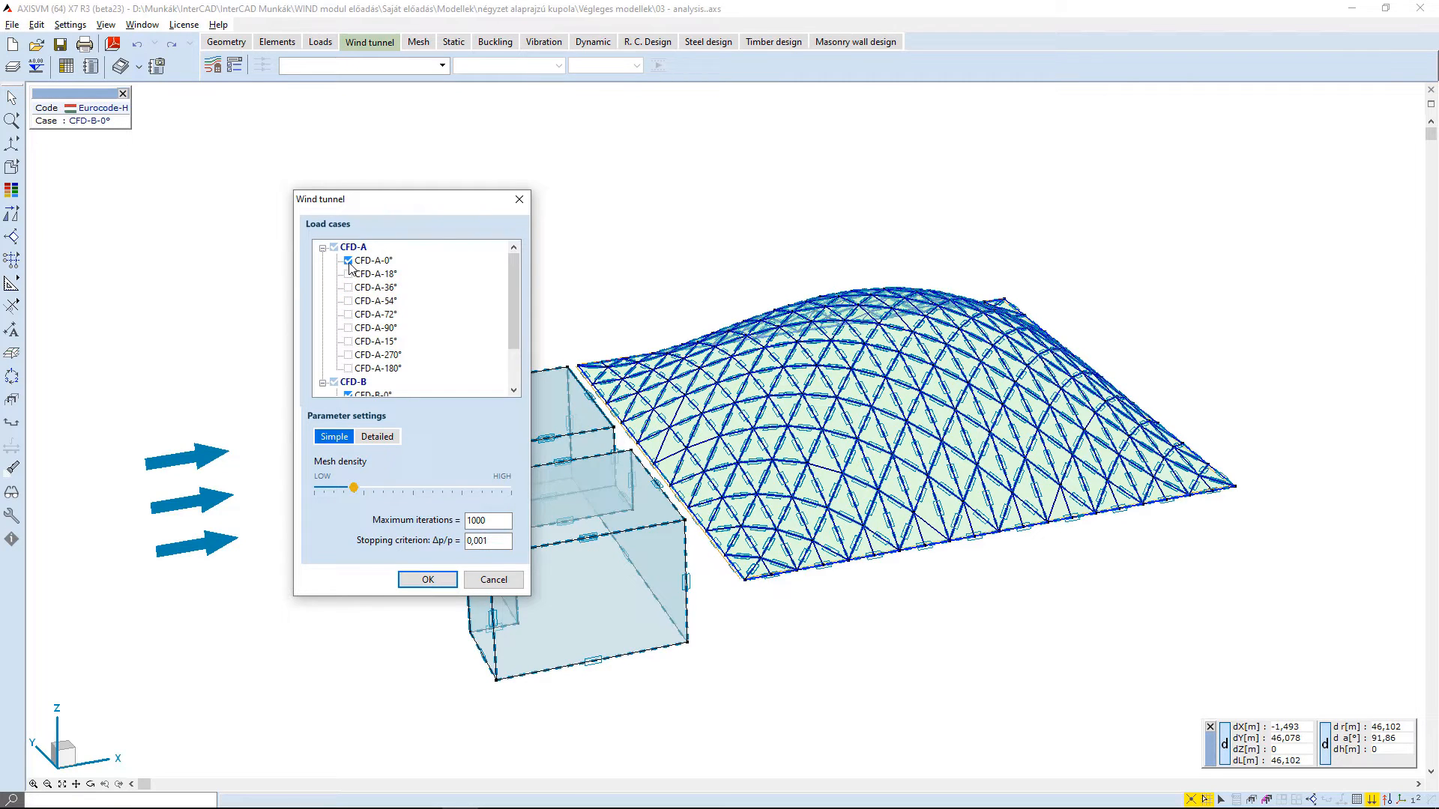
{"action": "left_click", "coordinate": [349, 329]}
- Raise the wind tunnel mesh density by one notch in the simple parameter settings
{"action": "left_click", "coordinate": [371, 441]}
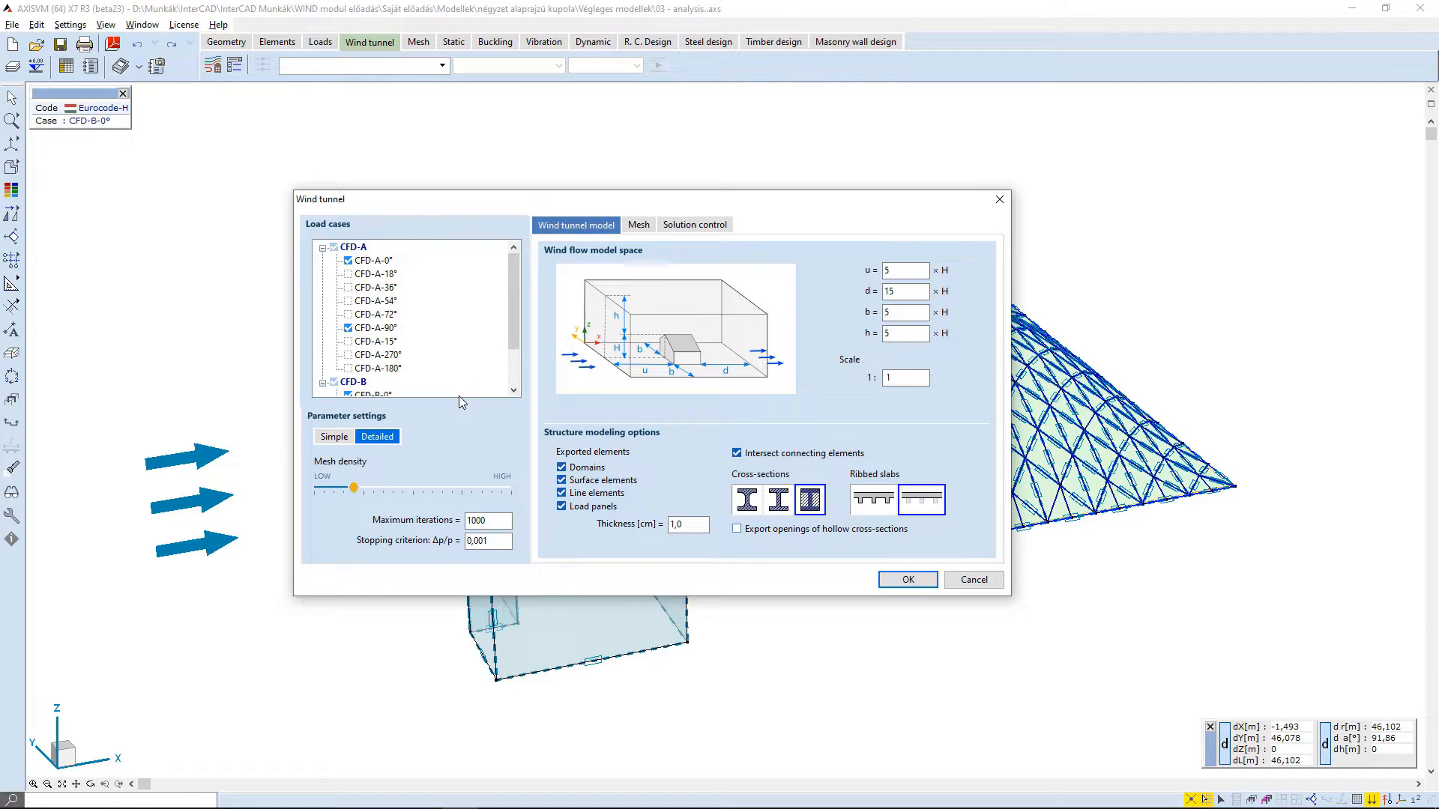
{"action": "left_click", "coordinate": [347, 437]}
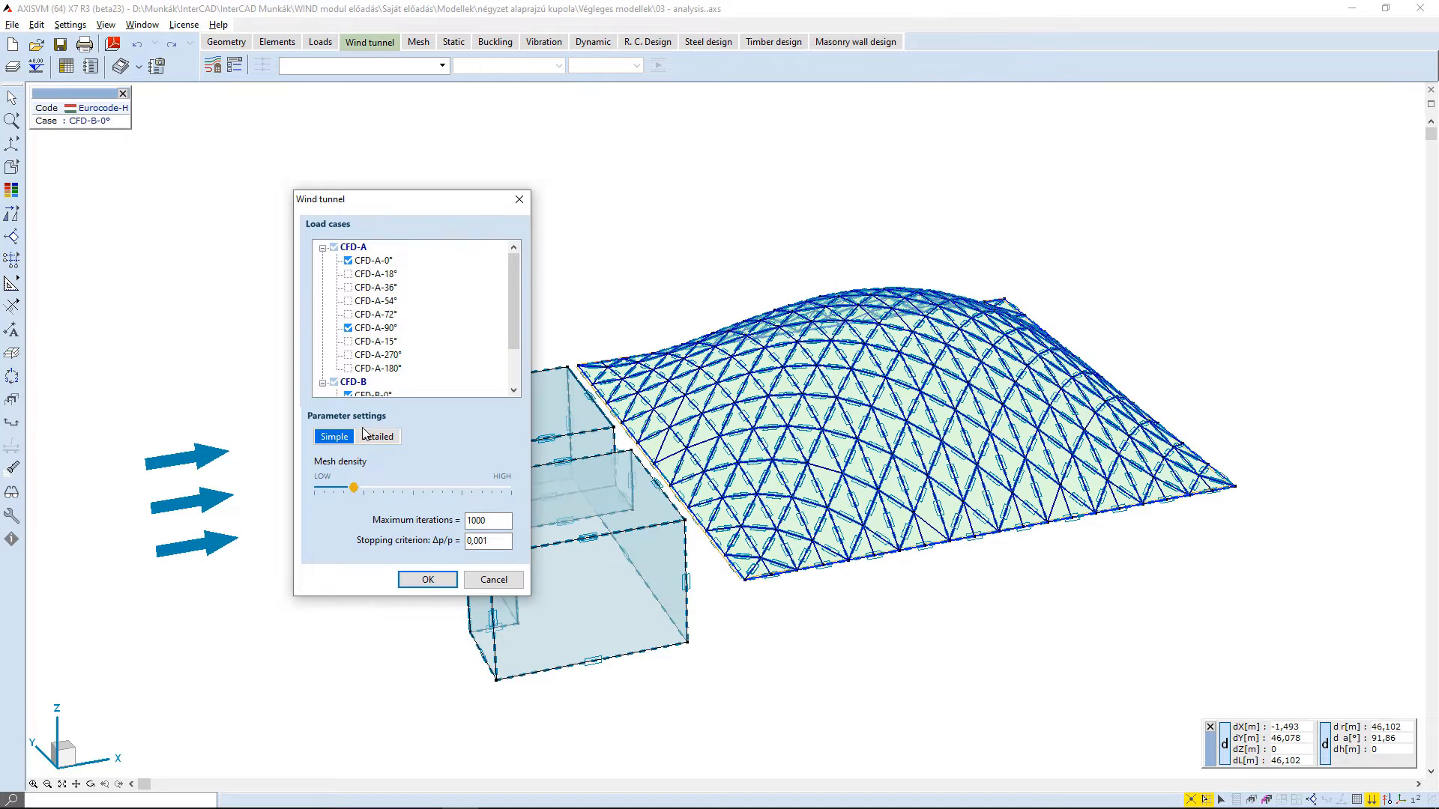
{"action": "left_click", "coordinate": [323, 247]}
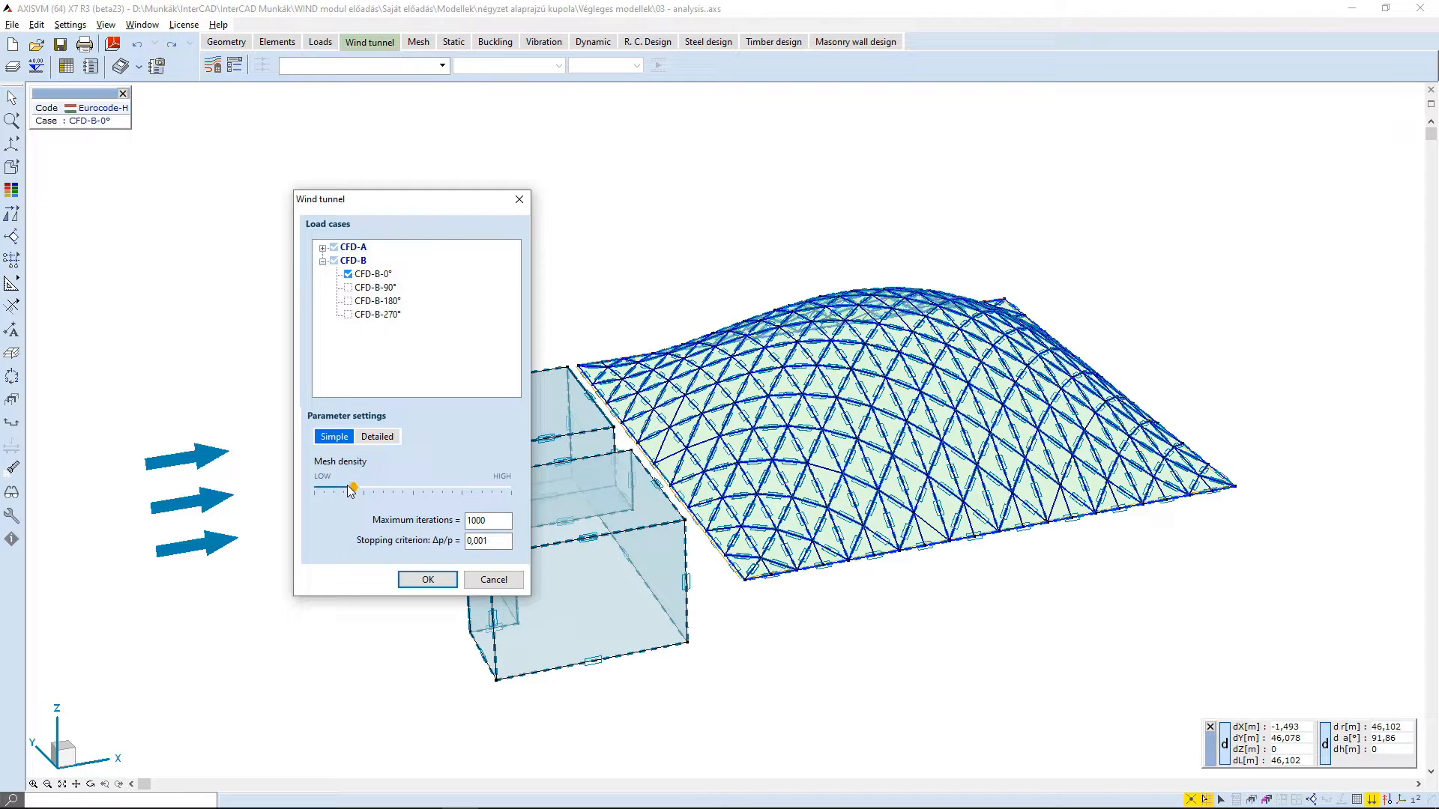
{"action": "mouse_move", "coordinate": [352, 491]}
{"action": "left_mouse_down"}
{"action": "mouse_move", "coordinate": [324, 493]}
{"action": "mouse_move", "coordinate": [516, 499]}
{"action": "mouse_move", "coordinate": [374, 497]}
{"action": "left_mouse_up"}
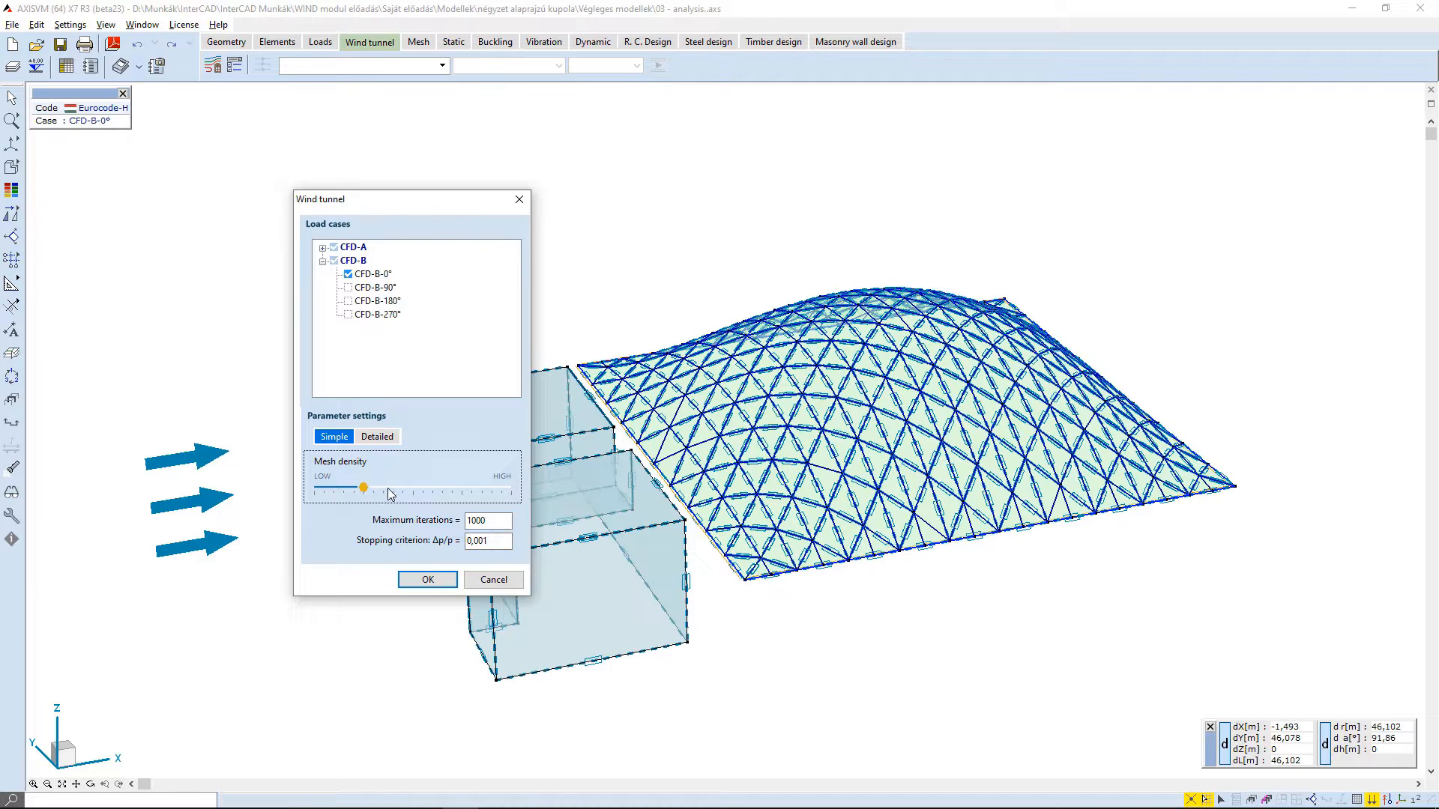
{"action": "left_click", "coordinate": [490, 520]}
{"action": "left_click", "coordinate": [495, 543]}
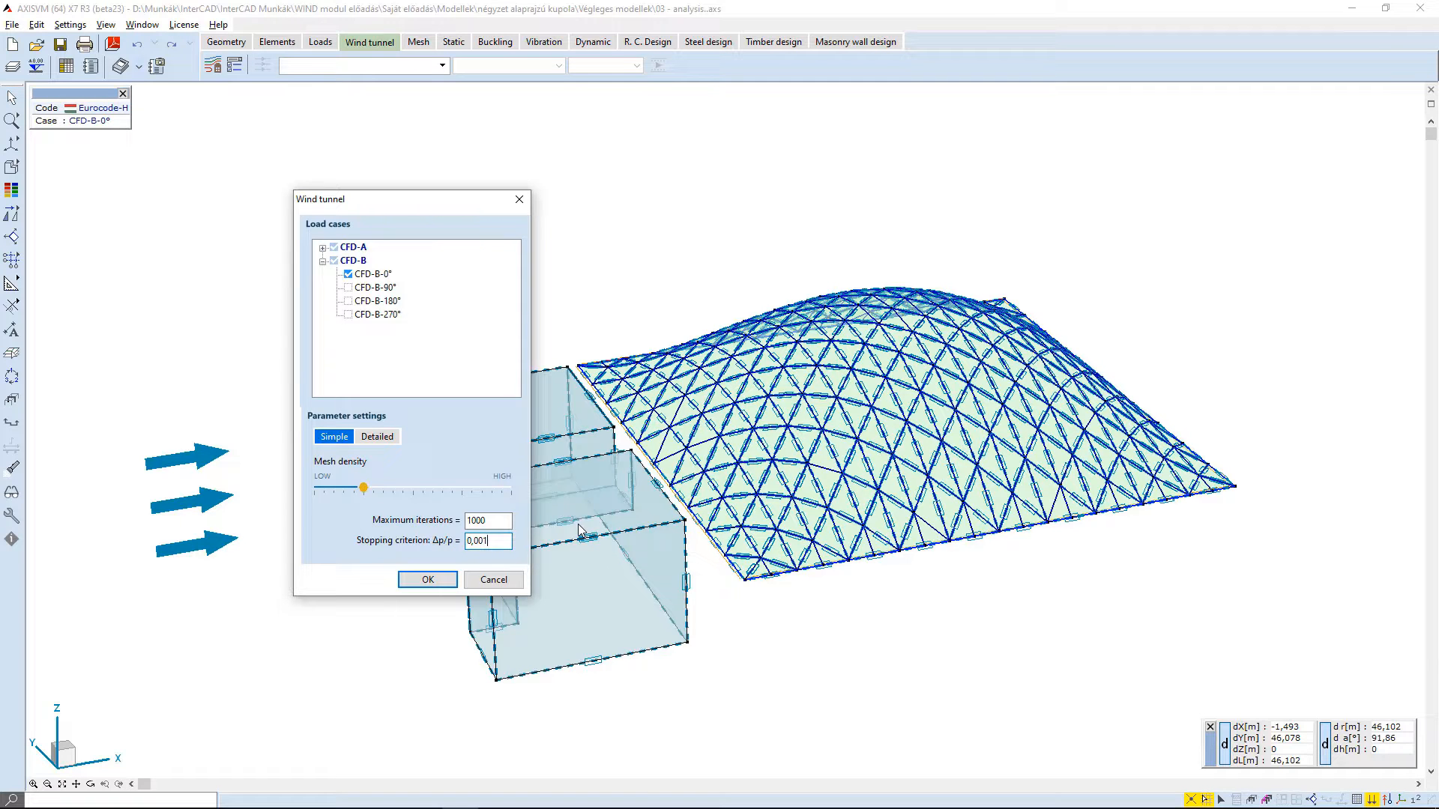
- Look through the detailed wind tunnel model, mesh and solution control parameters
{"action": "left_click", "coordinate": [378, 437]}
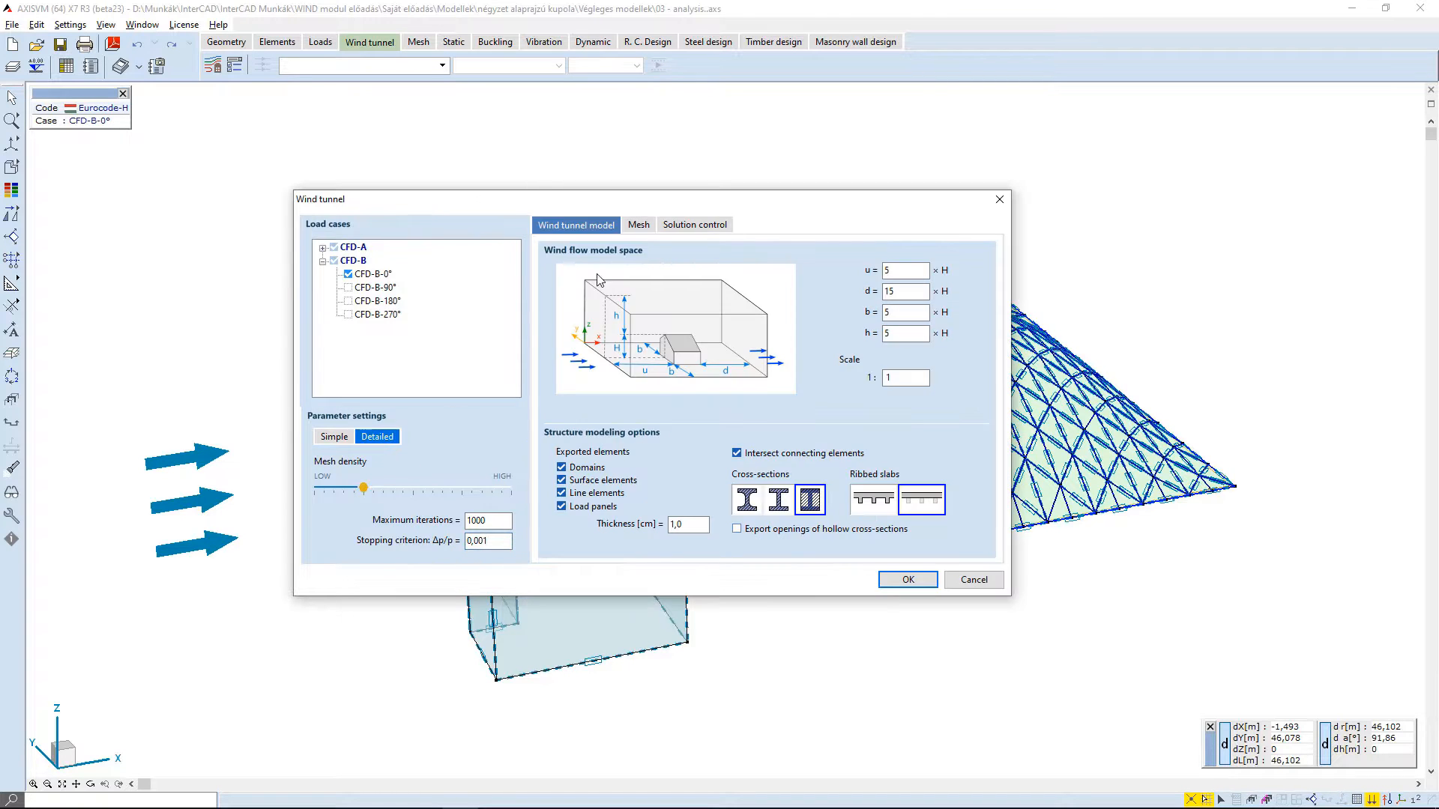
{"action": "left_click", "coordinate": [635, 225]}
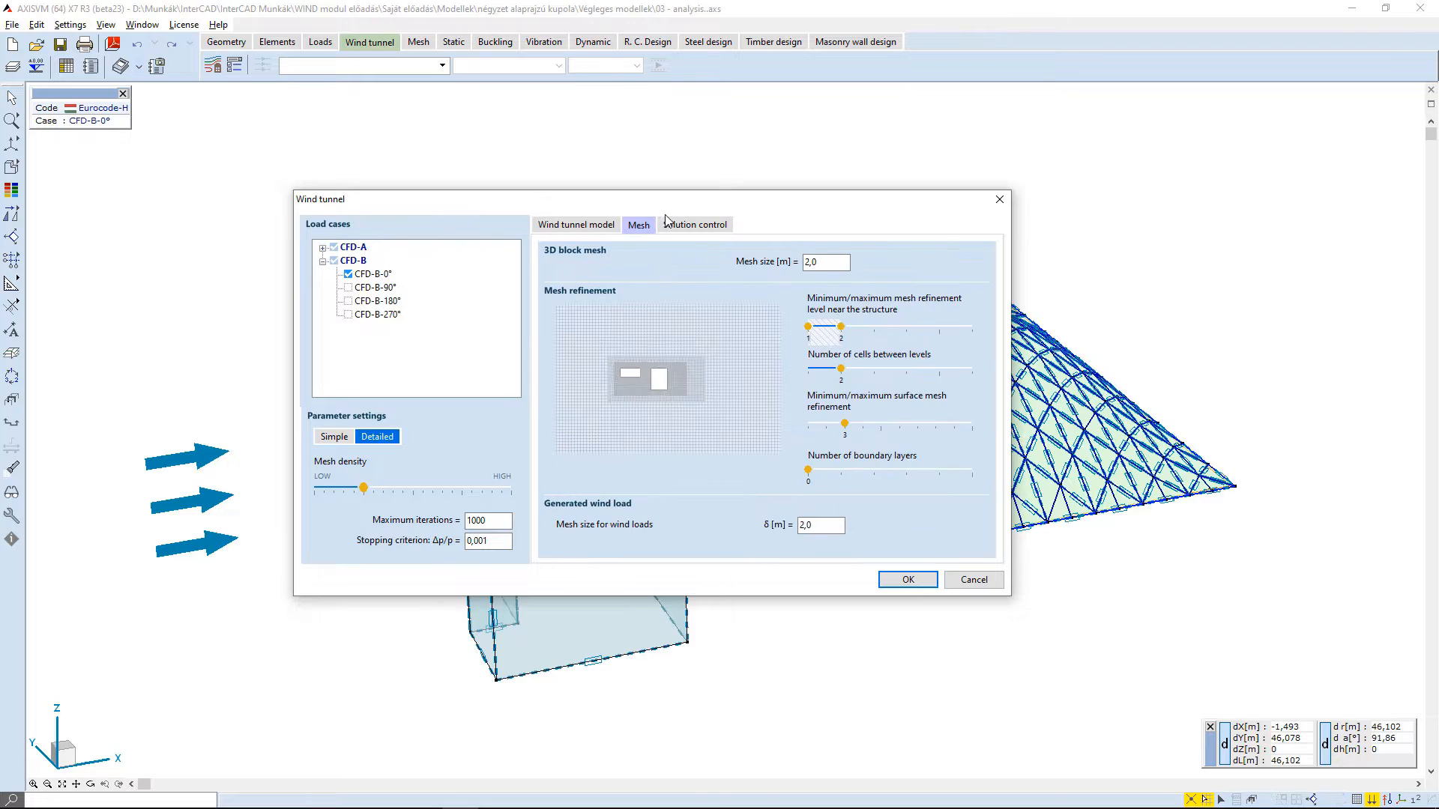
{"action": "left_click", "coordinate": [711, 227]}
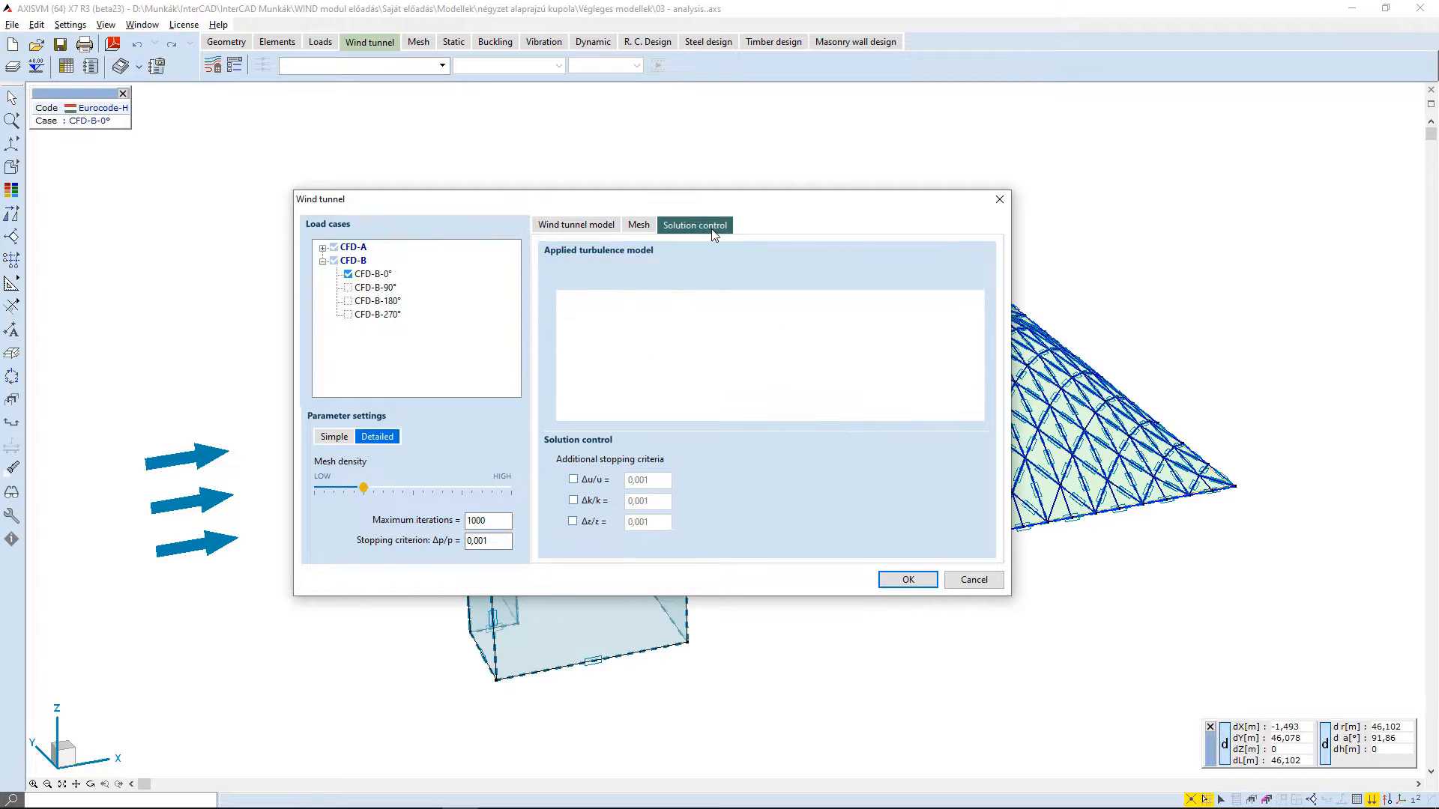
{"action": "left_click", "coordinate": [589, 229]}
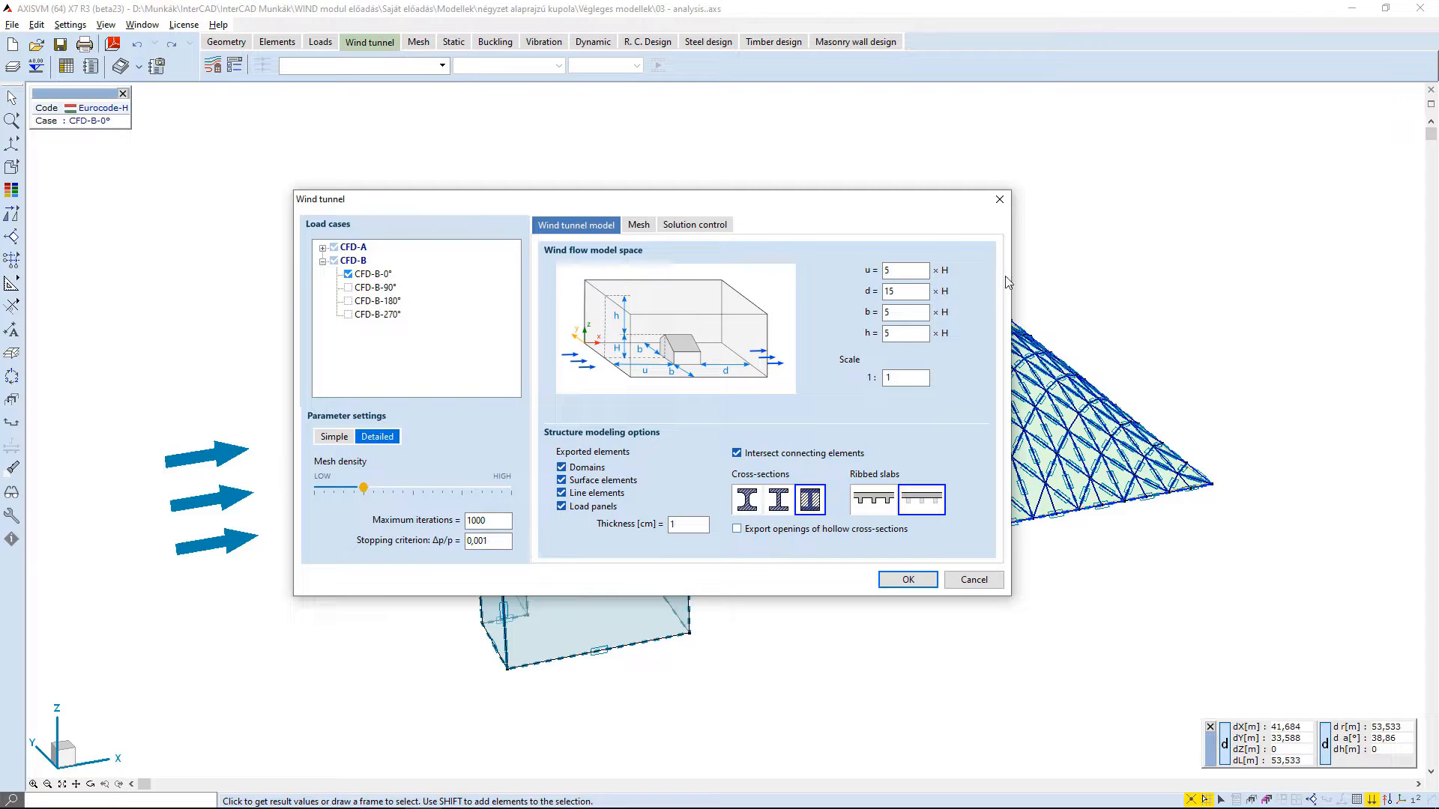
- Set the thickness in the structure modeling options to 20 cm, keeping line elements among the exported elements
{"action": "left_click", "coordinate": [909, 292]}
{"action": "left_click", "coordinate": [913, 334]}
{"action": "left_click", "coordinate": [899, 378]}
{"action": "left_click", "coordinate": [562, 495]}
{"action": "left_click", "coordinate": [562, 495]}
{"action": "left_click", "coordinate": [685, 522]}
{"action": "type", "text": "20"}
- Try the alternative cross-section and ribbed slab modeling options, ending on filled cross-sections and slabs without modeled ribs
{"action": "left_click", "coordinate": [736, 454]}
{"action": "left_click", "coordinate": [747, 496]}
{"action": "left_click", "coordinate": [780, 498]}
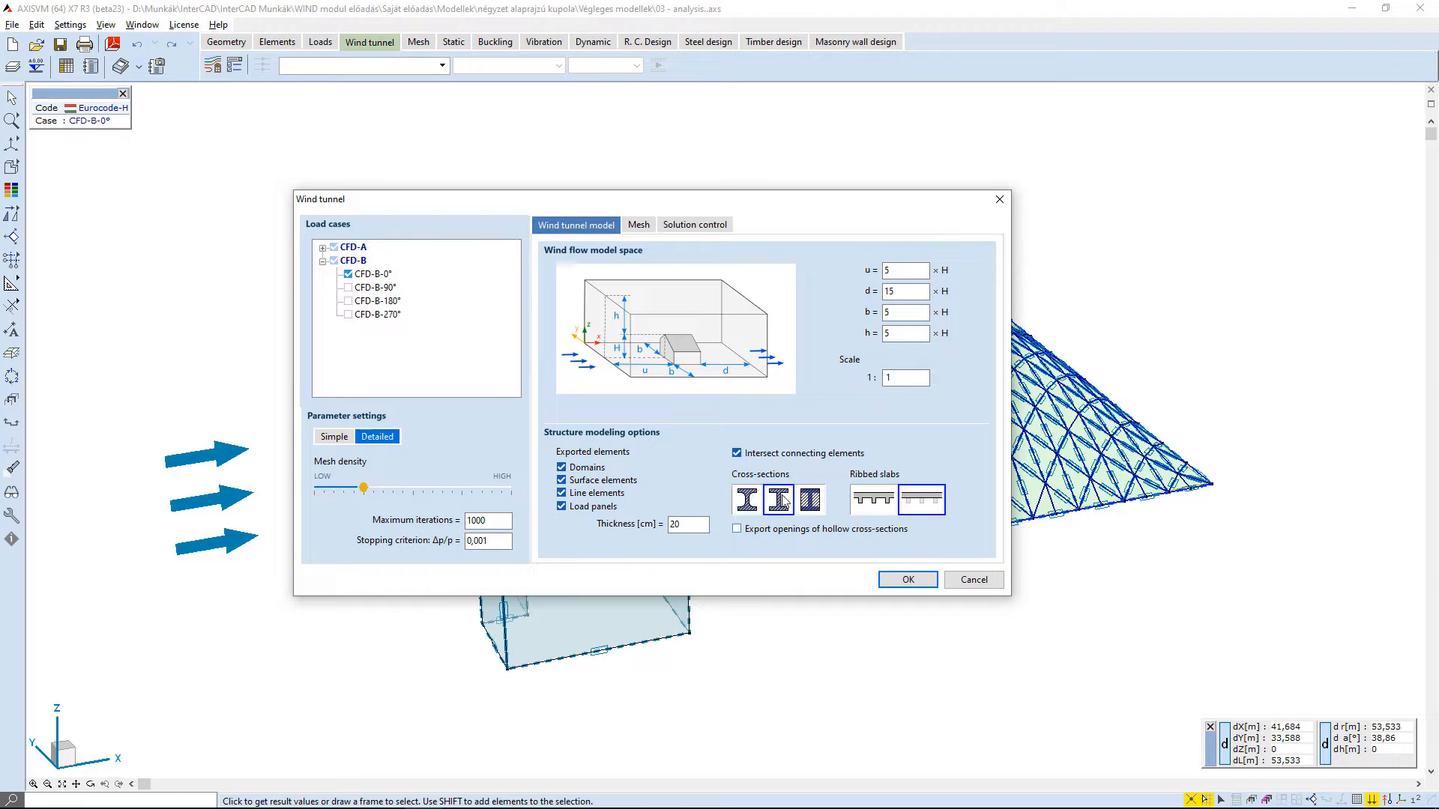
{"action": "left_click", "coordinate": [816, 500]}
{"action": "left_click", "coordinate": [866, 512]}
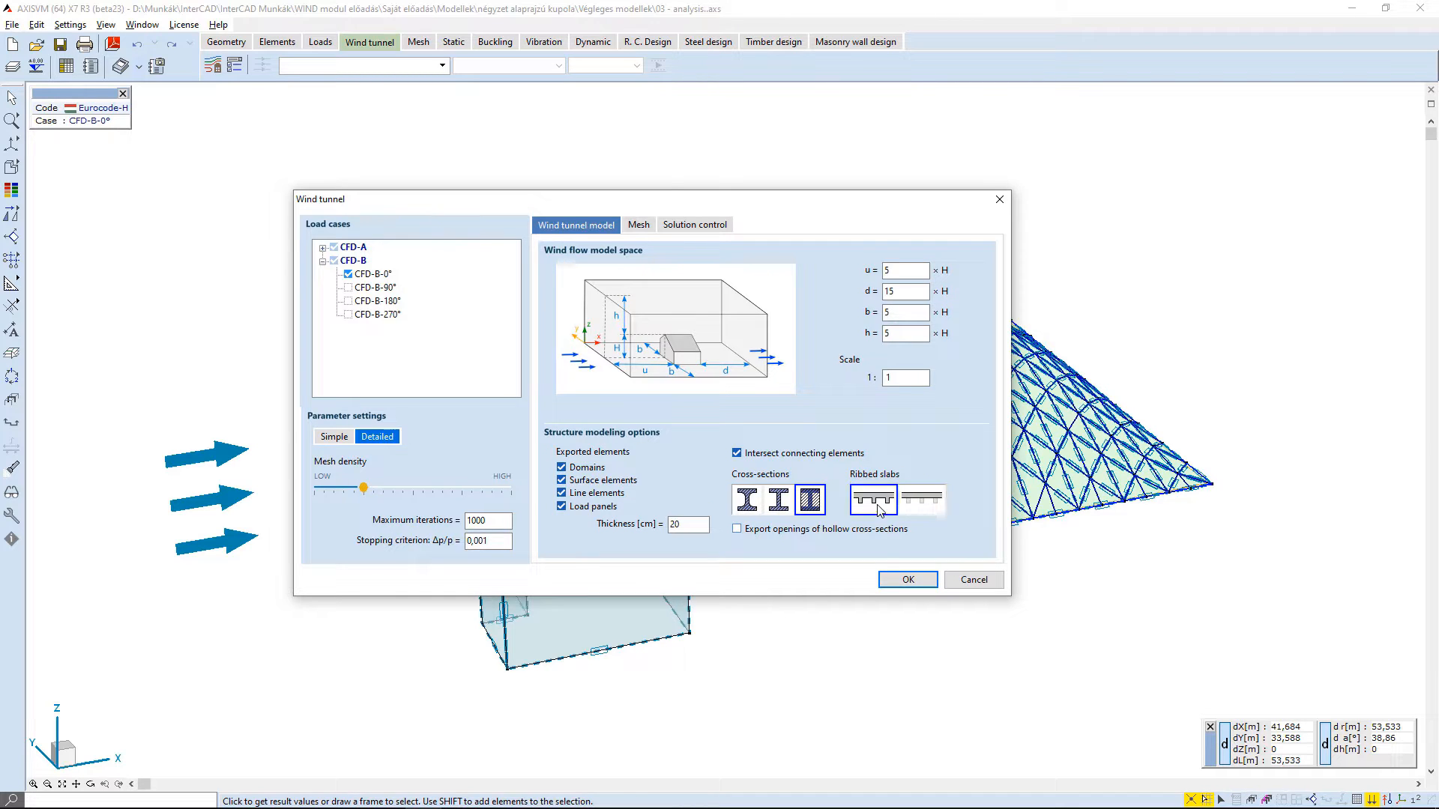
{"action": "left_click", "coordinate": [930, 506]}
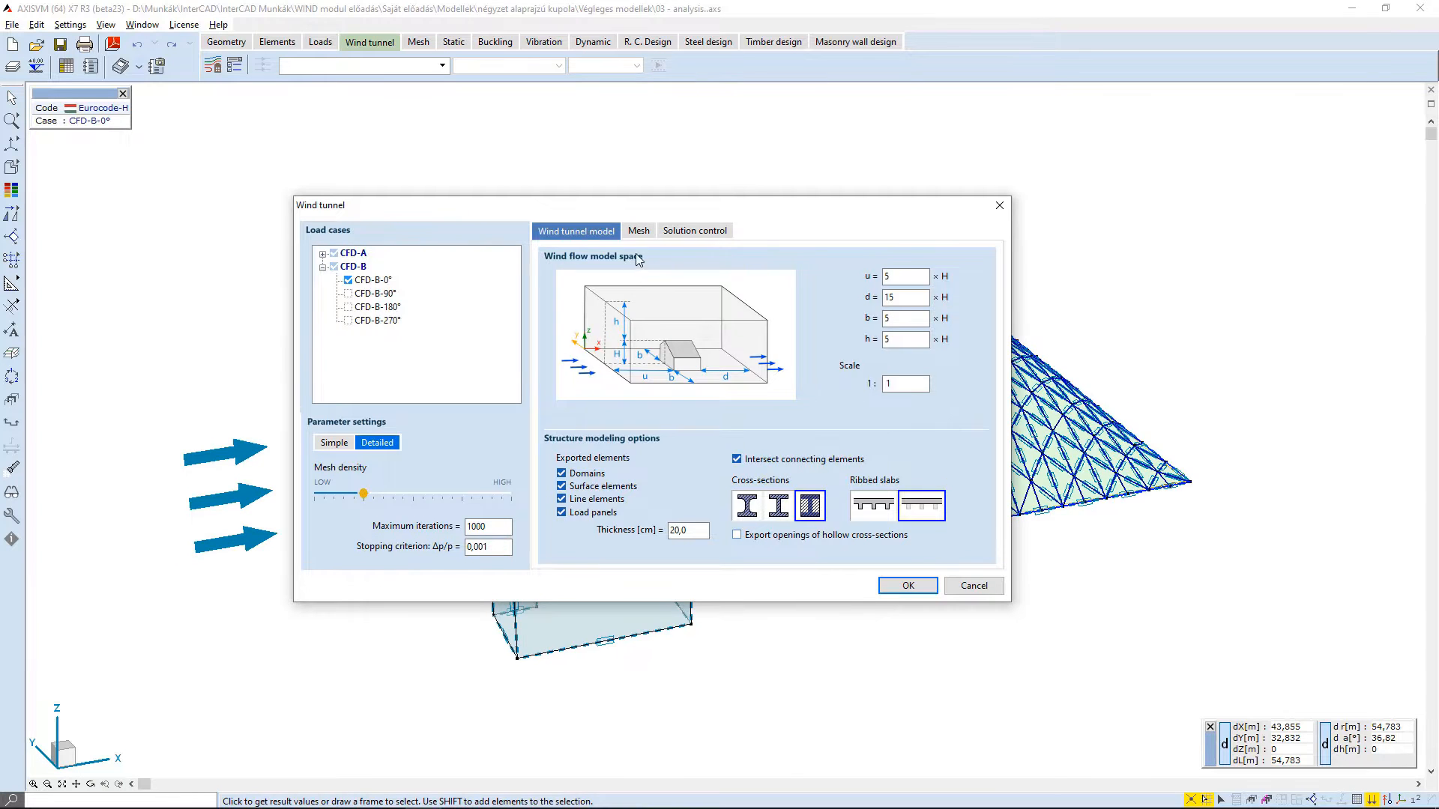
- Open the 3D block mesh size for editing in the detailed mesh parameters
{"action": "left_click", "coordinate": [649, 235]}
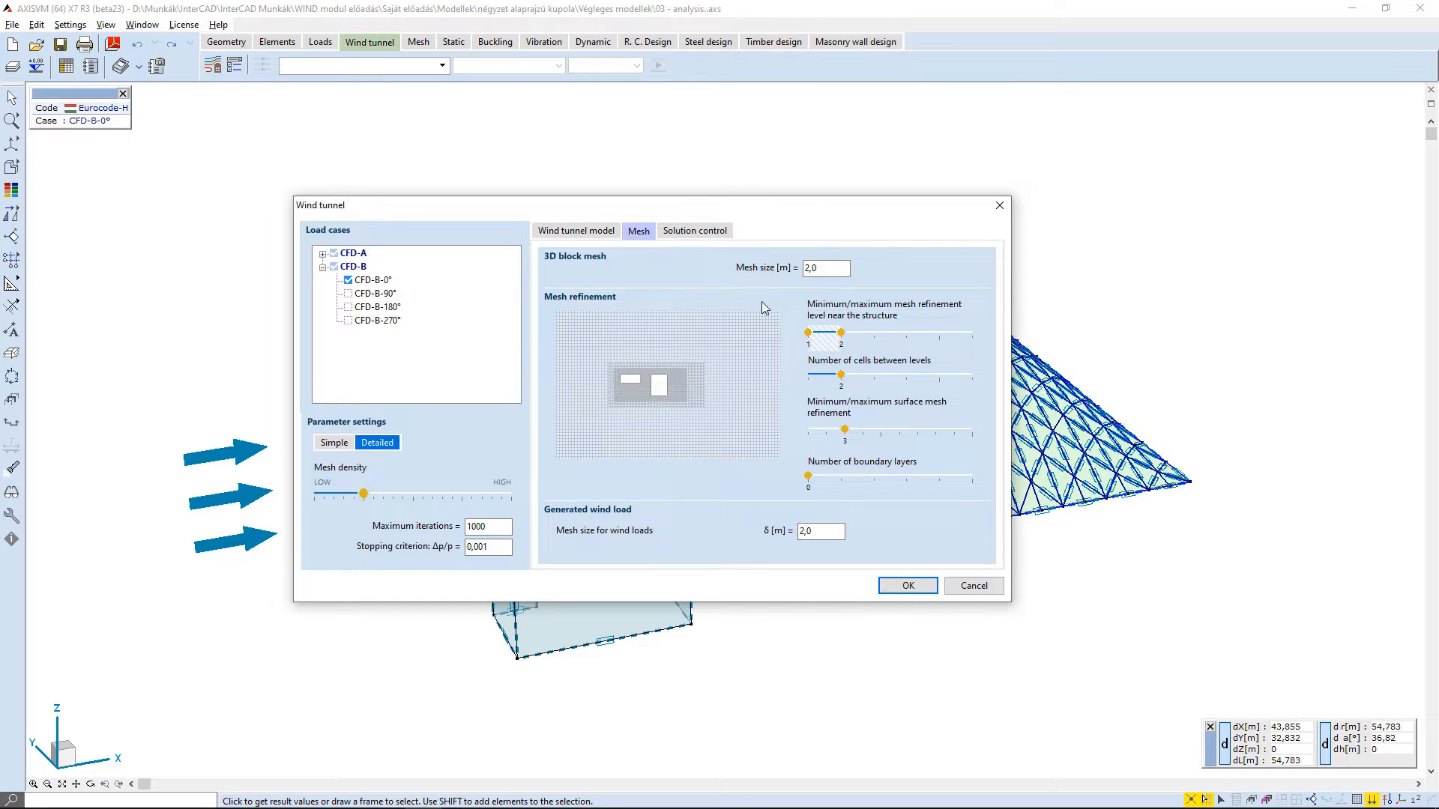
{"action": "double_click", "coordinate": [839, 269]}
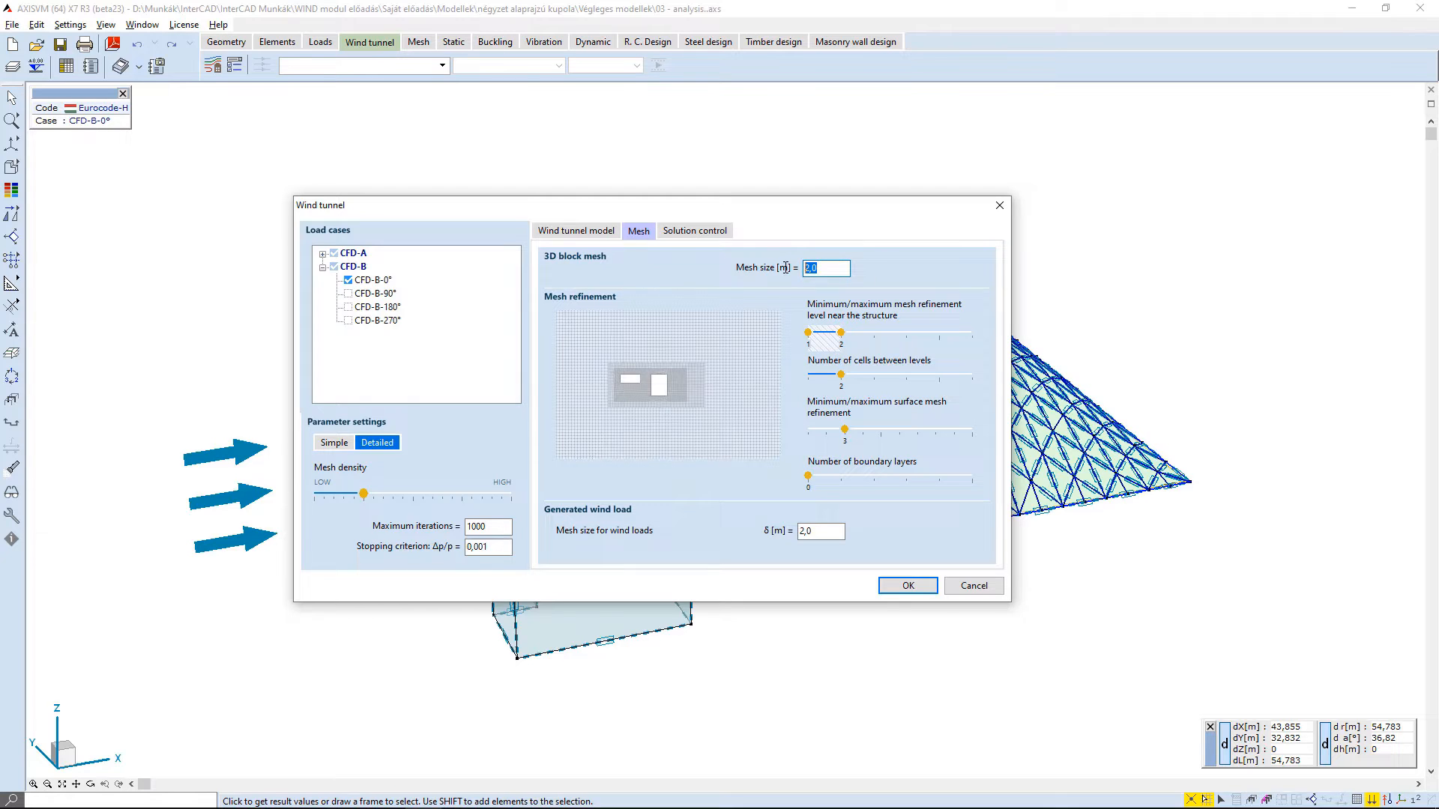
{"action": "left_click", "coordinate": [839, 270]}
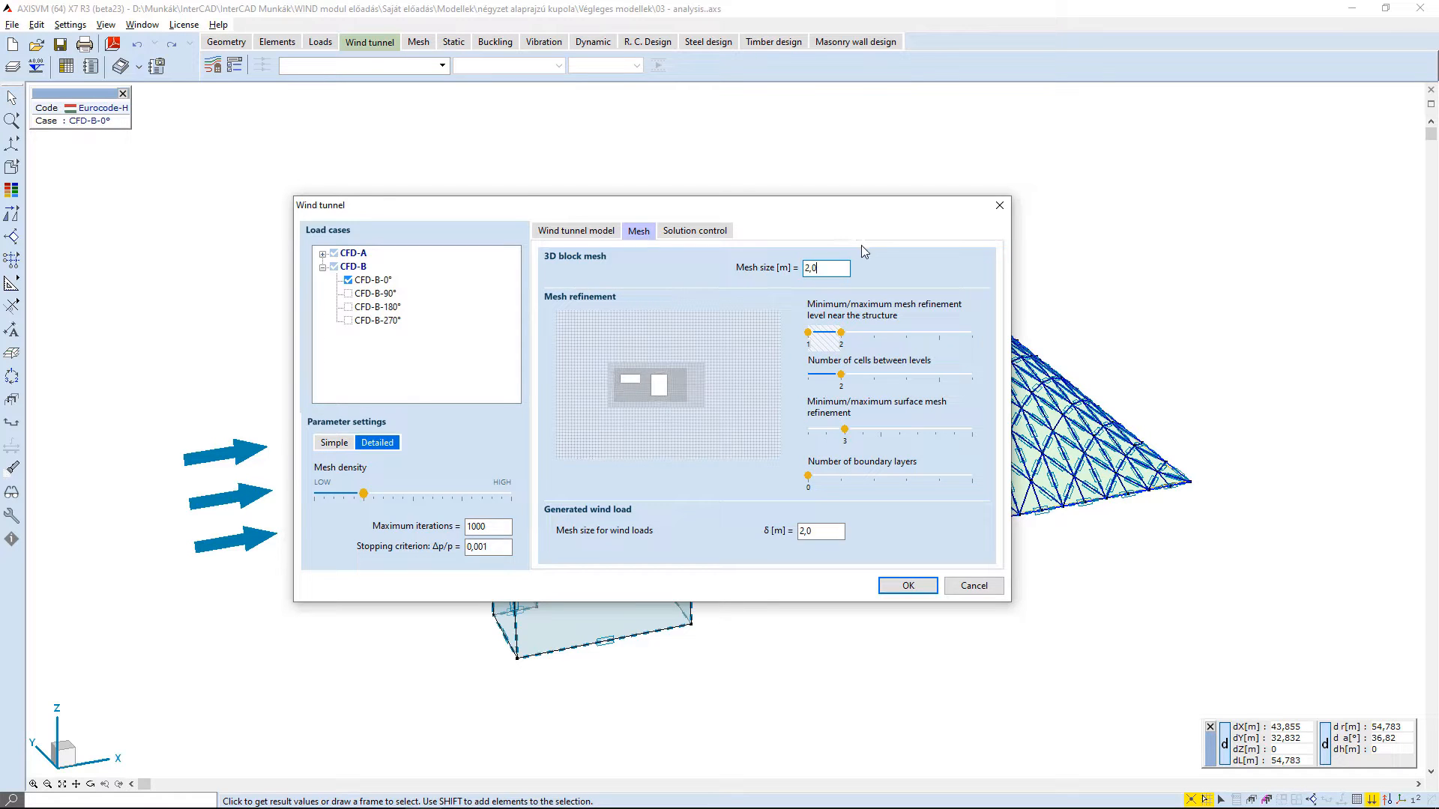
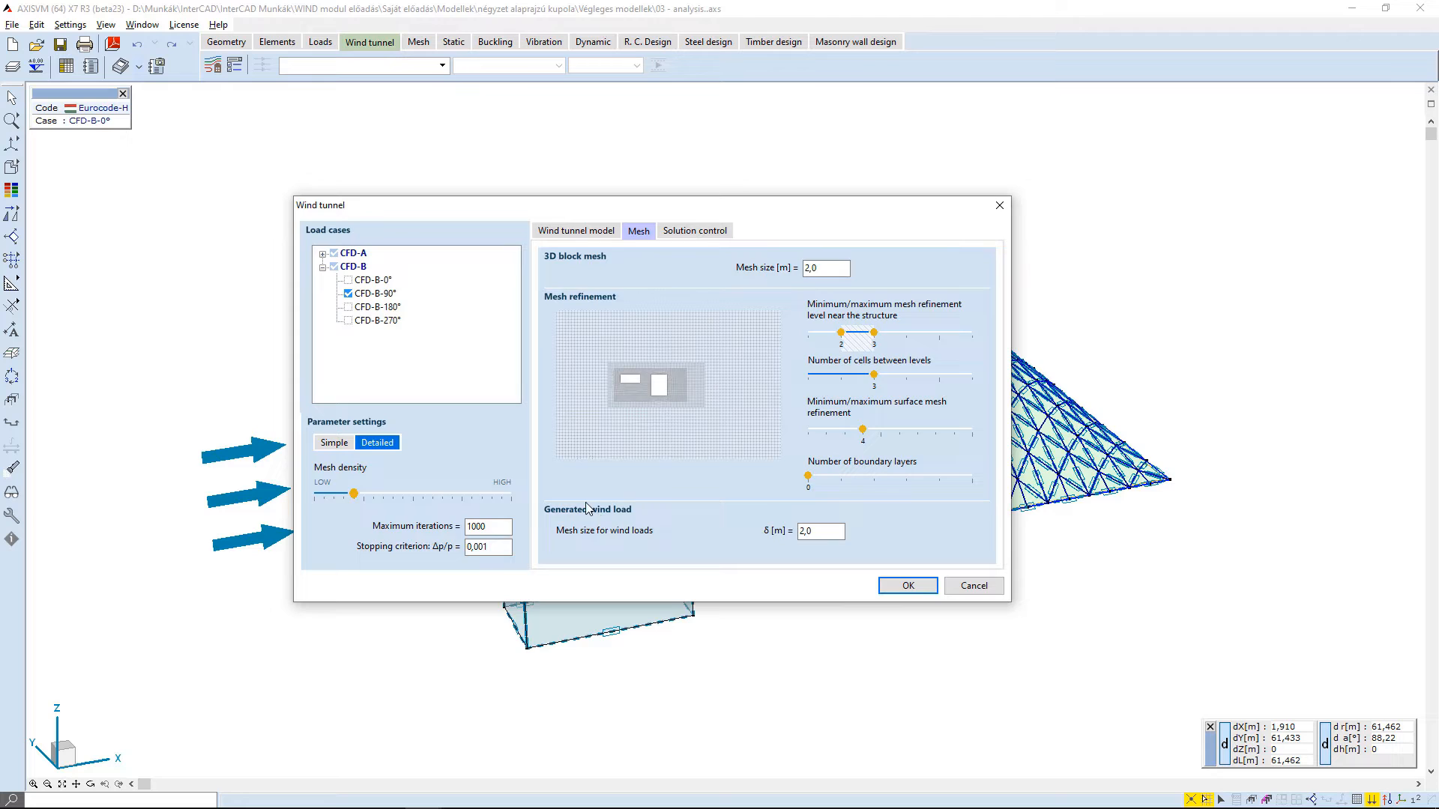
- Review the mesh size for the generated wind loads and the available turbulence models, leaving k-ε selected
{"action": "left_click_drag", "start_coordinate": [828, 532], "coordinate": [776, 532]}
{"action": "left_click", "coordinate": [845, 531]}
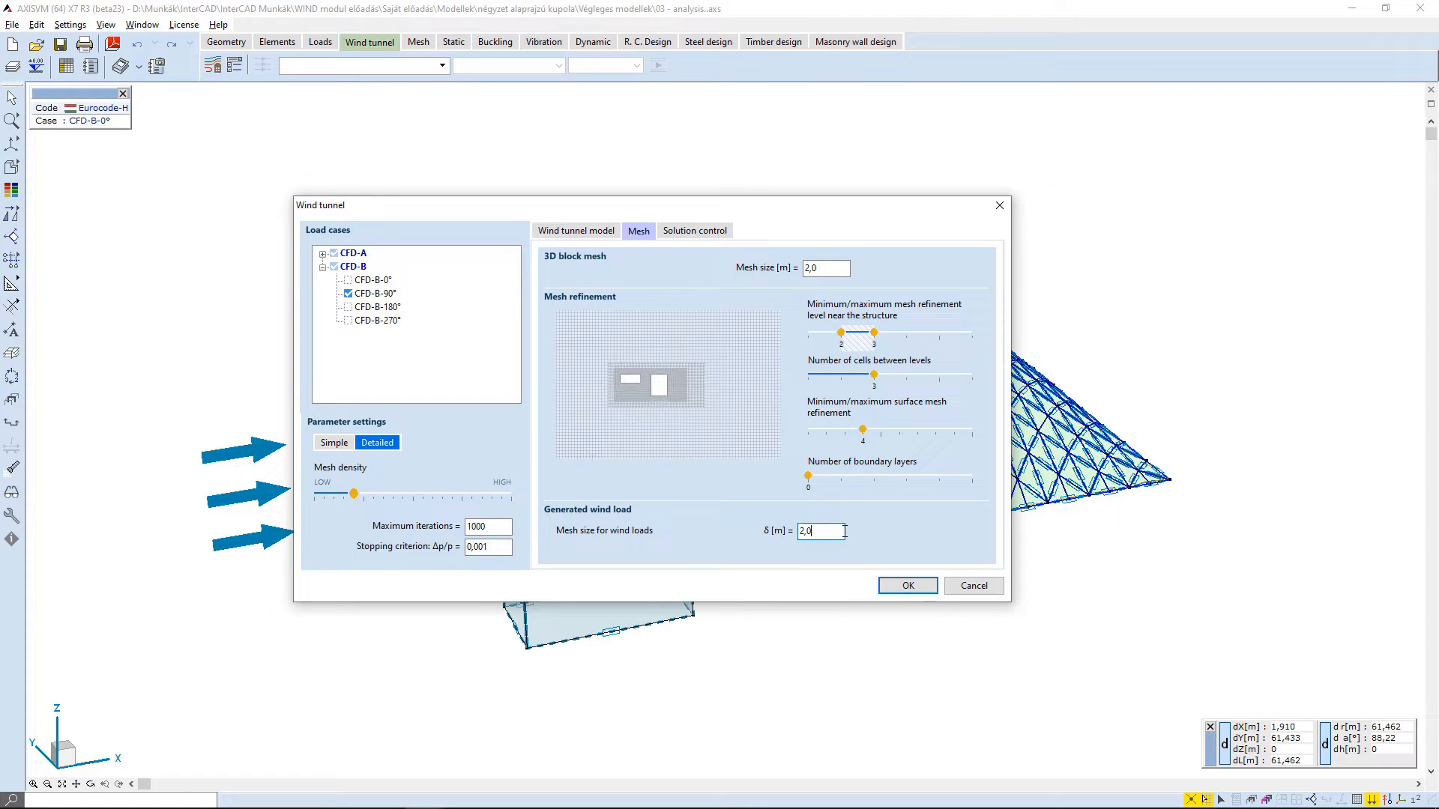
{"action": "left_click", "coordinate": [690, 232]}
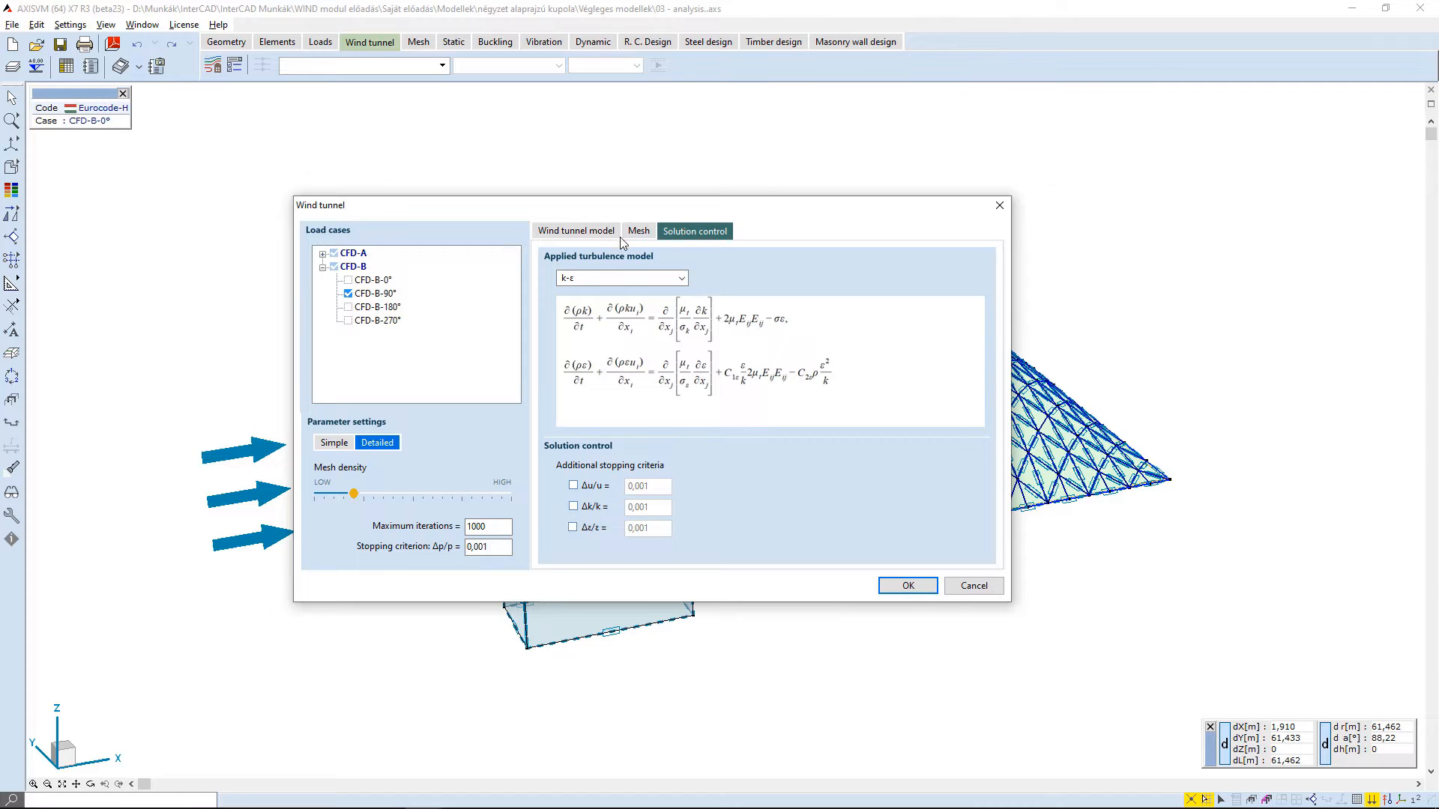
{"action": "left_click", "coordinate": [615, 281]}
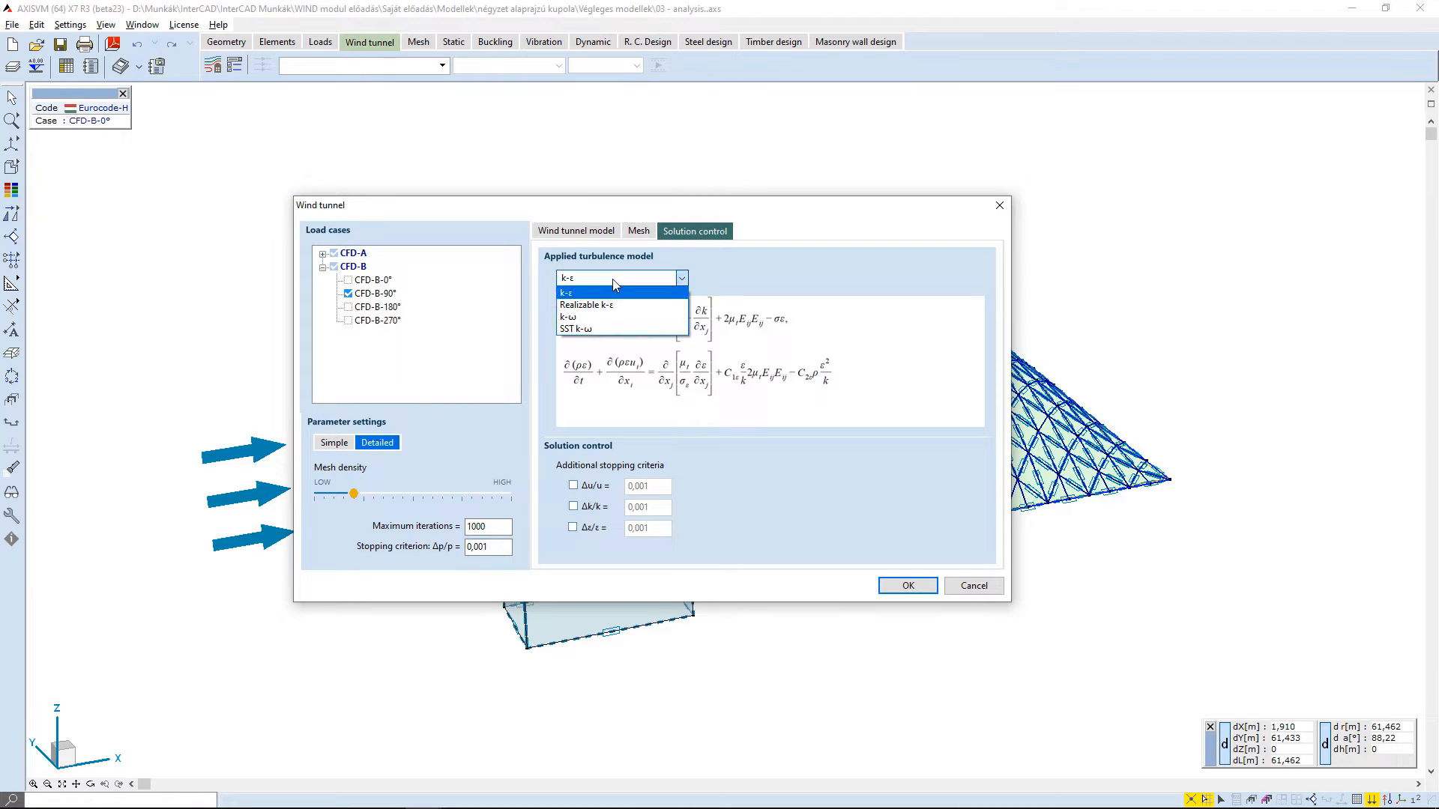
{"action": "left_click", "coordinate": [682, 279]}
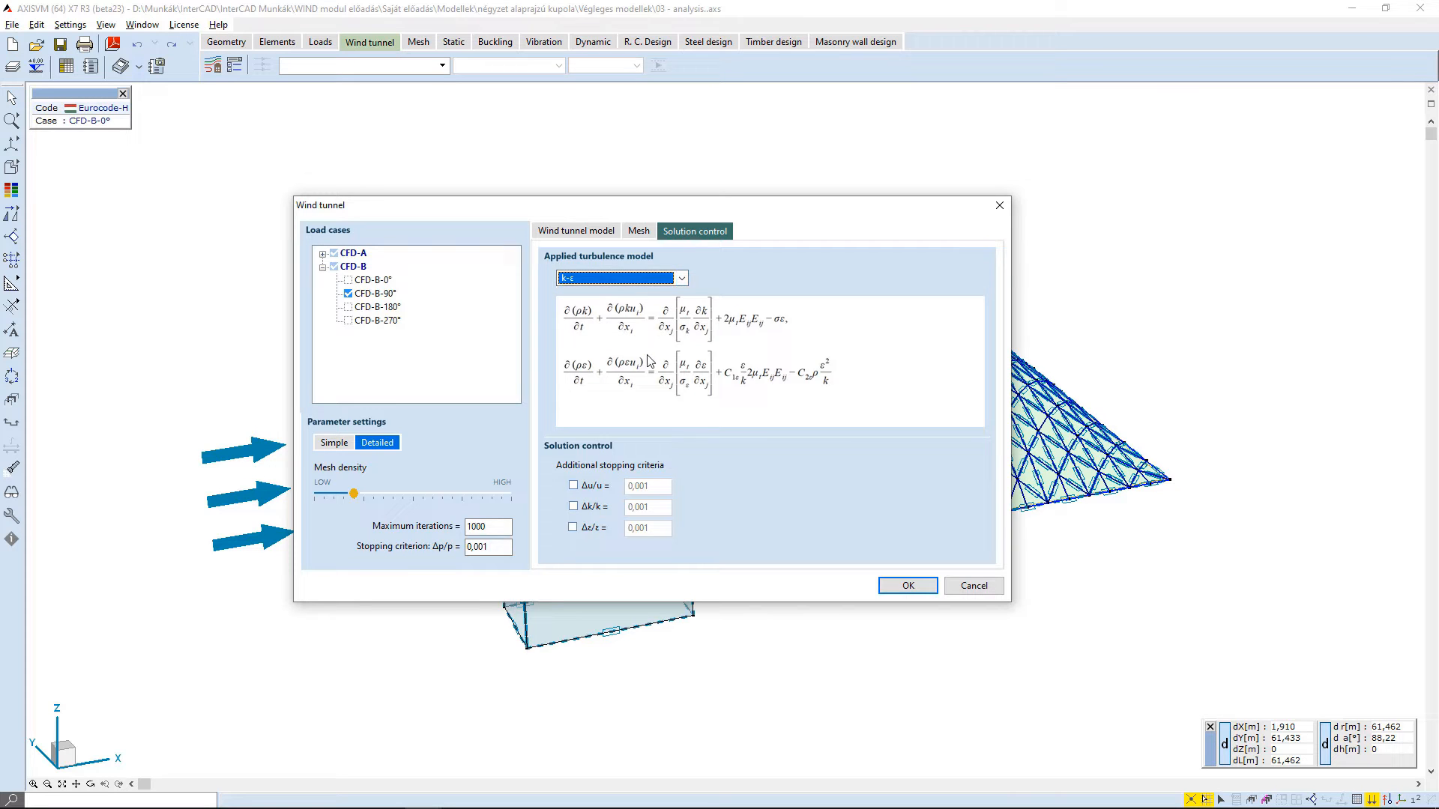
- Try the additional stopping criteria in the solution control, accept the wind tunnel settings and start the wind flow analysis
{"action": "left_click_drag", "start_coordinate": [489, 547], "coordinate": [476, 547]}
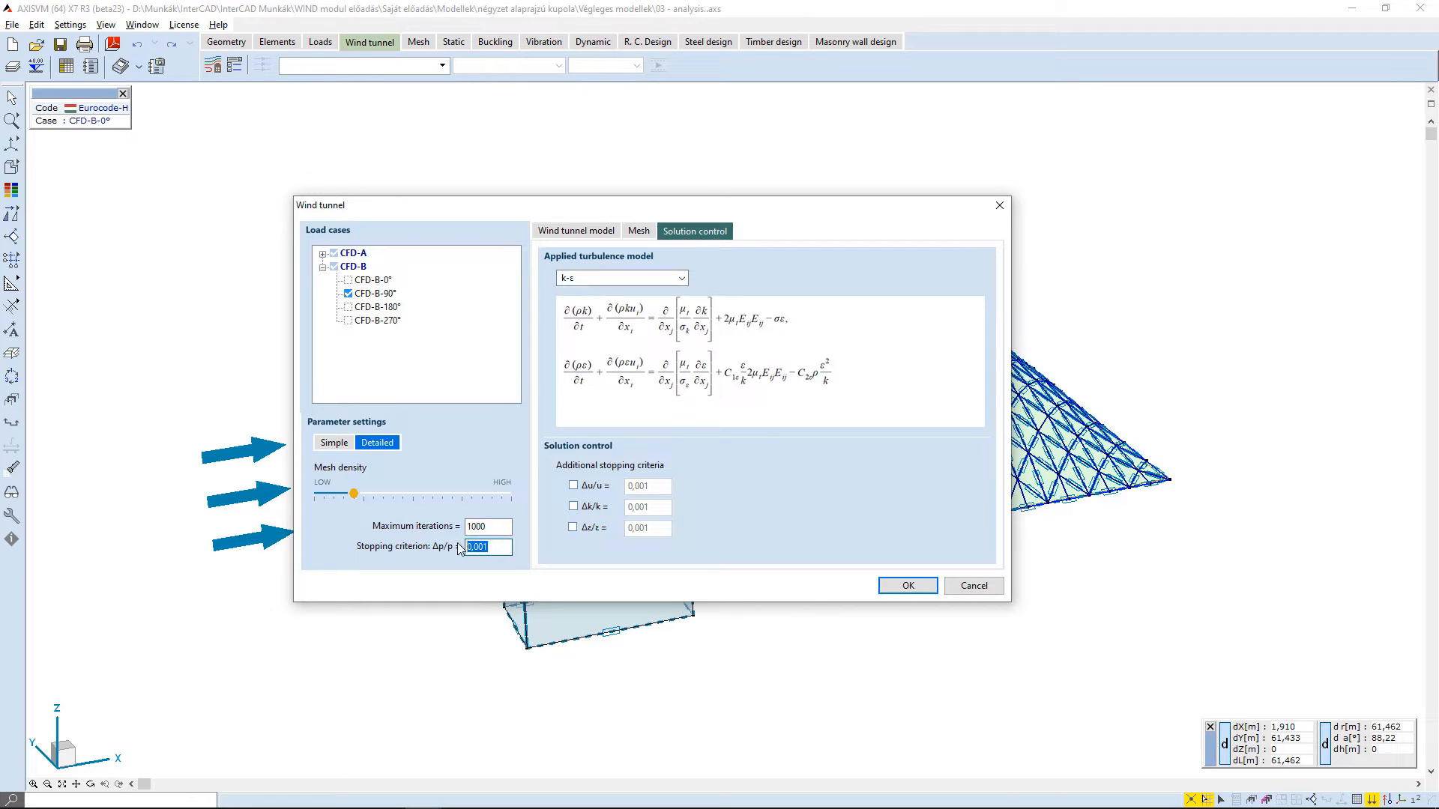
{"action": "left_click", "coordinate": [510, 546]}
{"action": "left_click", "coordinate": [575, 487]}
{"action": "left_click", "coordinate": [575, 507]}
{"action": "left_click", "coordinate": [576, 487]}
{"action": "left_click", "coordinate": [907, 585]}
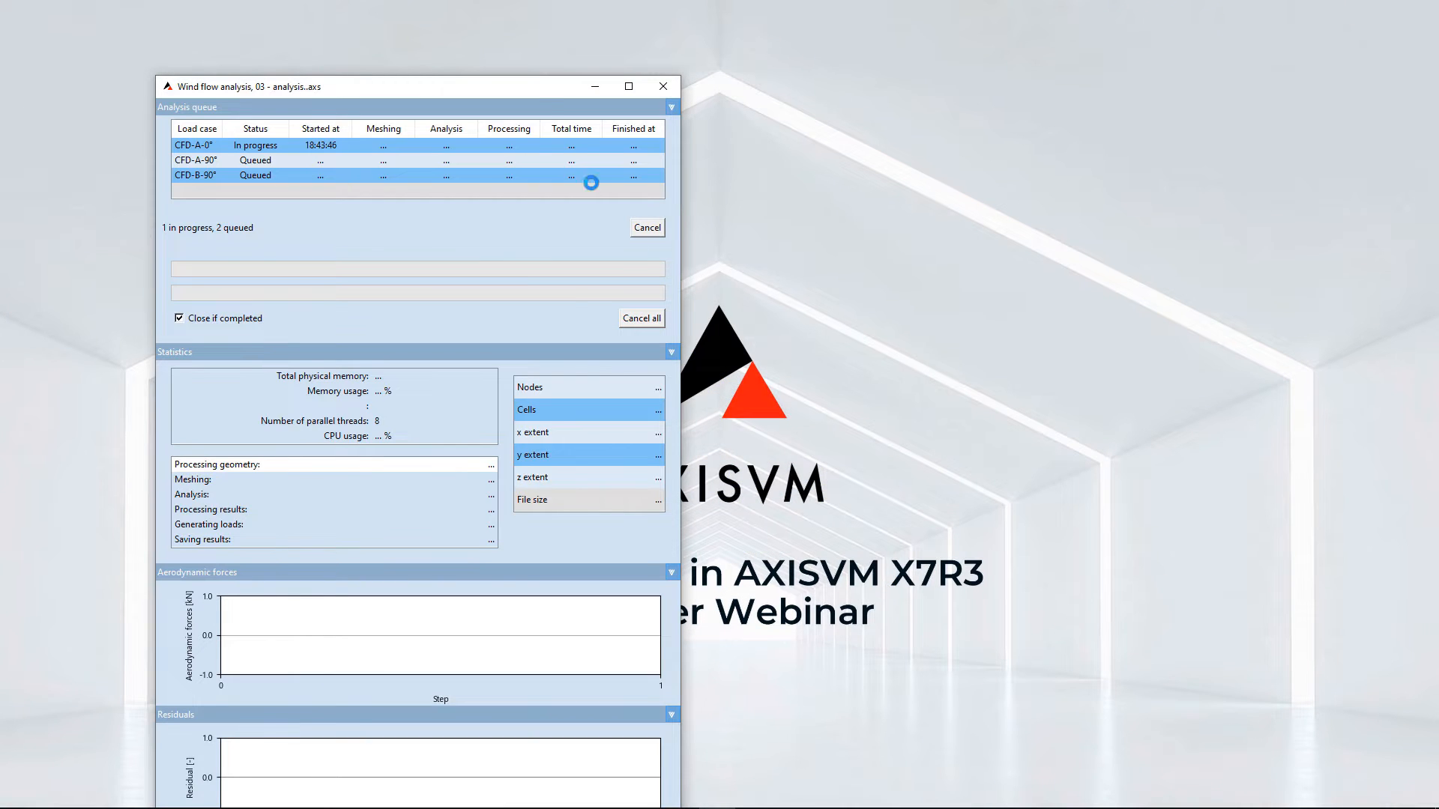
- Inspect the generated CFD-A-0° mesh up close around the dome and the neighbouring building
{"action": "left_click_drag", "start_coordinate": [519, 91], "coordinate": [495, 37]}
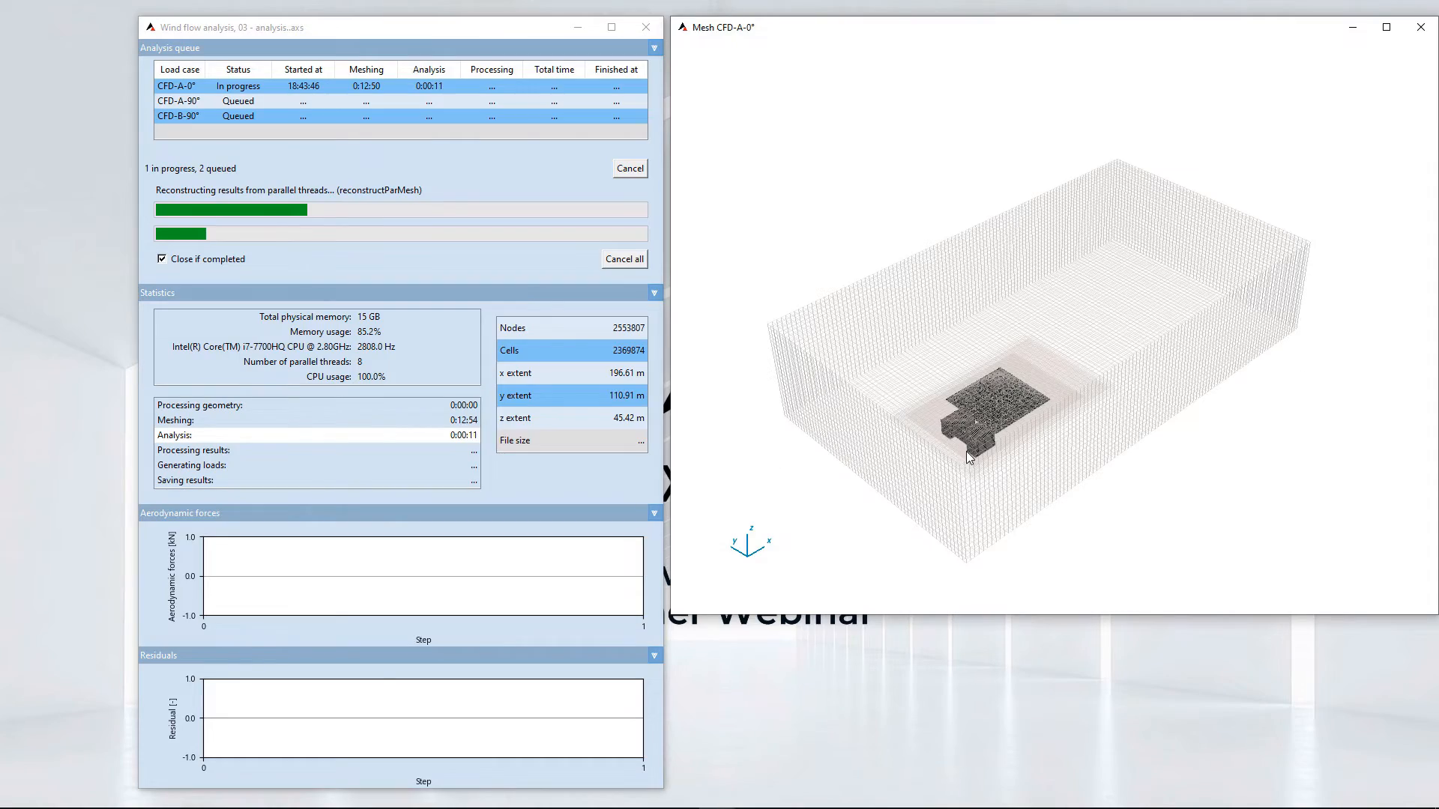
{"action": "scroll", "coordinate": [969, 457], "scroll_direction": "up", "scroll_amount": 10}
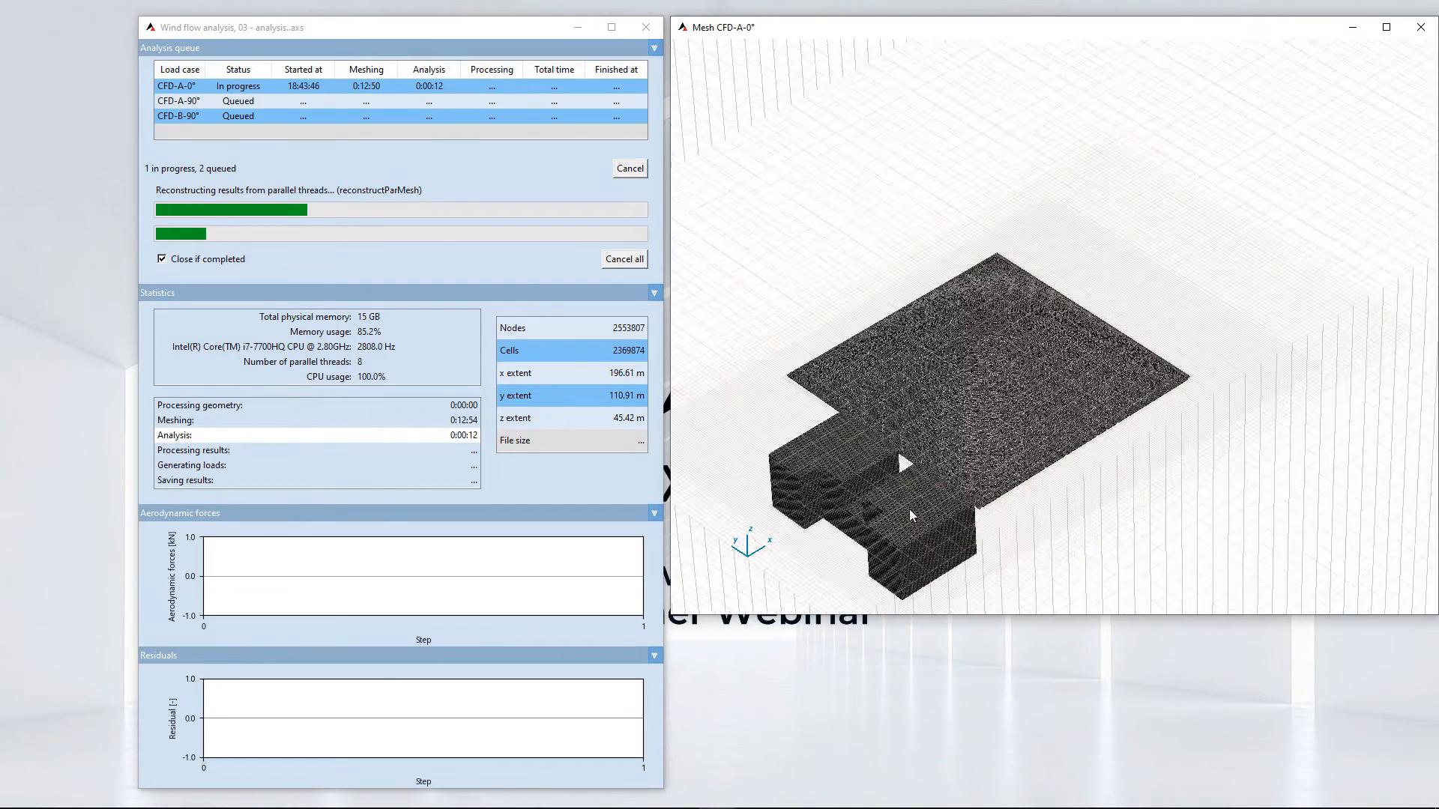
{"action": "scroll", "coordinate": [902, 515], "scroll_direction": "up", "scroll_amount": 6}
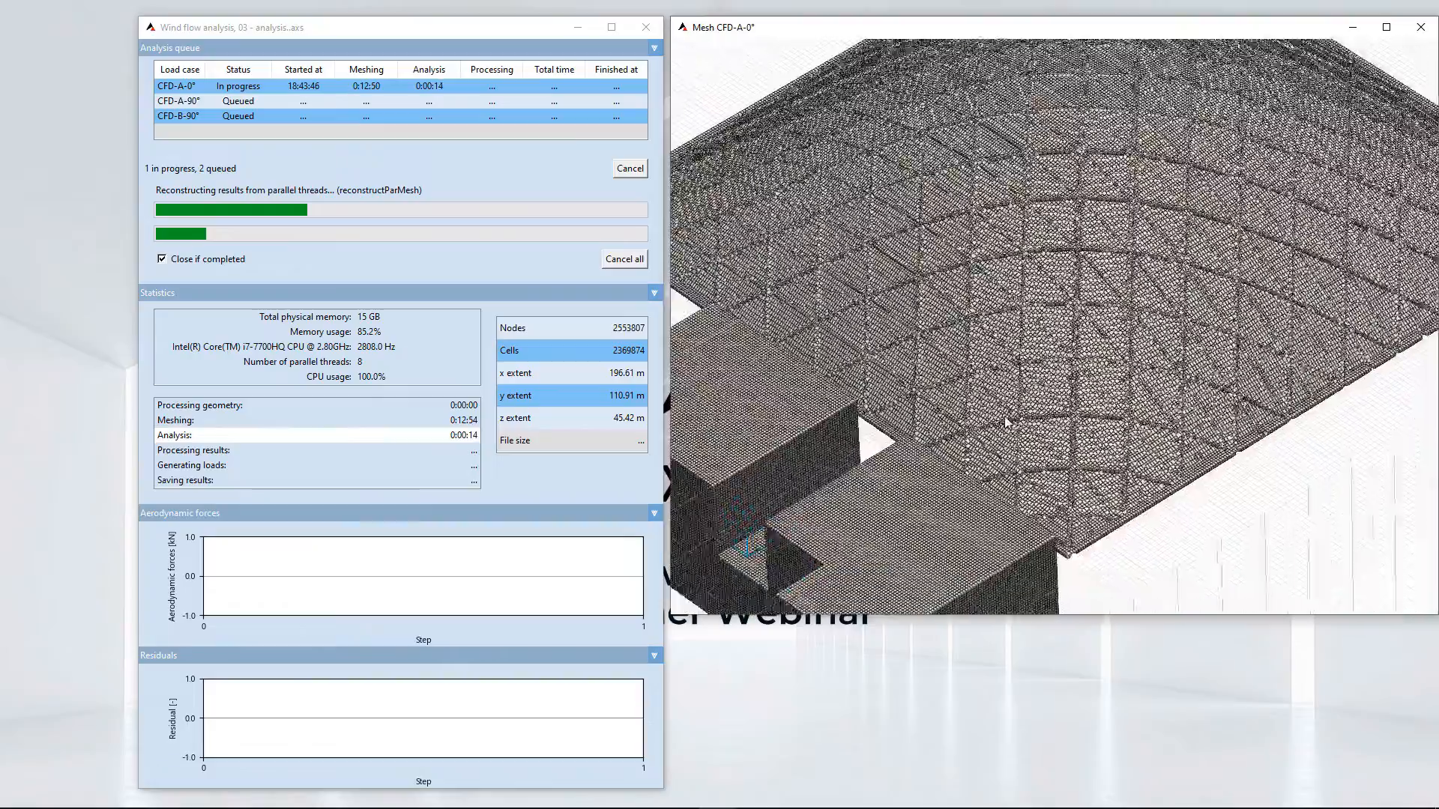
{"action": "middle_click_drag", "start_coordinate": [1008, 422], "coordinate": [1081, 337]}
{"action": "middle_click_drag", "start_coordinate": [1020, 476], "coordinate": [1074, 397], "text": "alt"}
{"action": "middle_click_drag", "start_coordinate": [1198, 189], "coordinate": [1018, 356]}
{"action": "middle_click_drag", "start_coordinate": [1167, 297], "coordinate": [1062, 343]}
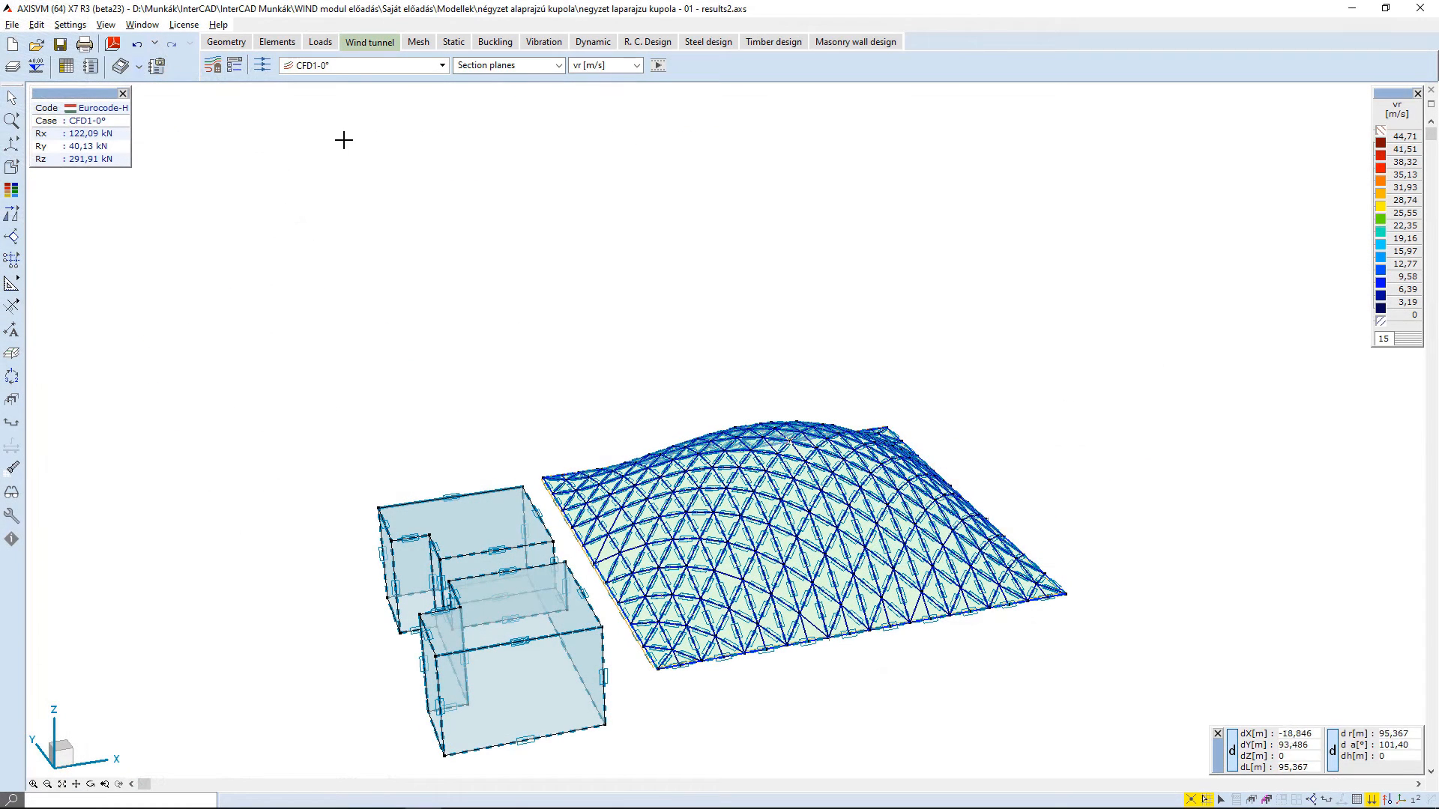
- Show the pressure results on the structure envelope for load case CFD1-0°
{"action": "left_click", "coordinate": [421, 70]}
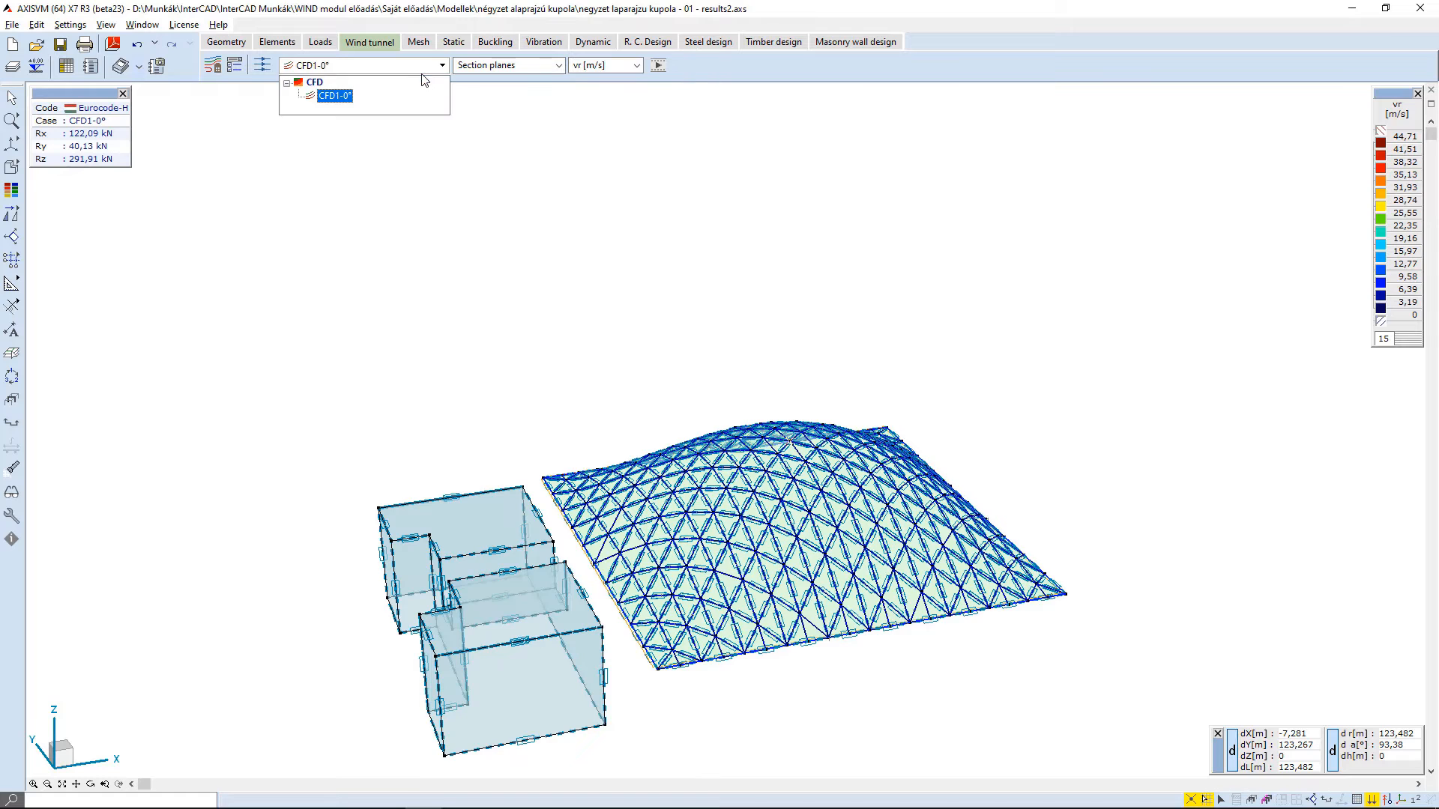
{"action": "left_click", "coordinate": [424, 72]}
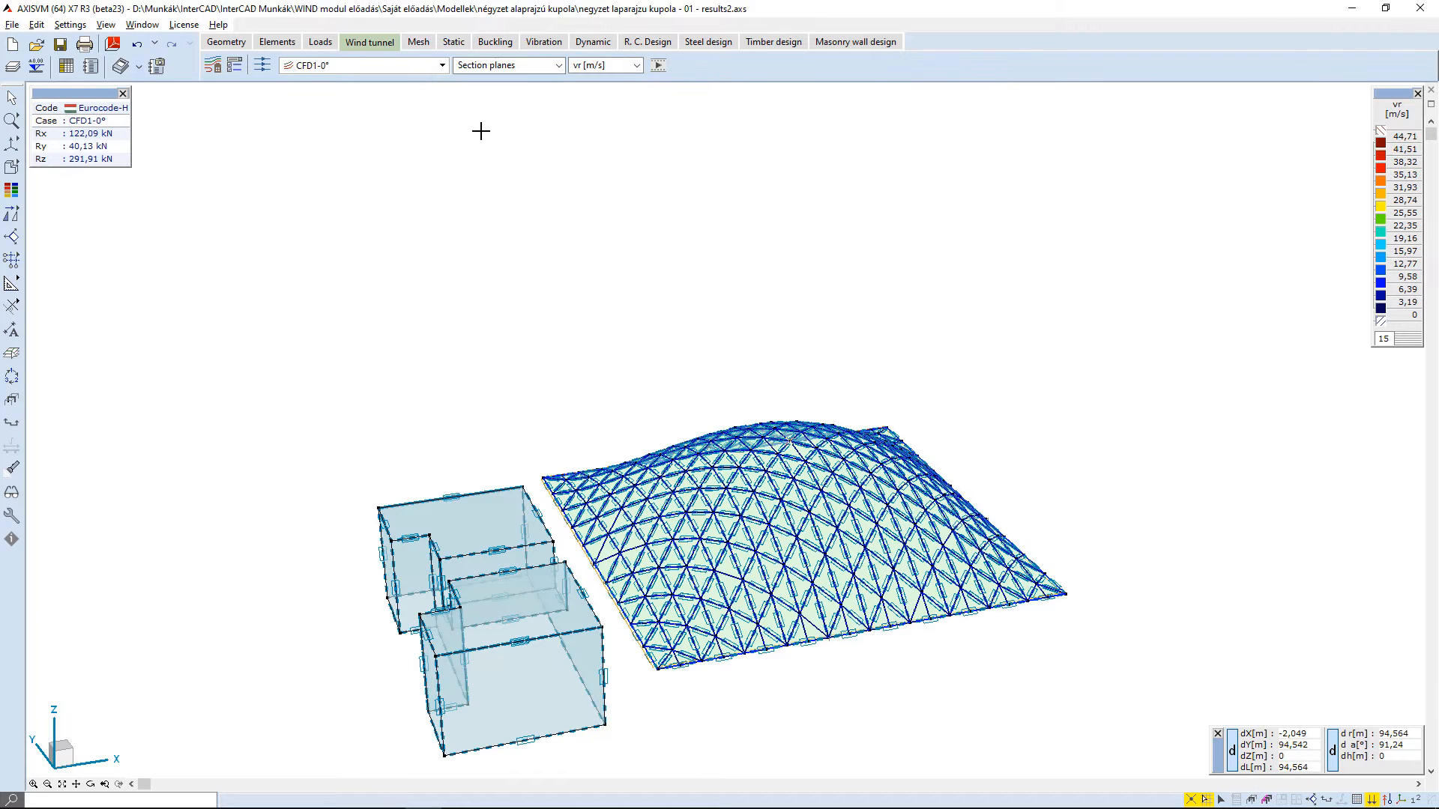
{"action": "left_click", "coordinate": [507, 66]}
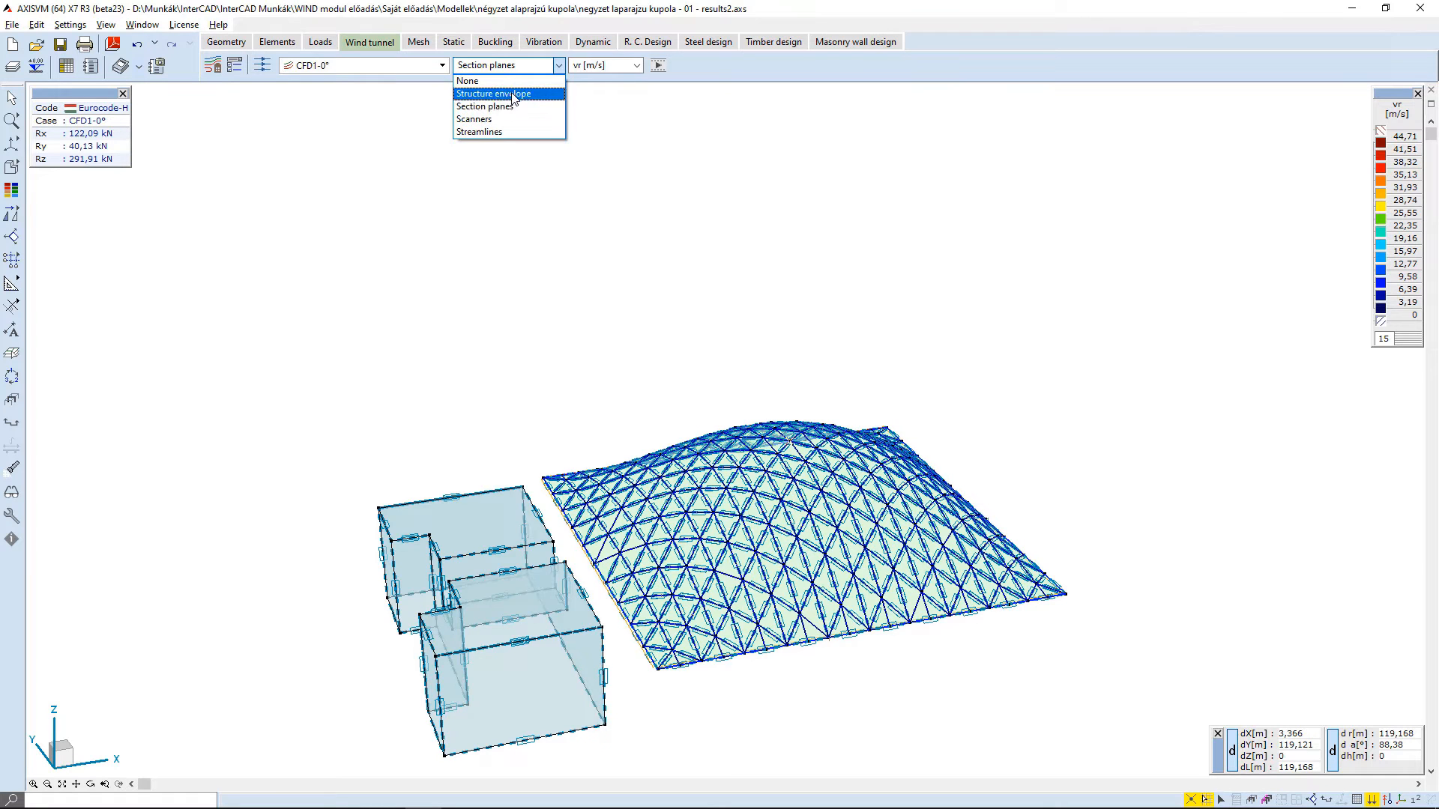
{"action": "left_click", "coordinate": [515, 95]}
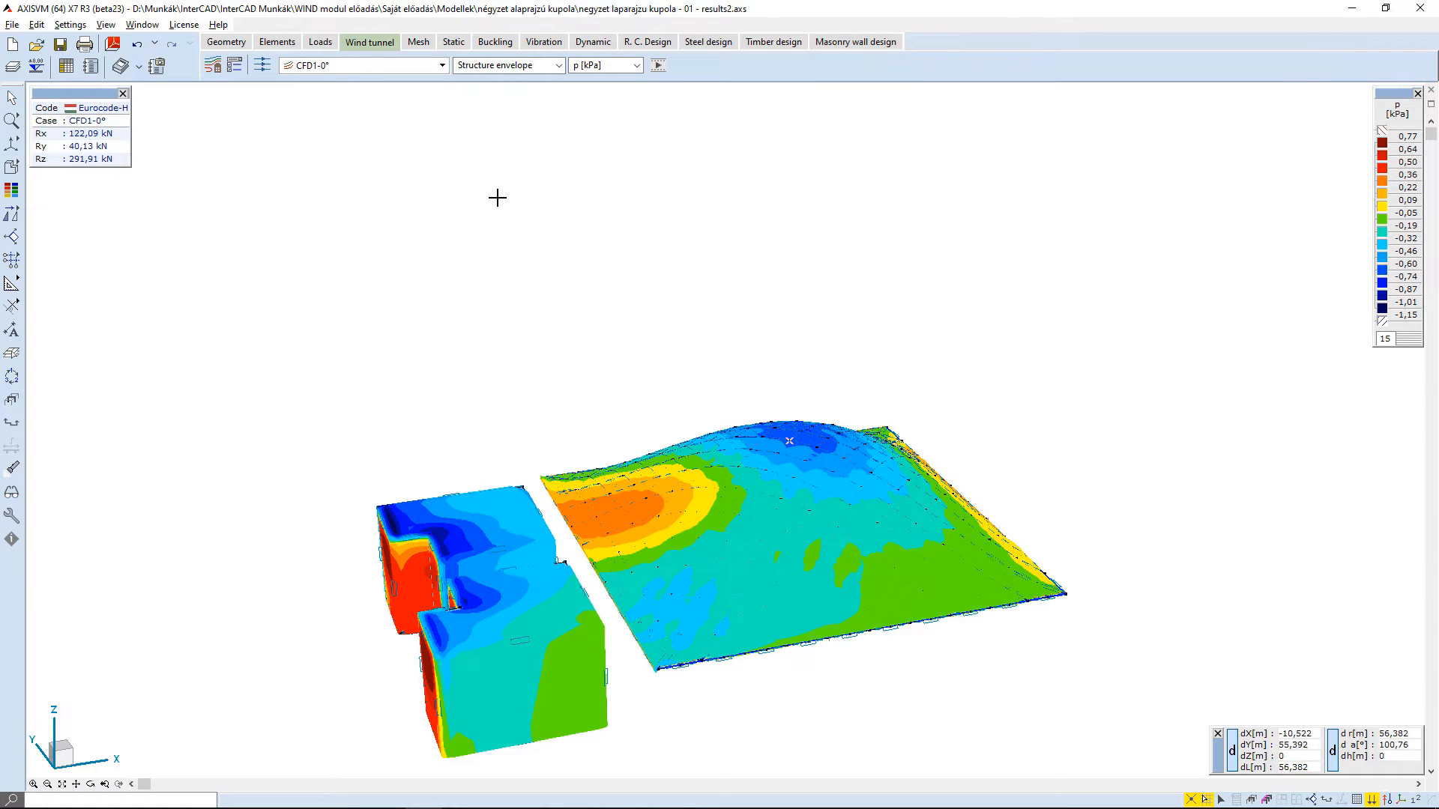
- Switch the envelope result to the pressure coefficient cpe and examine it together with the wind direction
{"action": "left_click", "coordinate": [601, 66]}
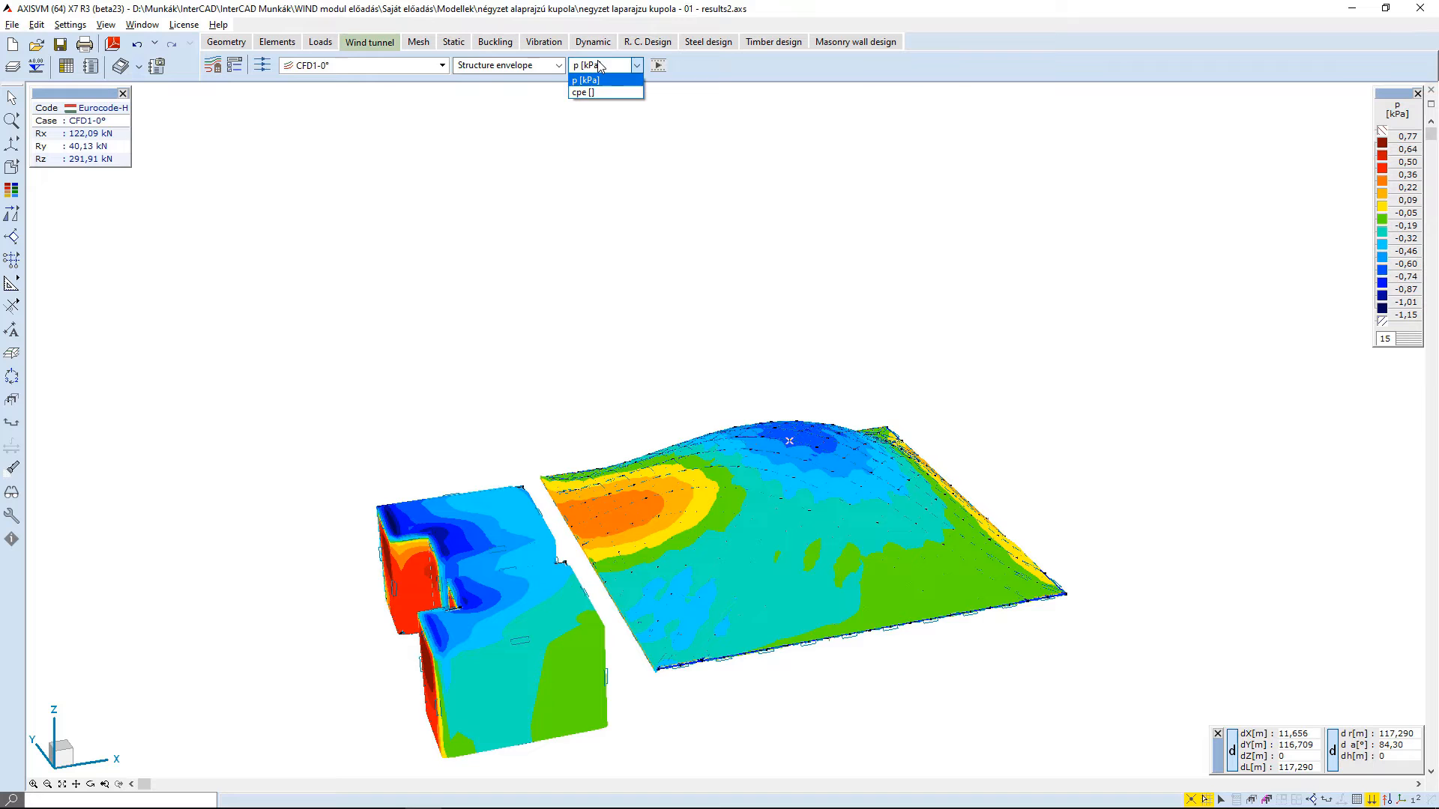
{"action": "left_click", "coordinate": [578, 93]}
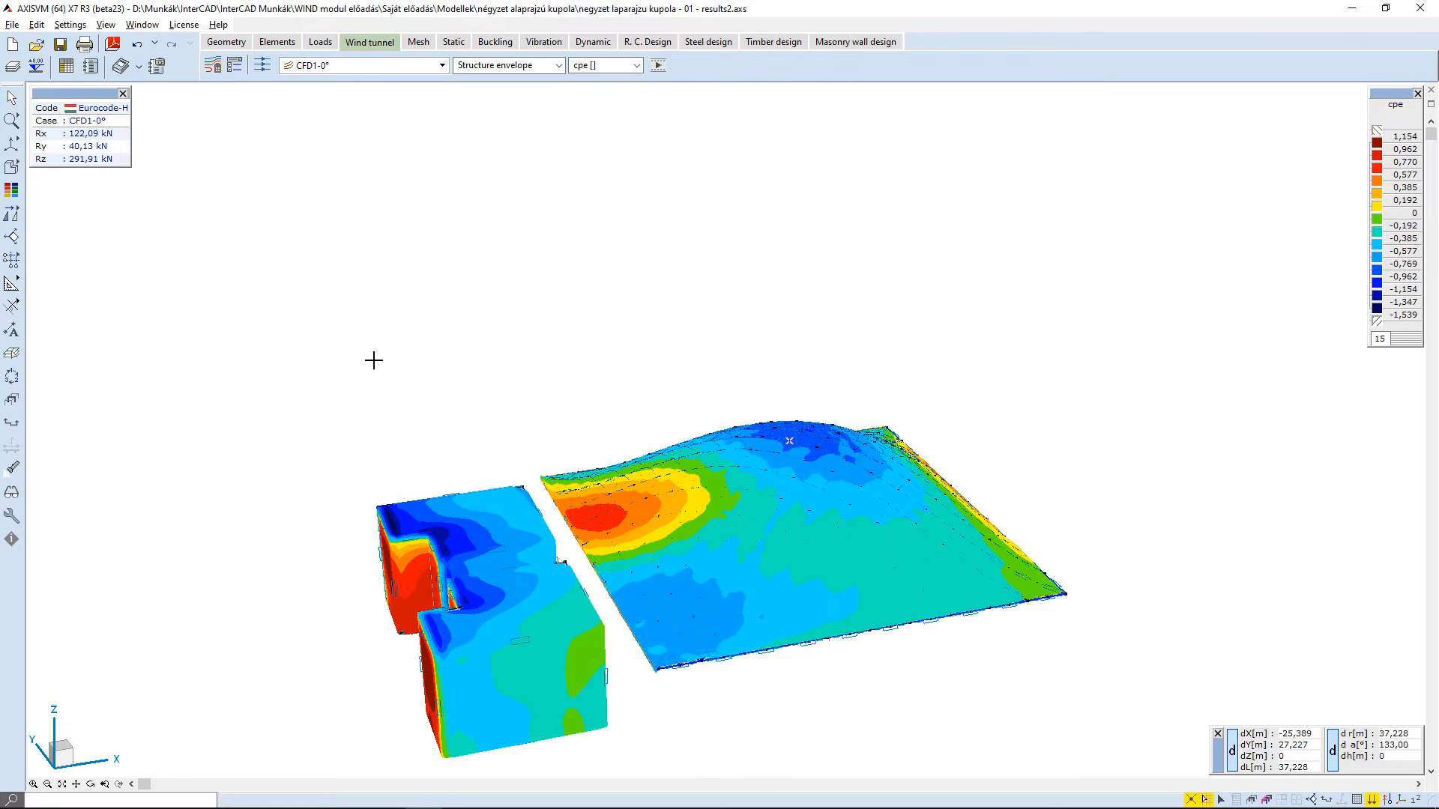
{"action": "left_click_drag", "start_coordinate": [377, 385], "coordinate": [446, 379]}
{"action": "scroll", "coordinate": [424, 402], "scroll_direction": "down", "scroll_amount": 4}
{"action": "middle_click_drag", "start_coordinate": [440, 356], "coordinate": [746, 384]}
- Display the pressure results on section planes, with only Plane 01 shown
{"action": "left_click", "coordinate": [525, 65]}
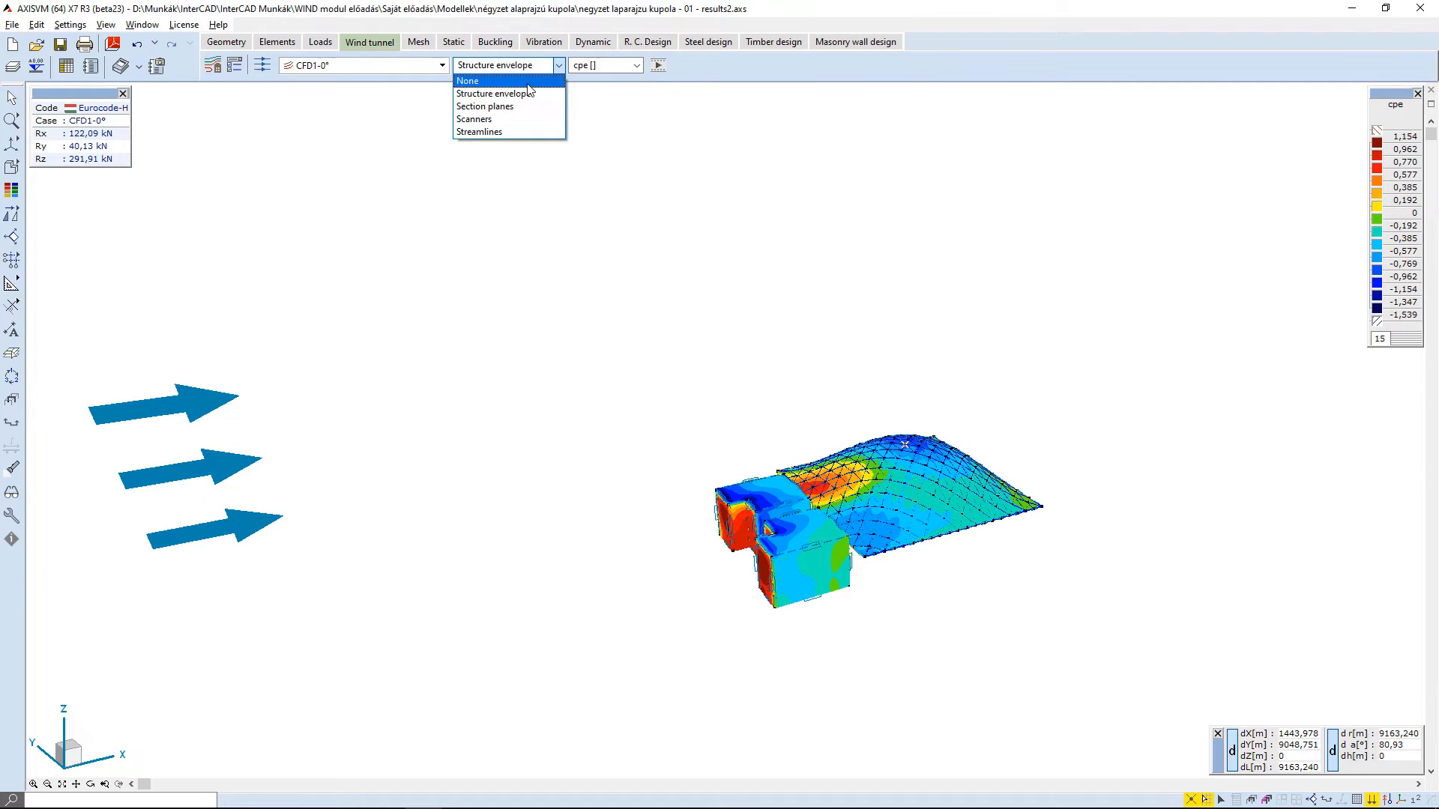
{"action": "left_click", "coordinate": [497, 115]}
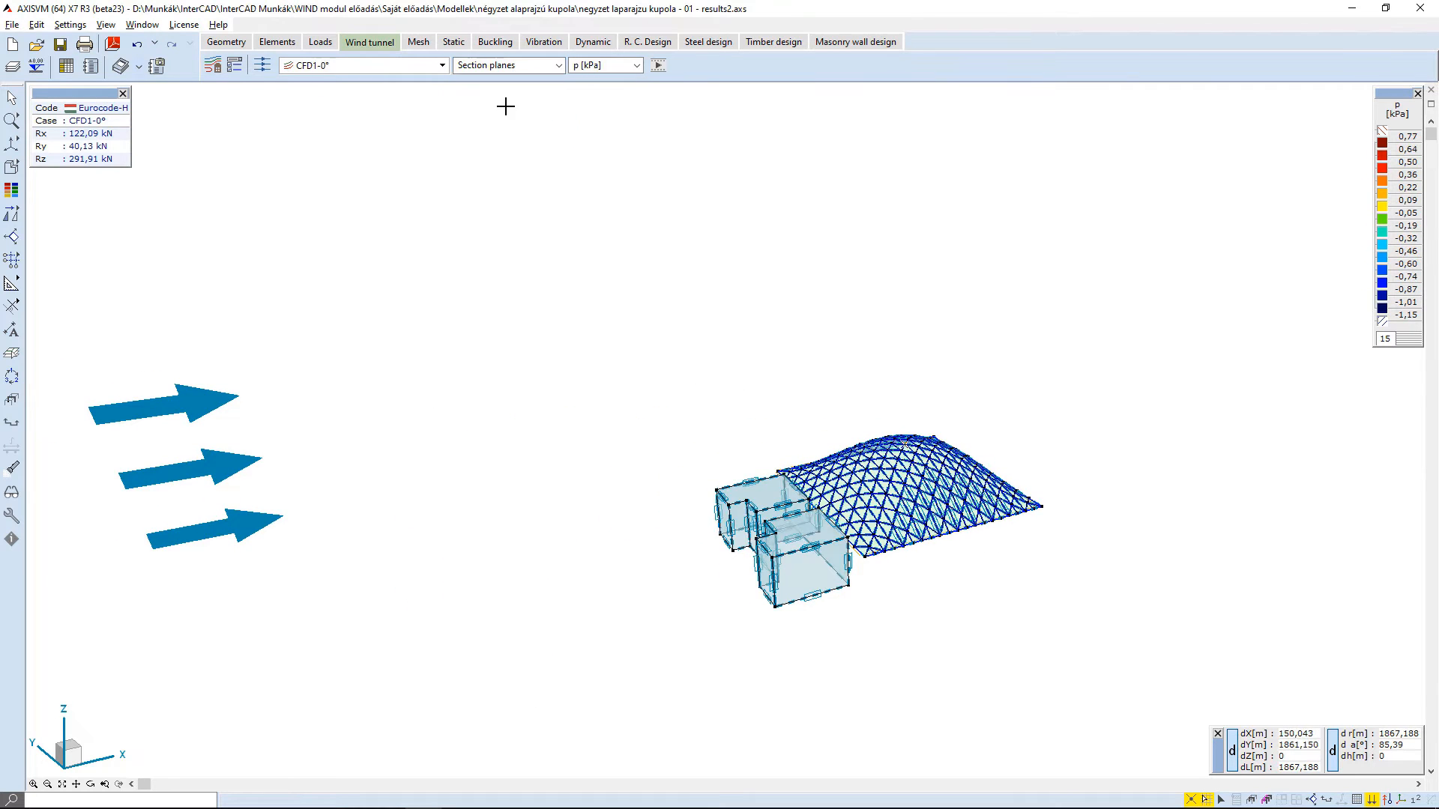
{"action": "left_click", "coordinate": [1328, 799]}
{"action": "left_click", "coordinate": [1323, 754]}
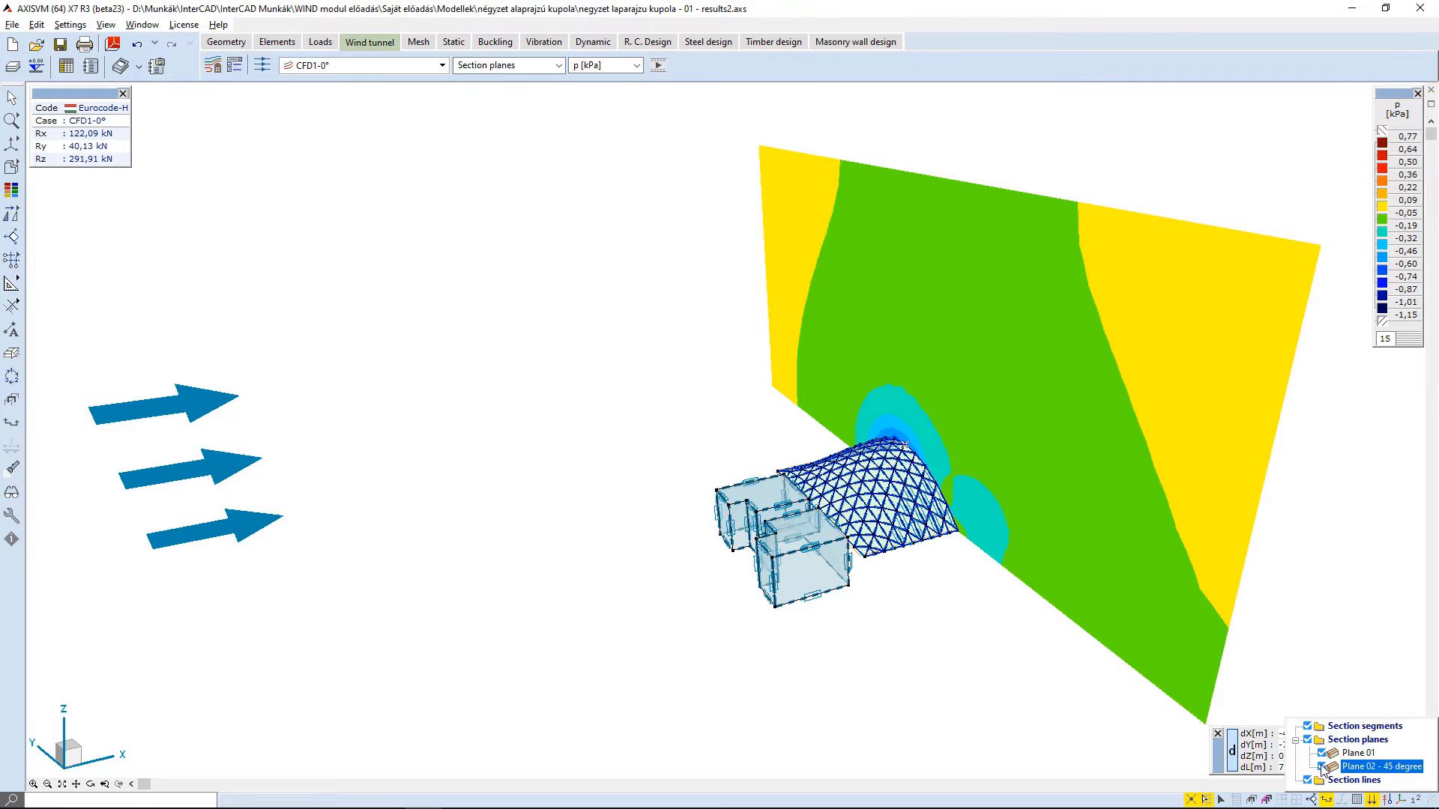
{"action": "left_click", "coordinate": [1323, 767]}
{"action": "left_click", "coordinate": [1323, 754]}
{"action": "middle_click_drag", "start_coordinate": [1028, 548], "coordinate": [917, 536]}
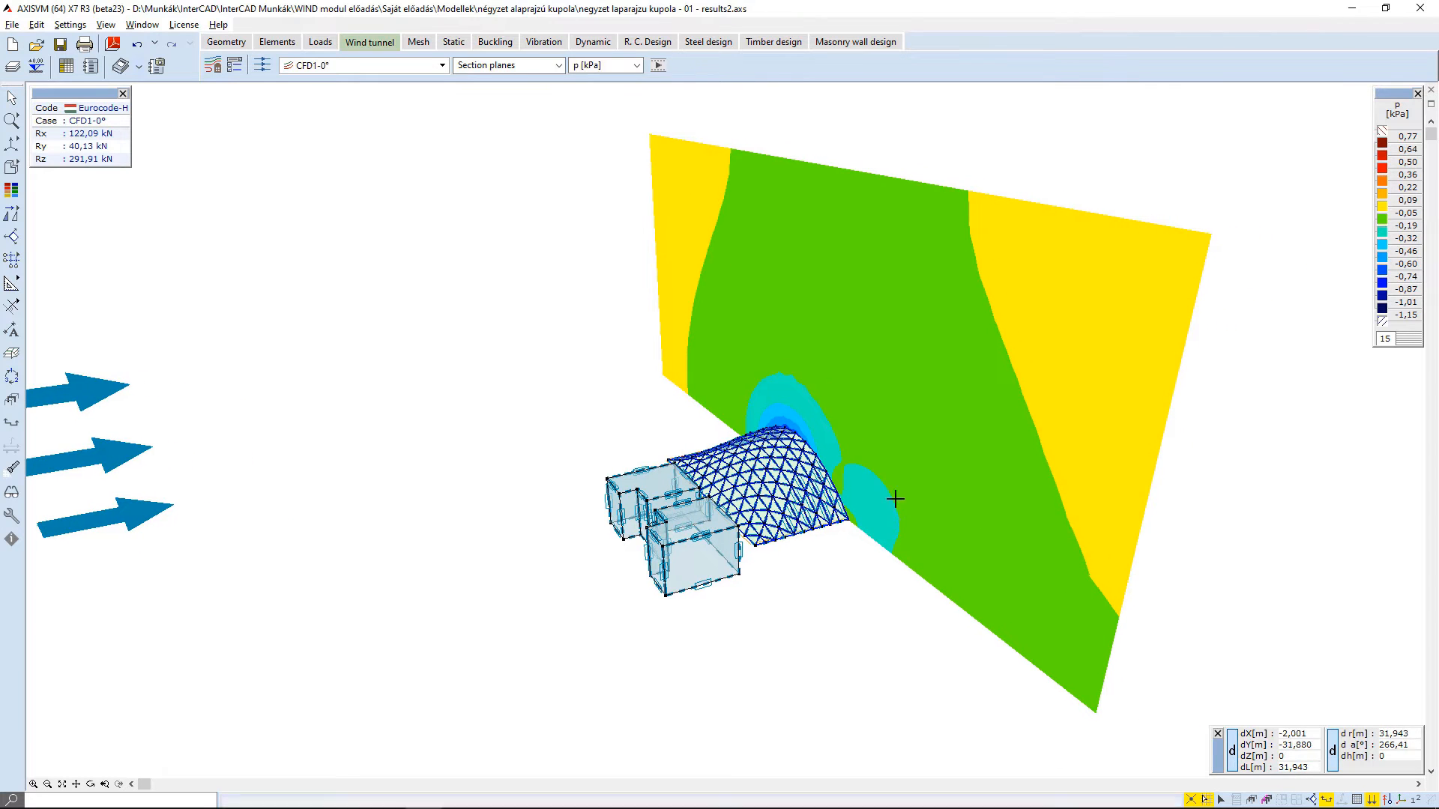
- View the velocity component vx on Plane 01, then the resultant velocity vr
{"action": "left_click", "coordinate": [599, 69]}
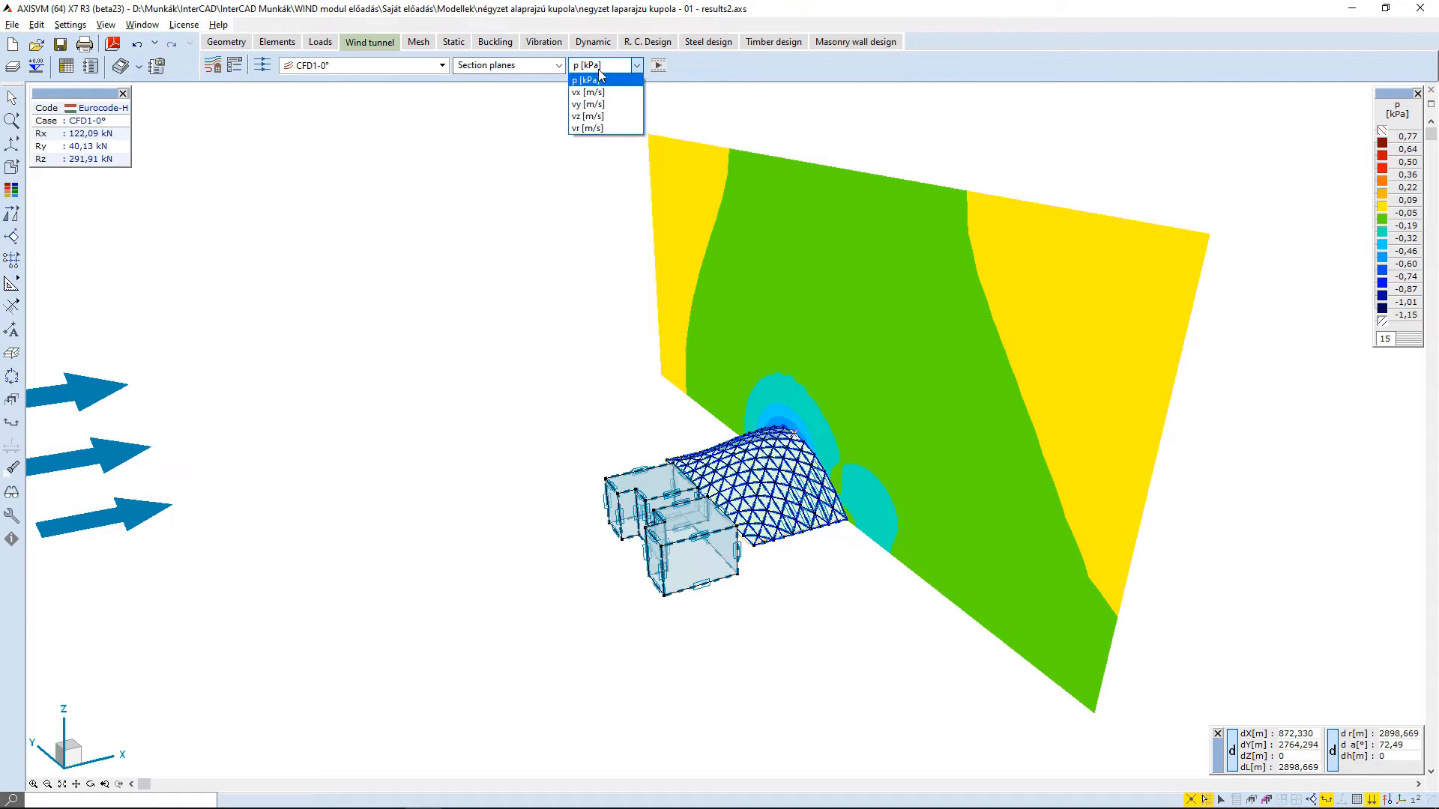
{"action": "left_click", "coordinate": [588, 92]}
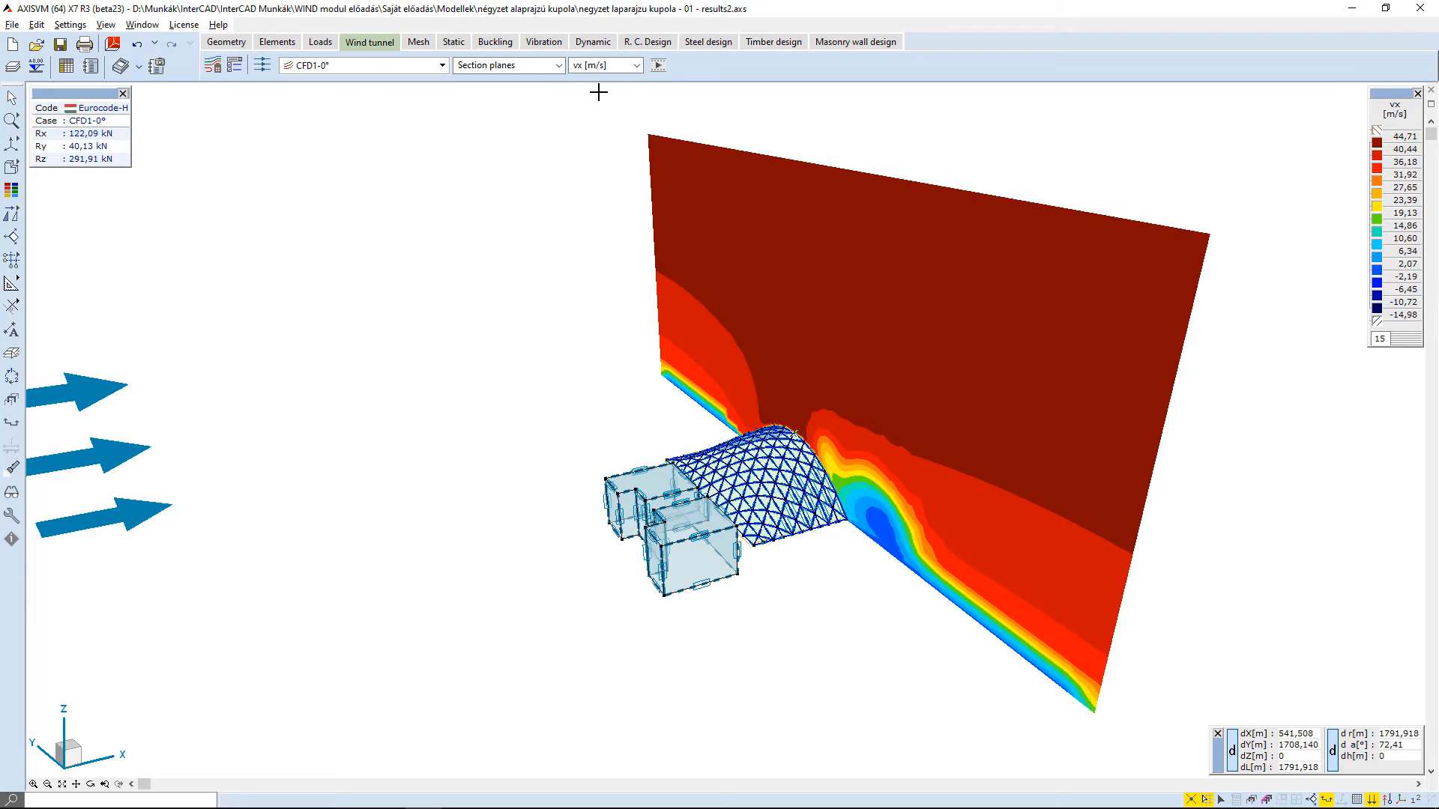
{"action": "left_click", "coordinate": [596, 68]}
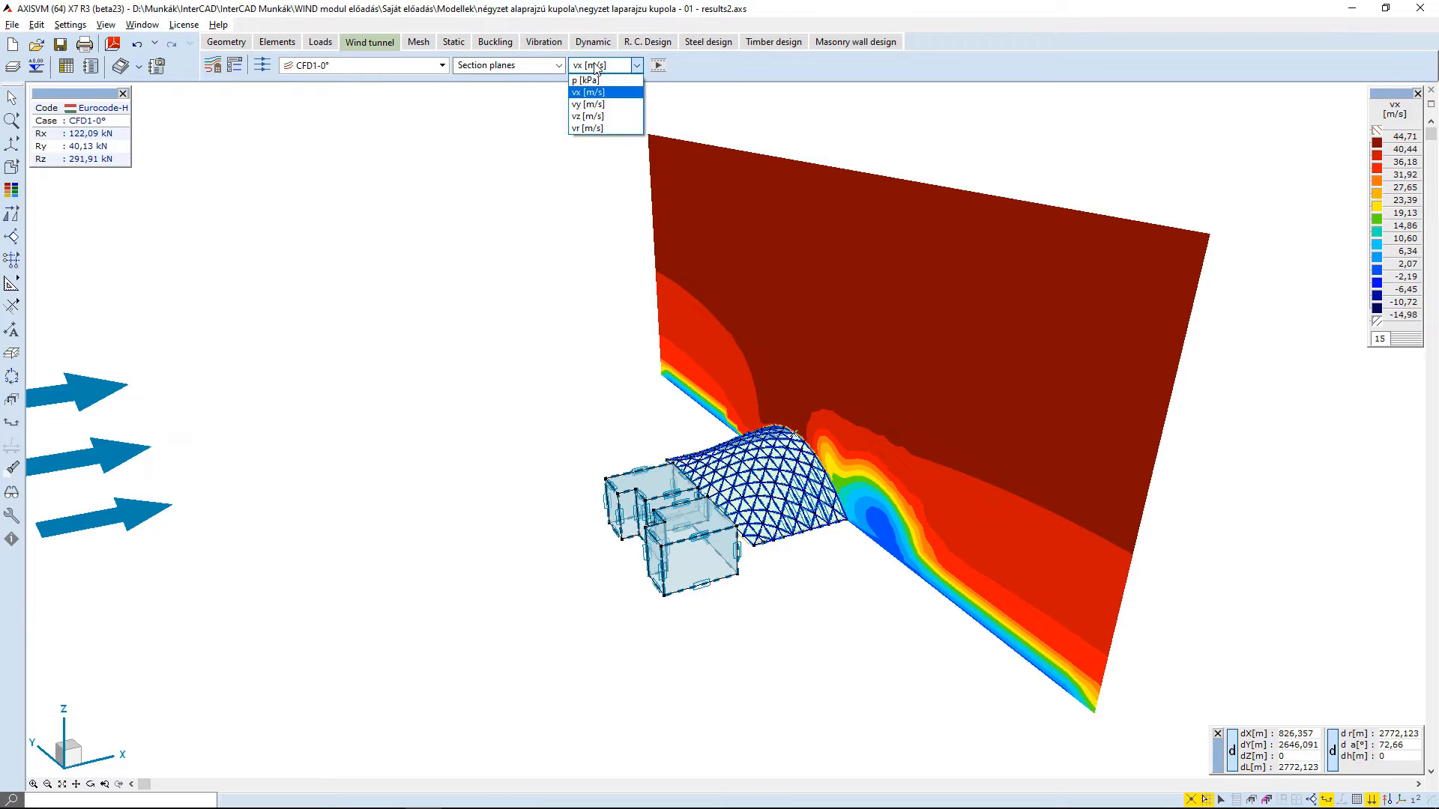
{"action": "left_click", "coordinate": [587, 128]}
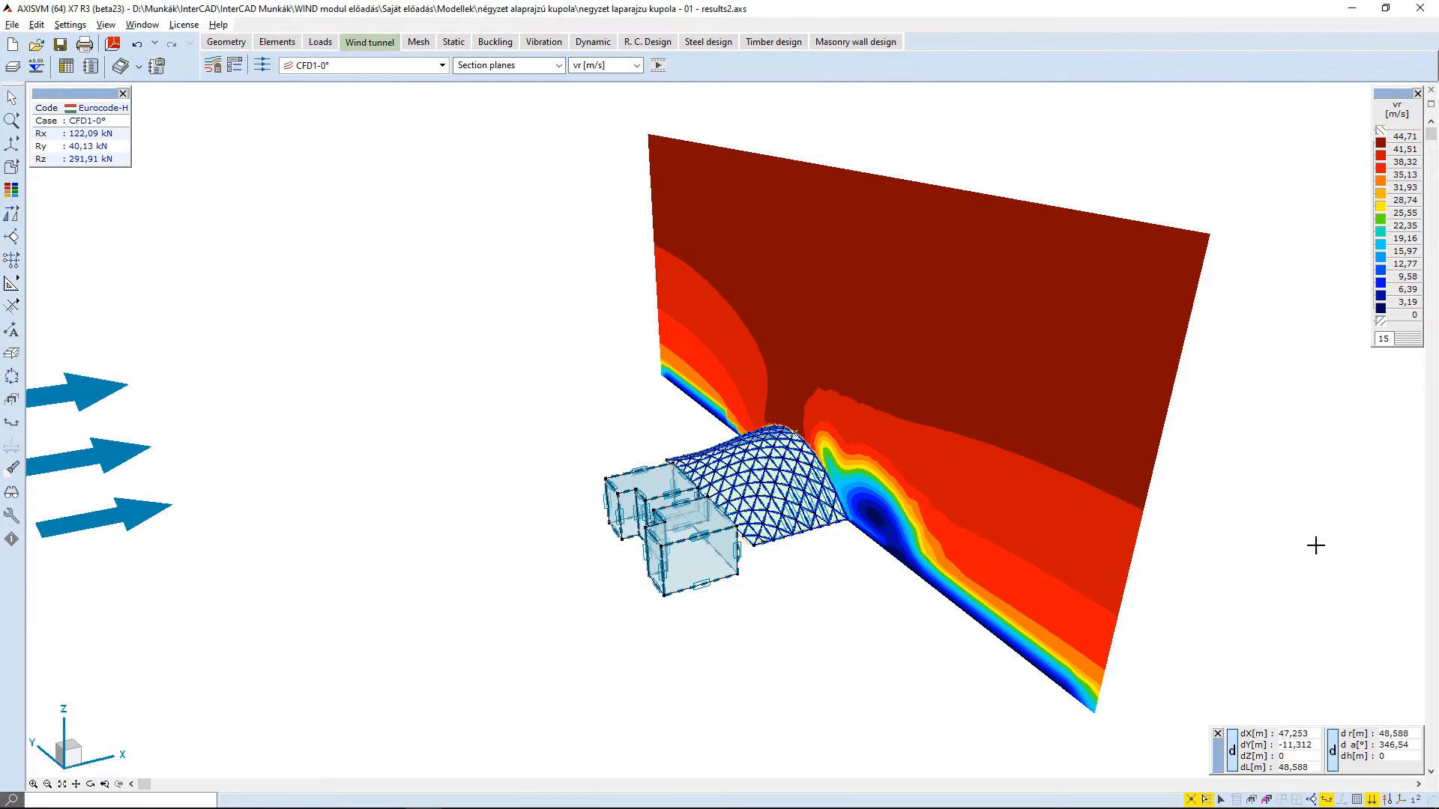
- Show Plane 02 - 45 degree as well and examine the vr distribution on both section planes from different sides
{"action": "left_click", "coordinate": [1326, 799]}
{"action": "left_click", "coordinate": [1323, 767]}
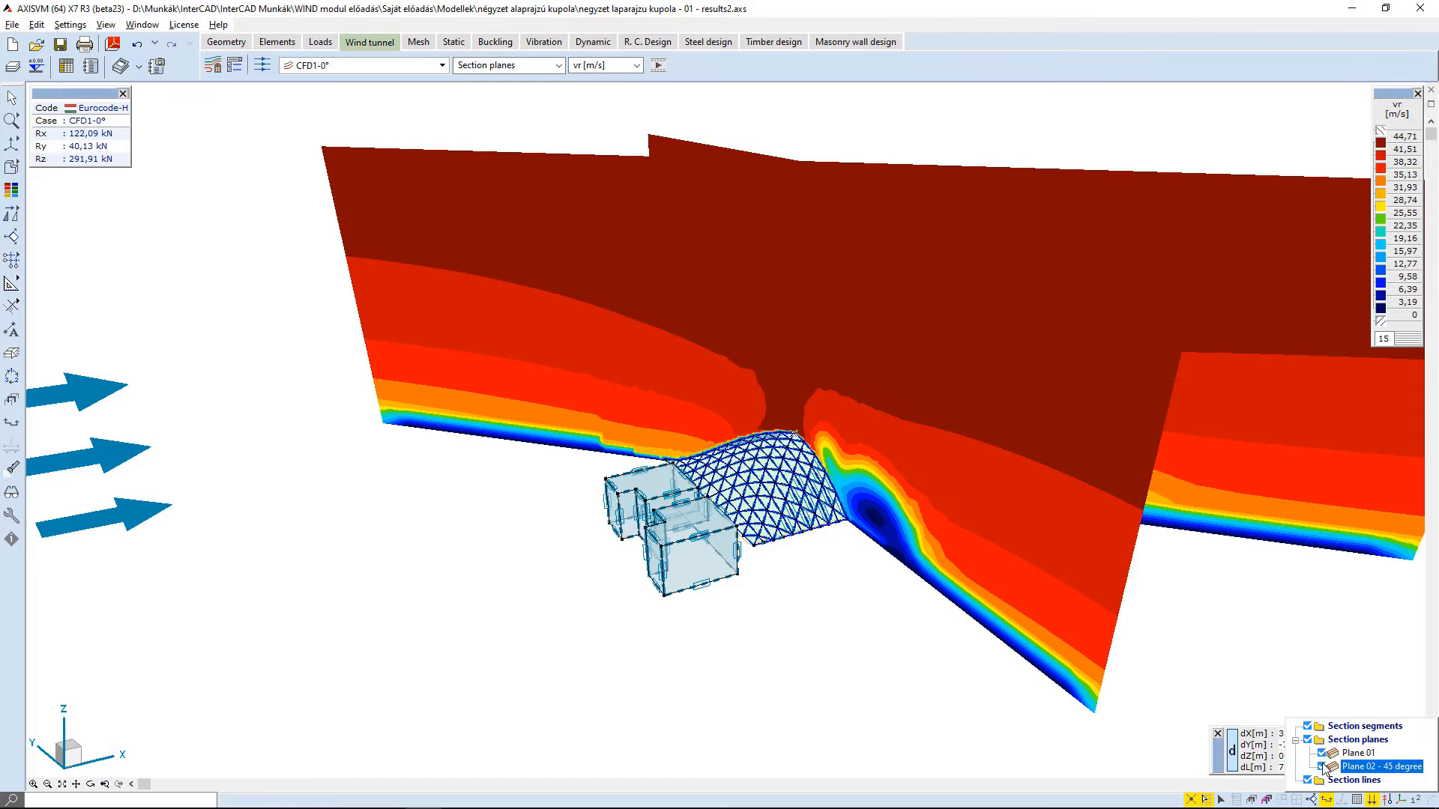
{"action": "left_click", "coordinate": [544, 457]}
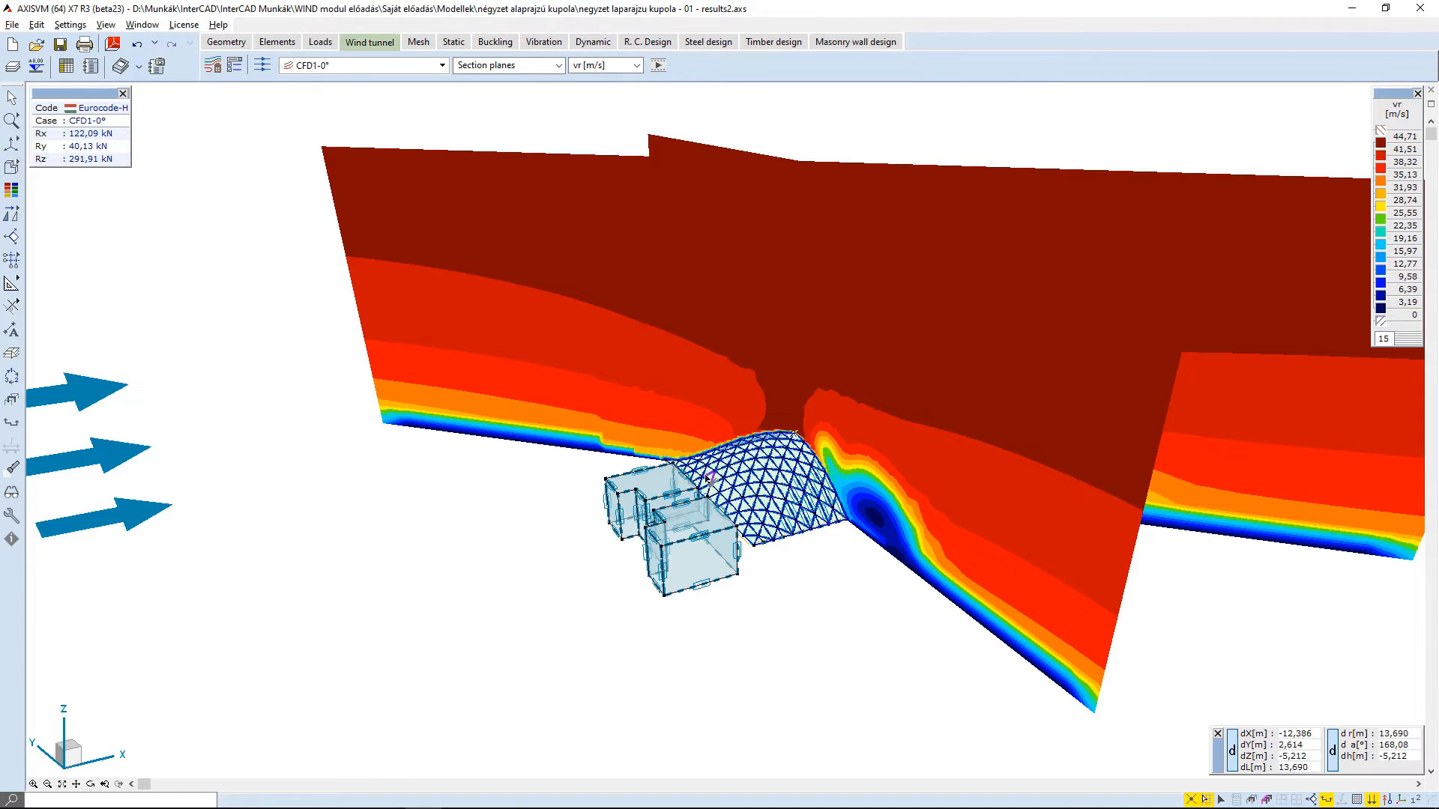
{"action": "middle_click_drag", "start_coordinate": [454, 462], "coordinate": [986, 450], "text": "alt"}
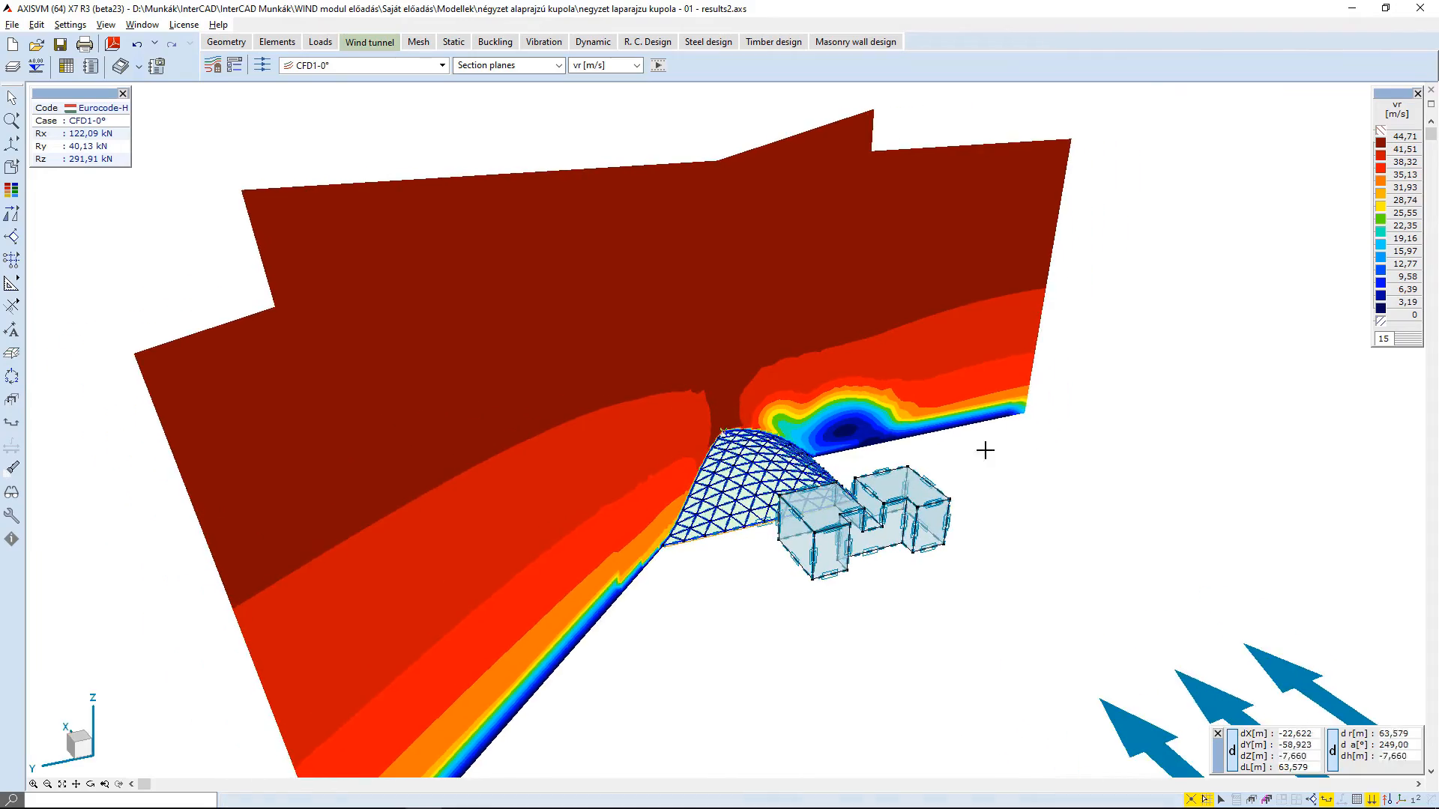
{"action": "middle_click_drag", "start_coordinate": [272, 450], "coordinate": [425, 492], "text": "alt"}
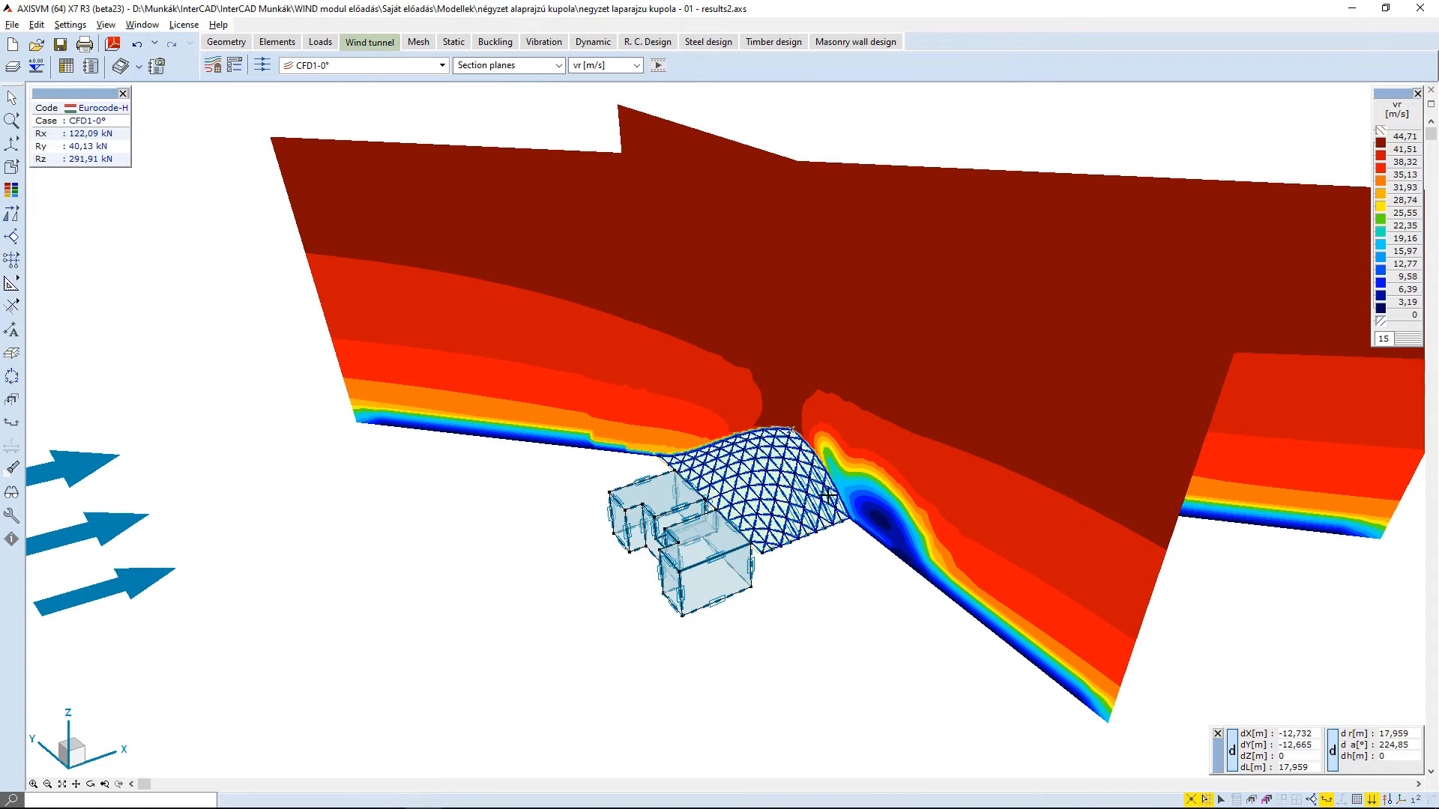
{"action": "scroll", "coordinate": [843, 505], "scroll_direction": "down", "scroll_amount": 1}
{"action": "middle_click_drag", "start_coordinate": [799, 548], "coordinate": [808, 526]}
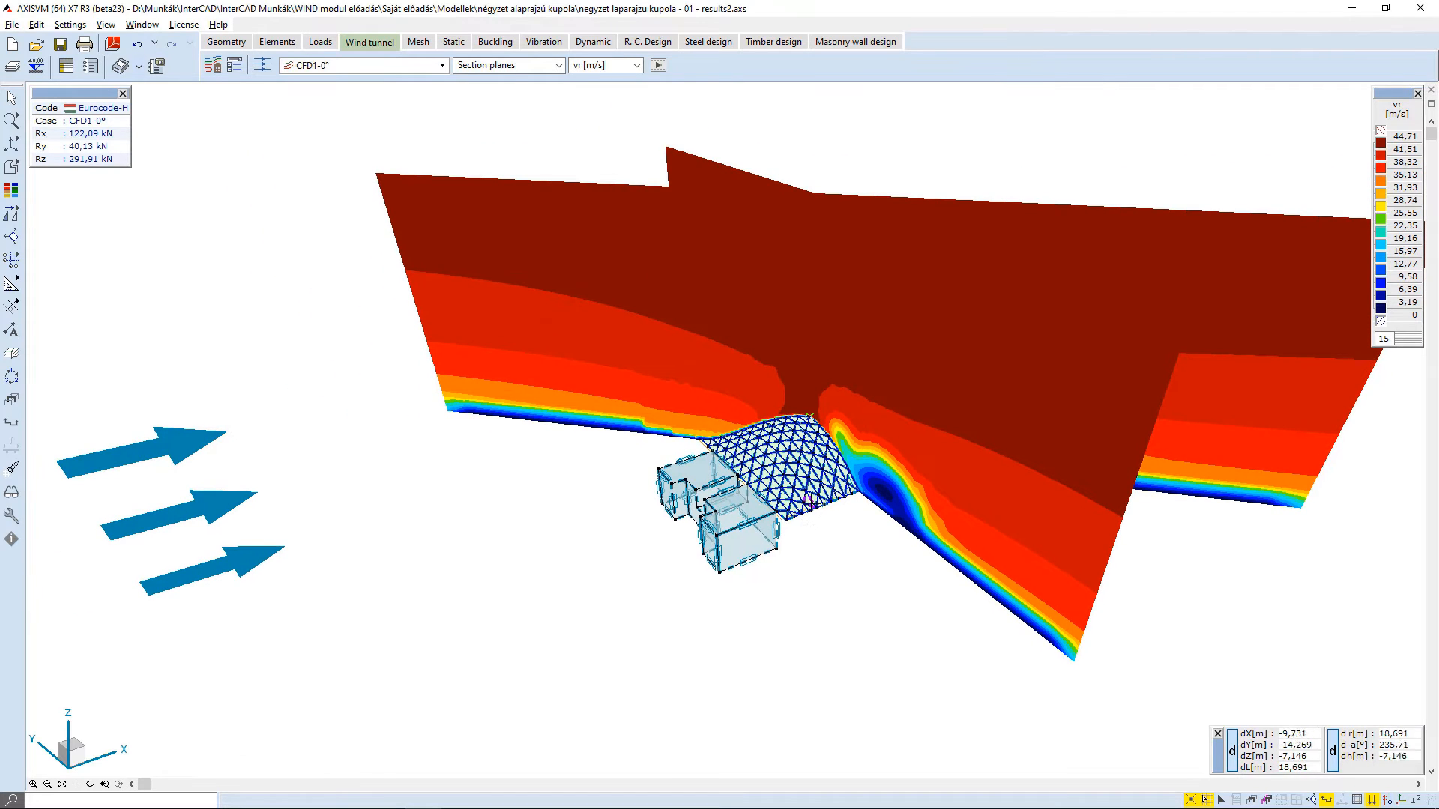
- Display the results with scanners and move the y scanner plane through the model to about 56.3 m
{"action": "left_click", "coordinate": [517, 70]}
{"action": "left_click", "coordinate": [517, 66]}
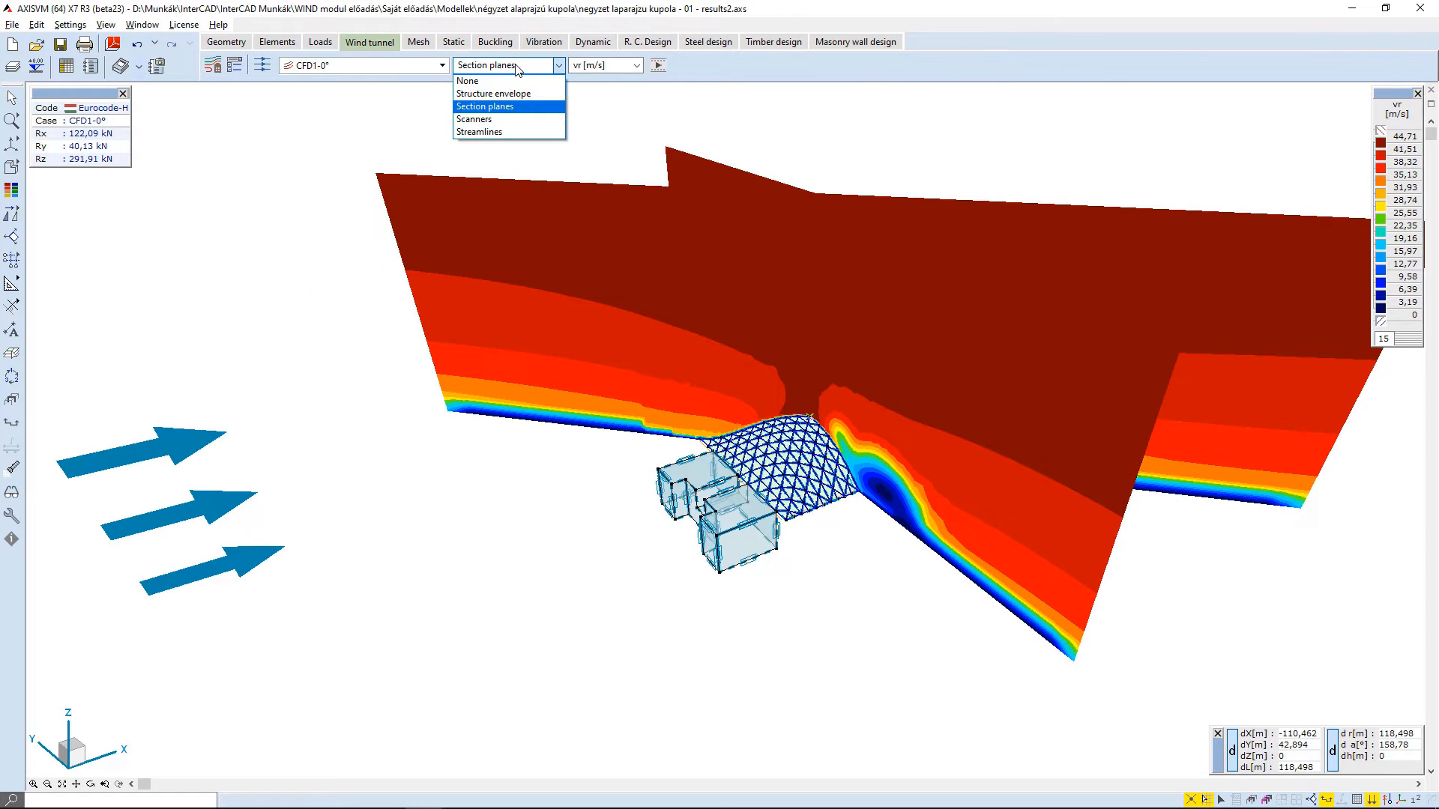
{"action": "left_click", "coordinate": [487, 116]}
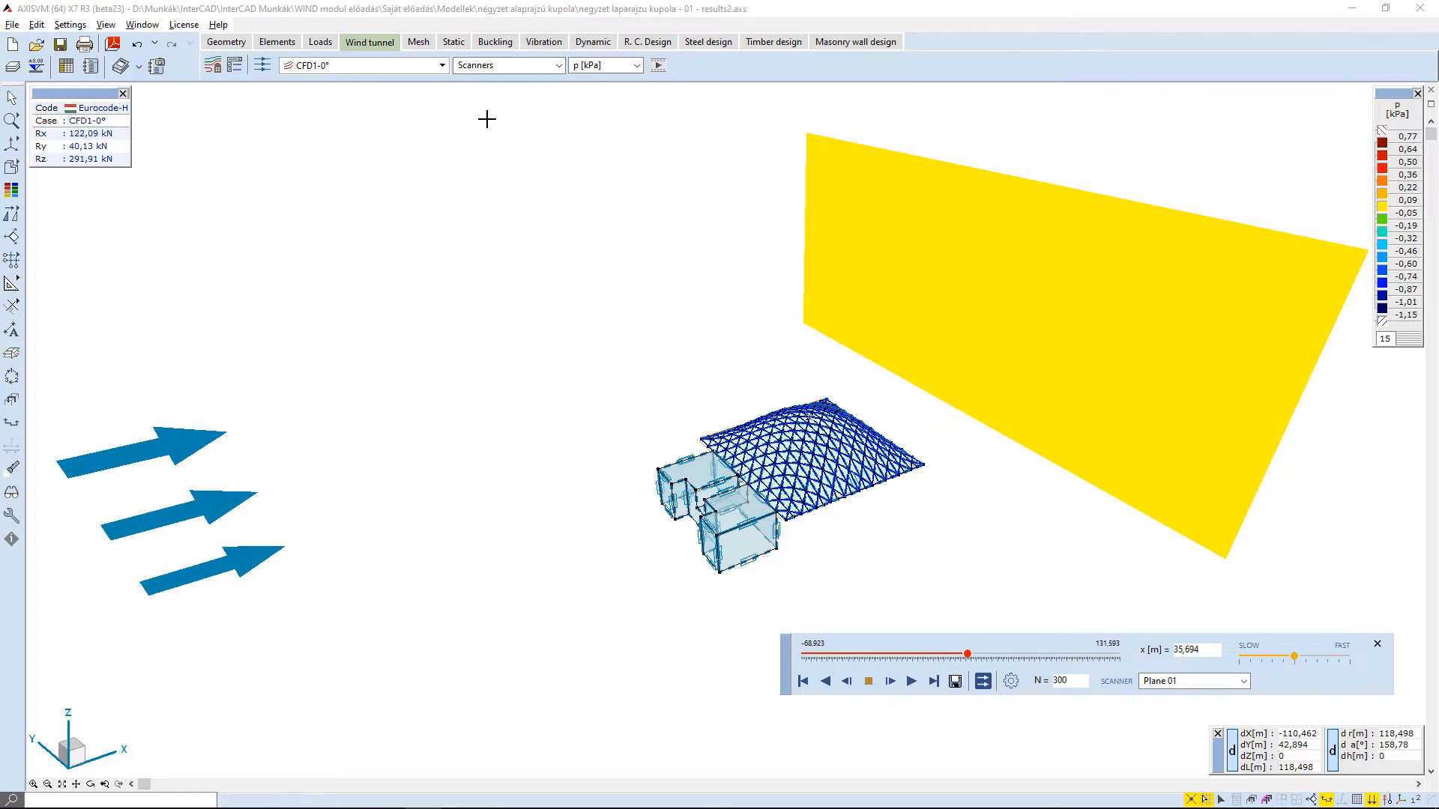
{"action": "left_click", "coordinate": [1160, 686]}
{"action": "left_click", "coordinate": [1153, 727]}
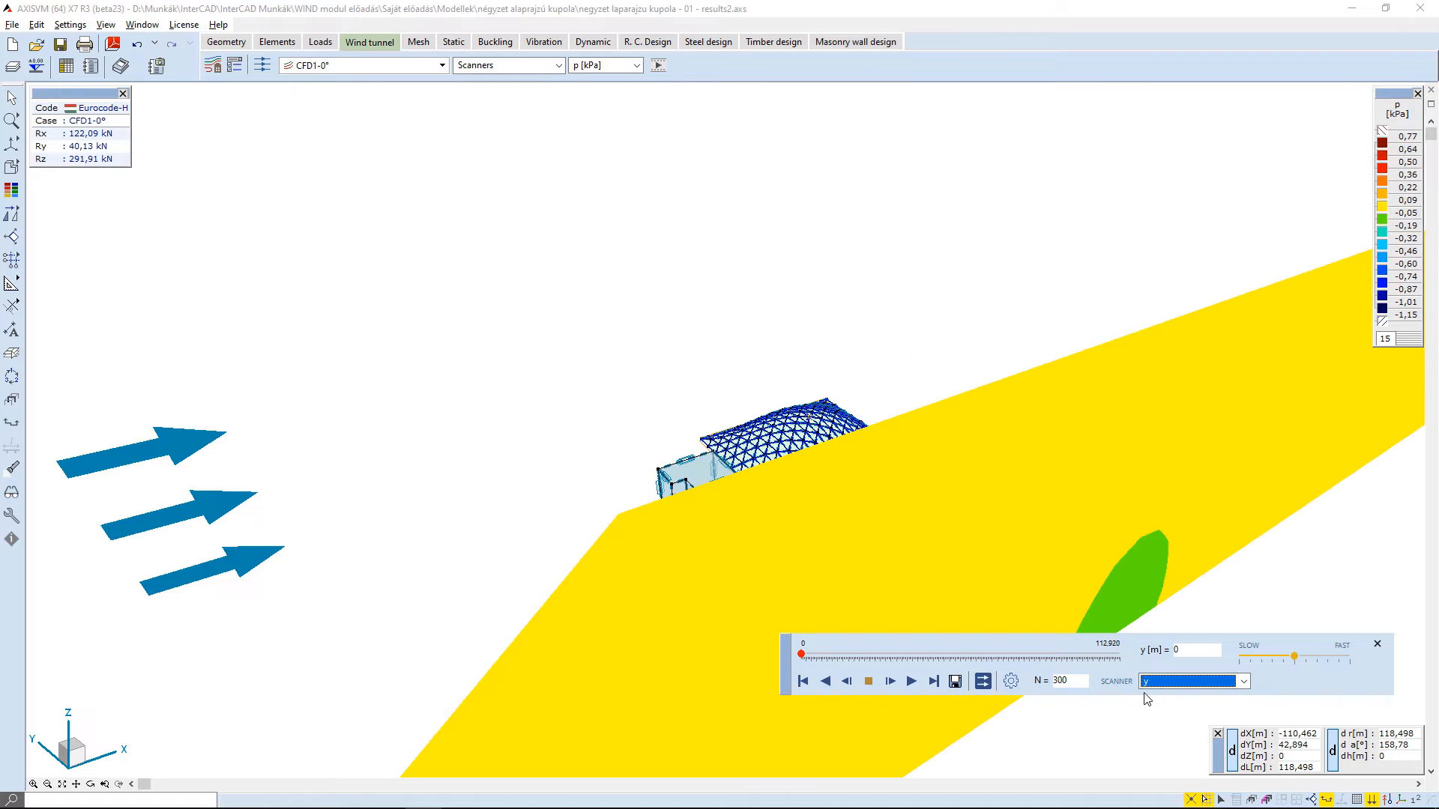
{"action": "left_click_drag", "start_coordinate": [802, 656], "coordinate": [960, 642]}
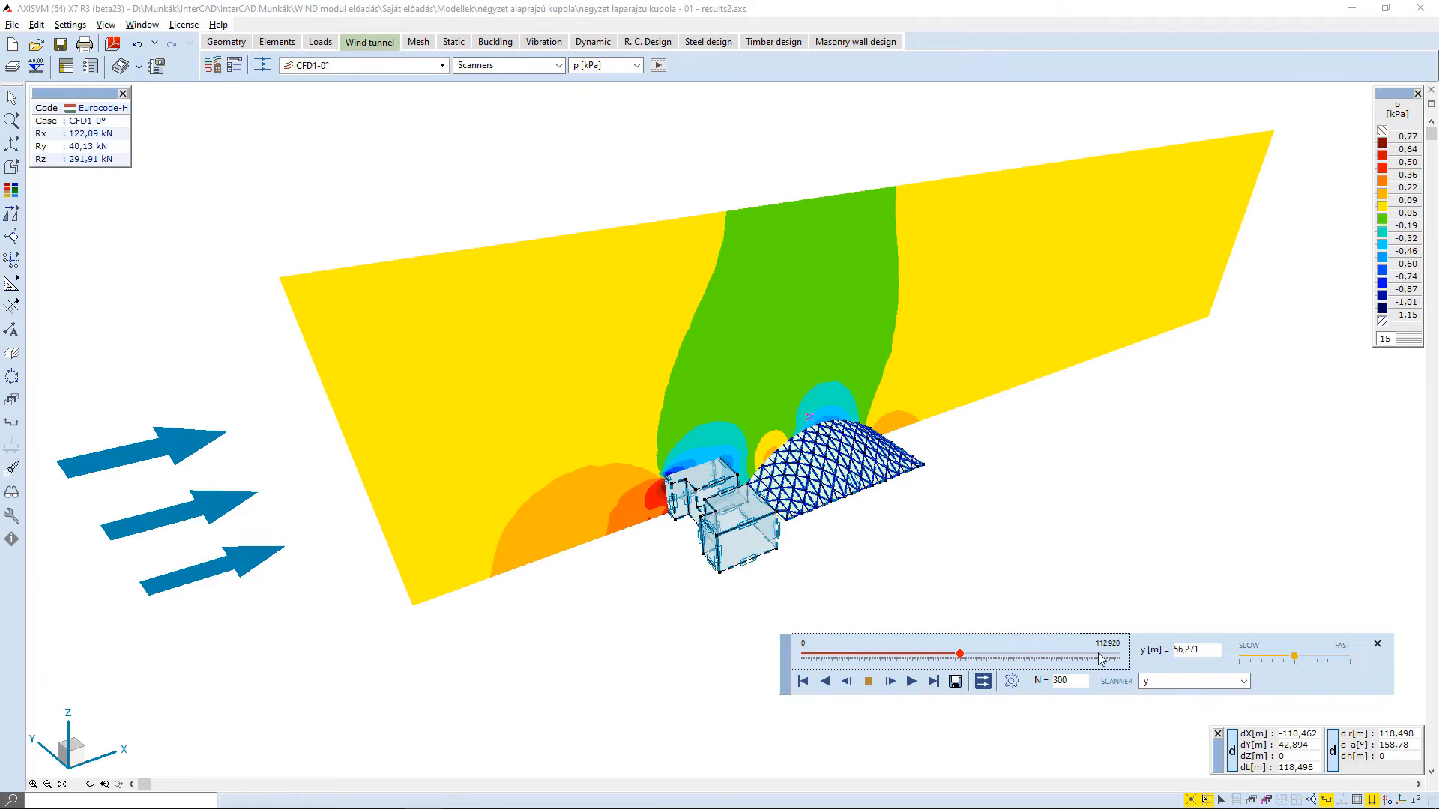
- Scan the pressure results along Plane 02 - 45 degree, moving the plane to about x = -14.9 m
{"action": "left_click", "coordinate": [1187, 681]}
{"action": "left_click", "coordinate": [1173, 709]}
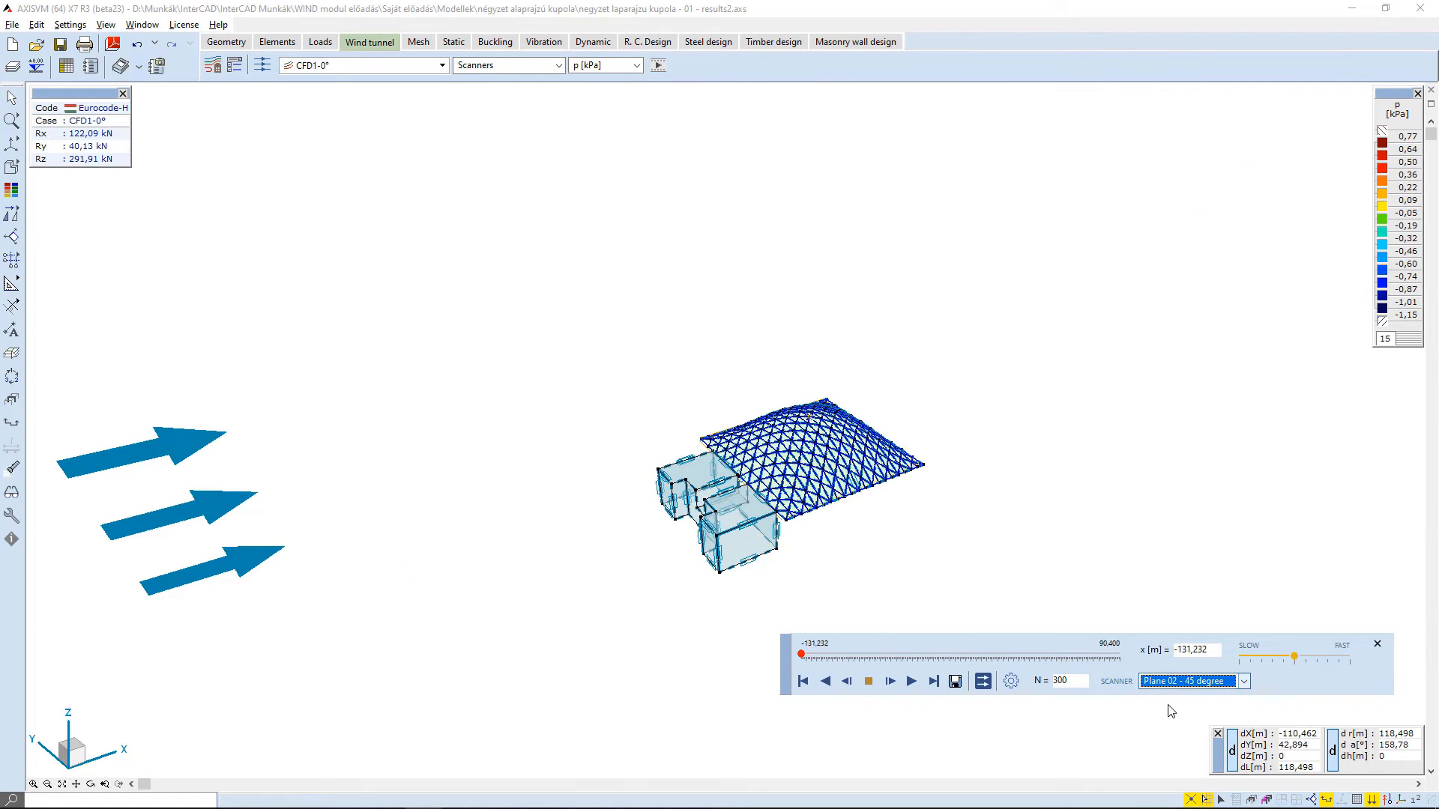
{"action": "left_click_drag", "start_coordinate": [801, 658], "coordinate": [969, 659]}
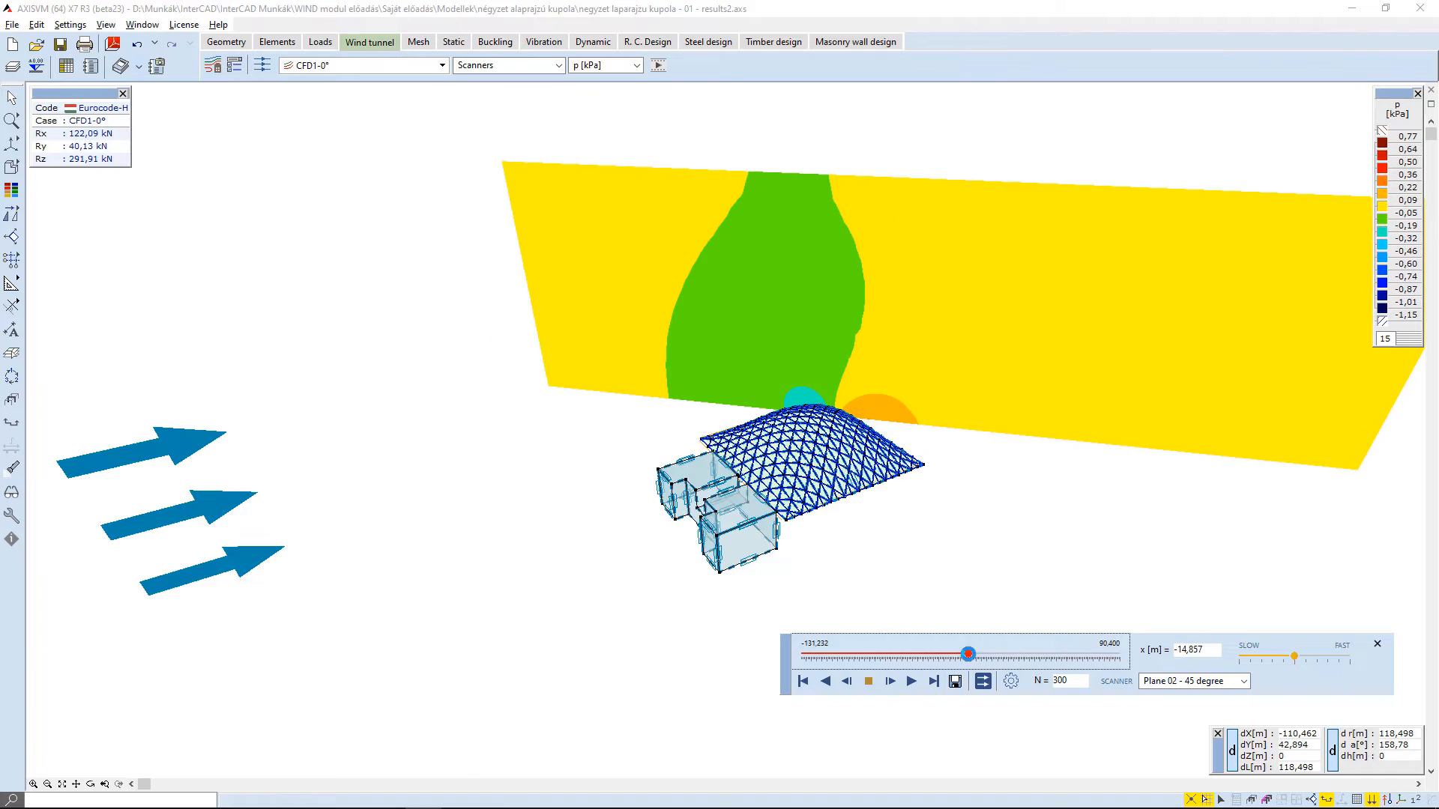
- Display the wind velocity results as streamlines and open the streamline seed definition
{"action": "left_click", "coordinate": [525, 65]}
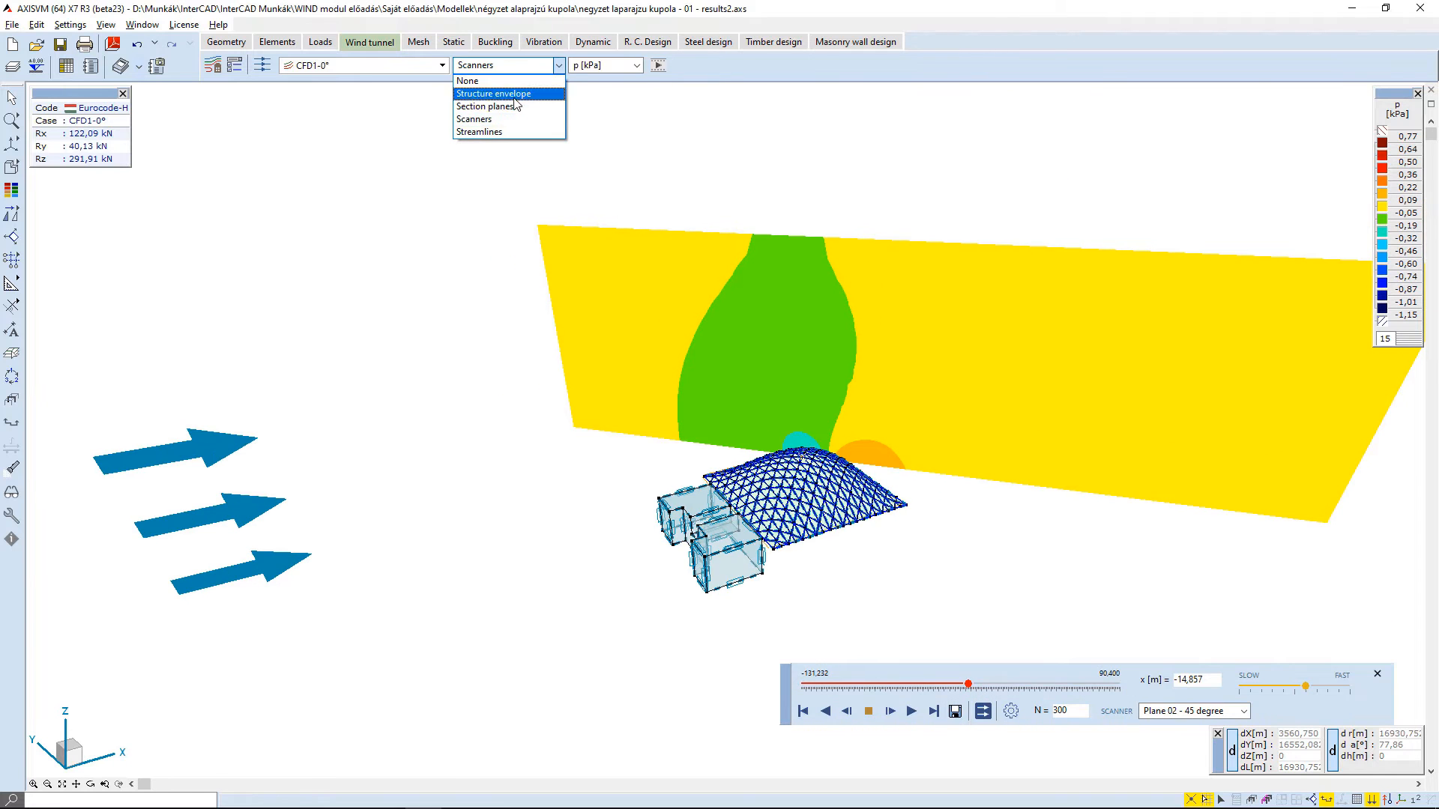
{"action": "left_click", "coordinate": [484, 137]}
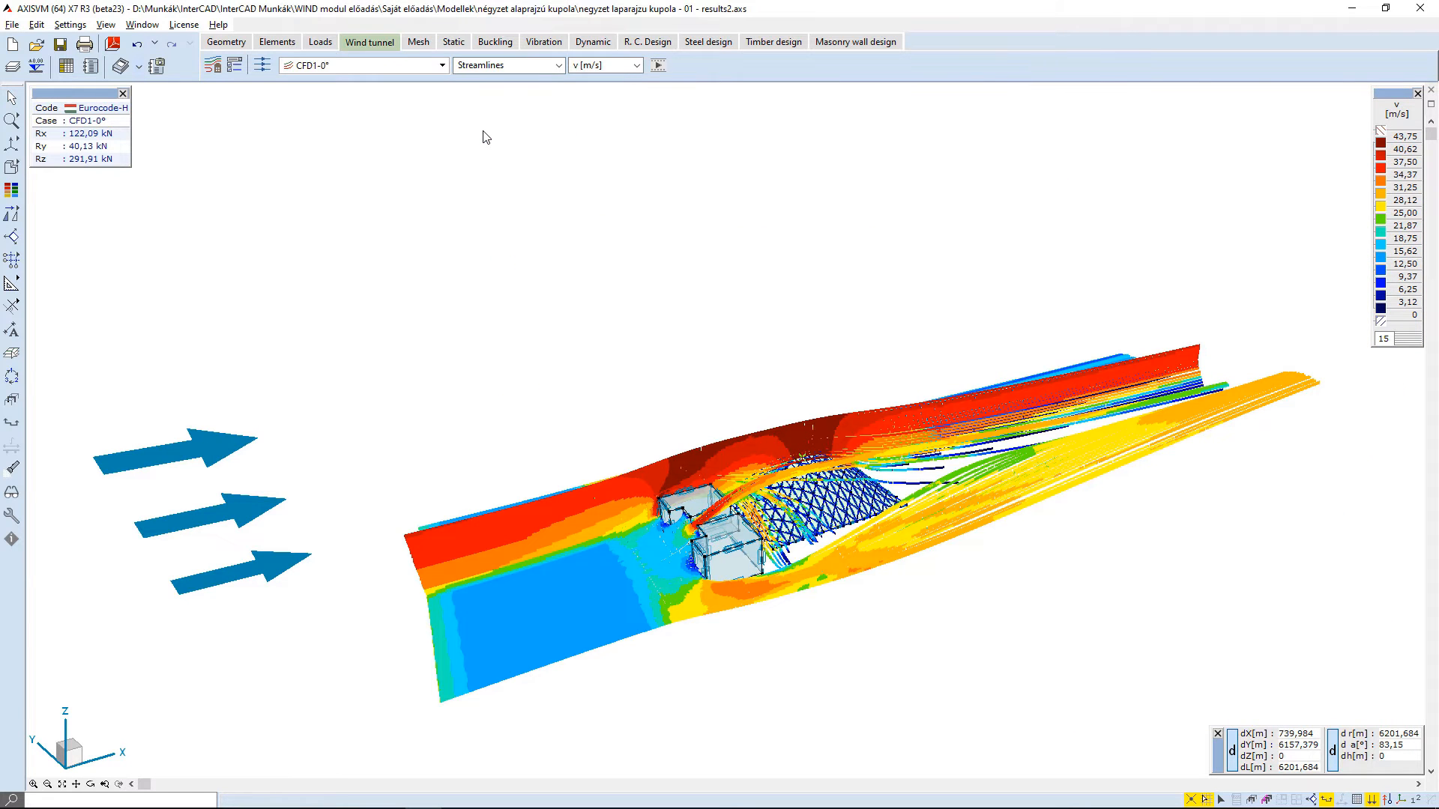
{"action": "left_click", "coordinate": [262, 67]}
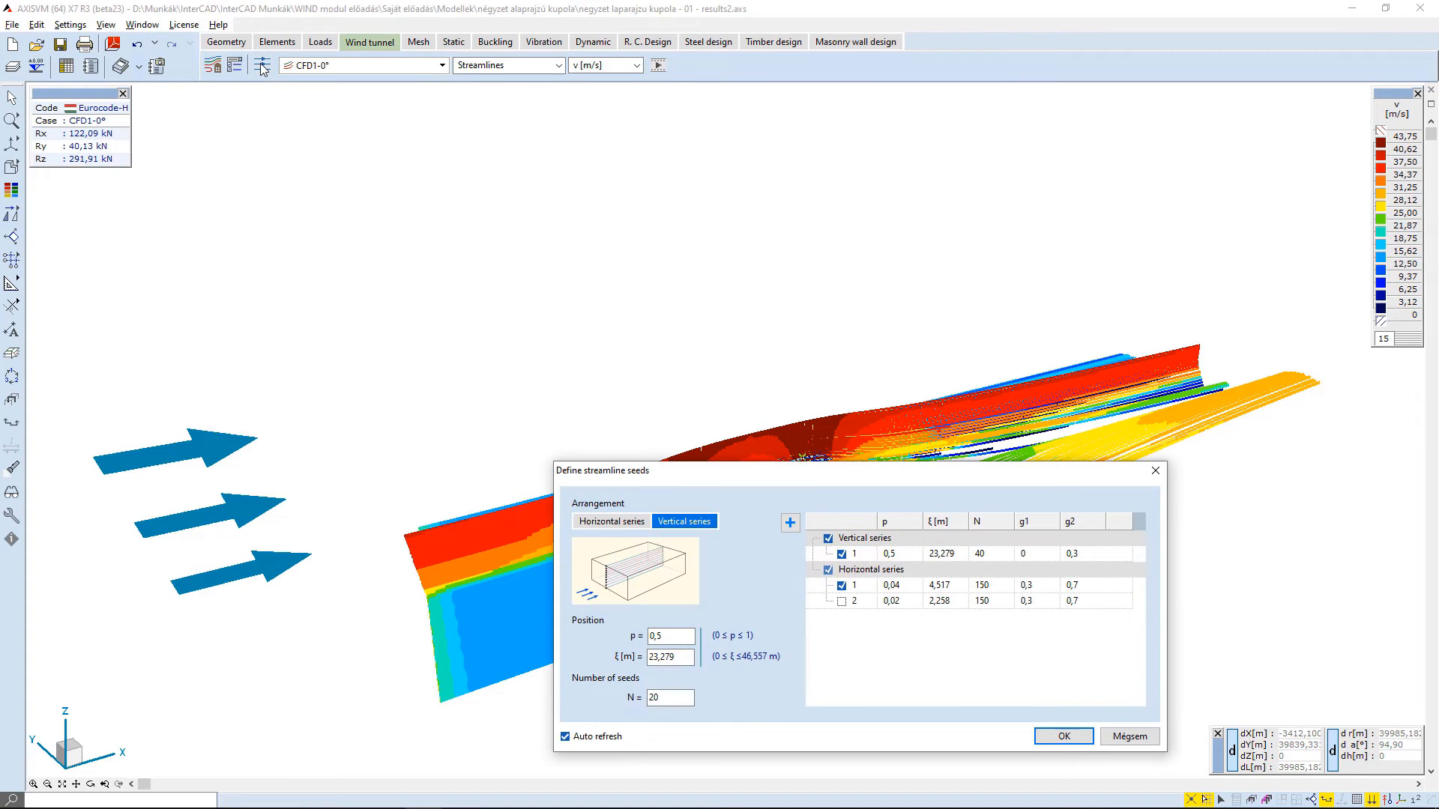
{"action": "left_click_drag", "start_coordinate": [599, 469], "coordinate": [285, 118]}
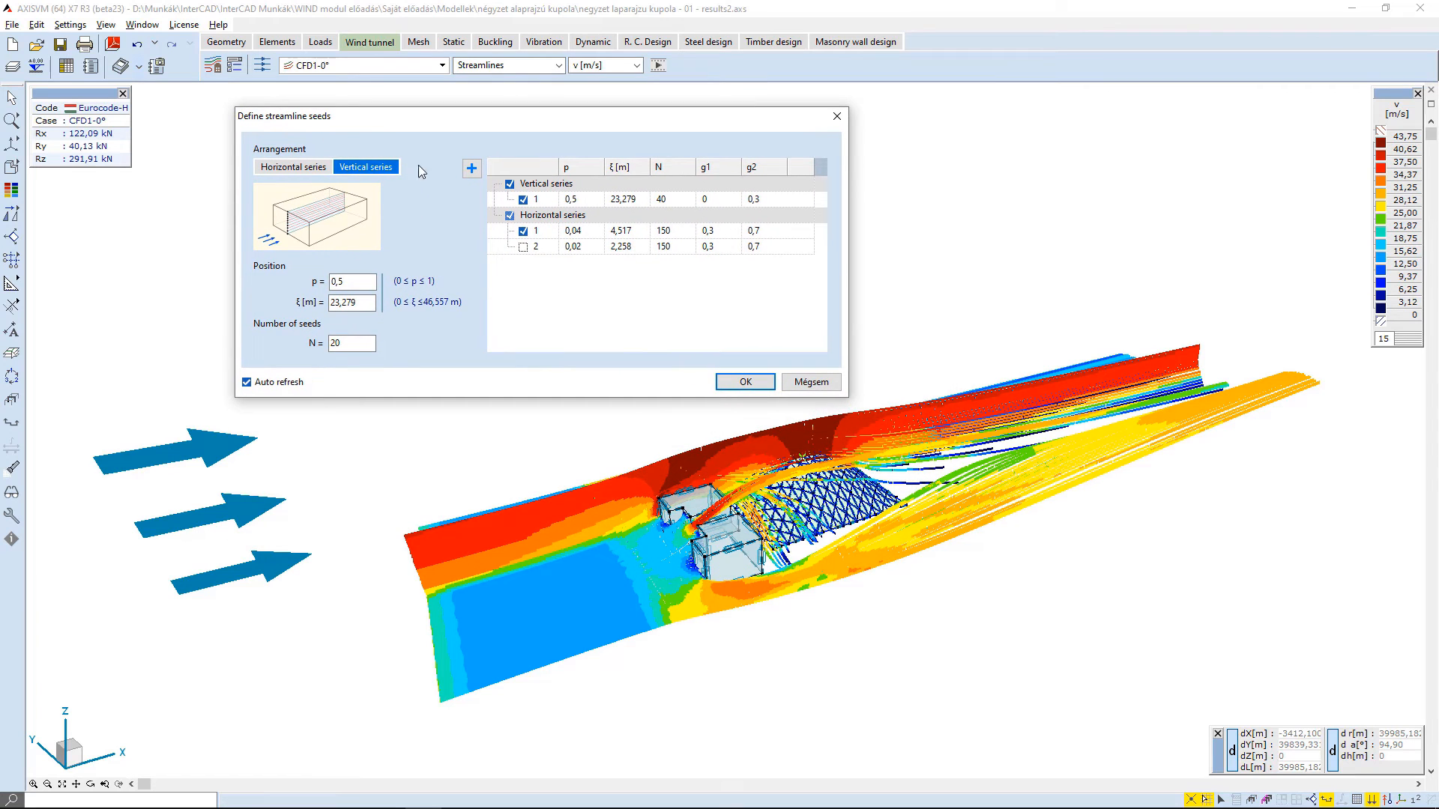
- Compare the streamlines of the vertical and the first horizontal seed series by hiding both, restoring each in turn and accepting the seeds
{"action": "left_click", "coordinate": [524, 200]}
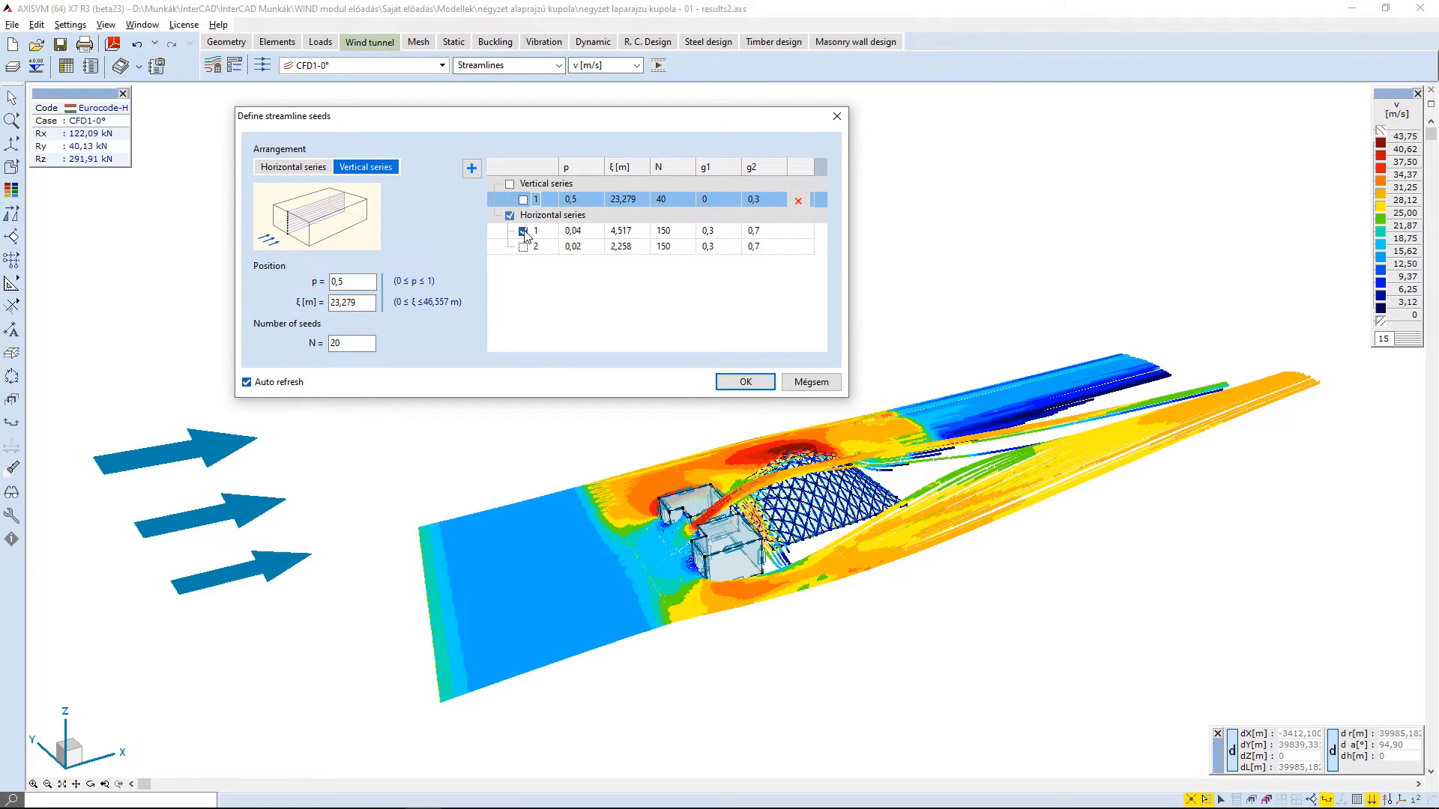
{"action": "left_click", "coordinate": [523, 231]}
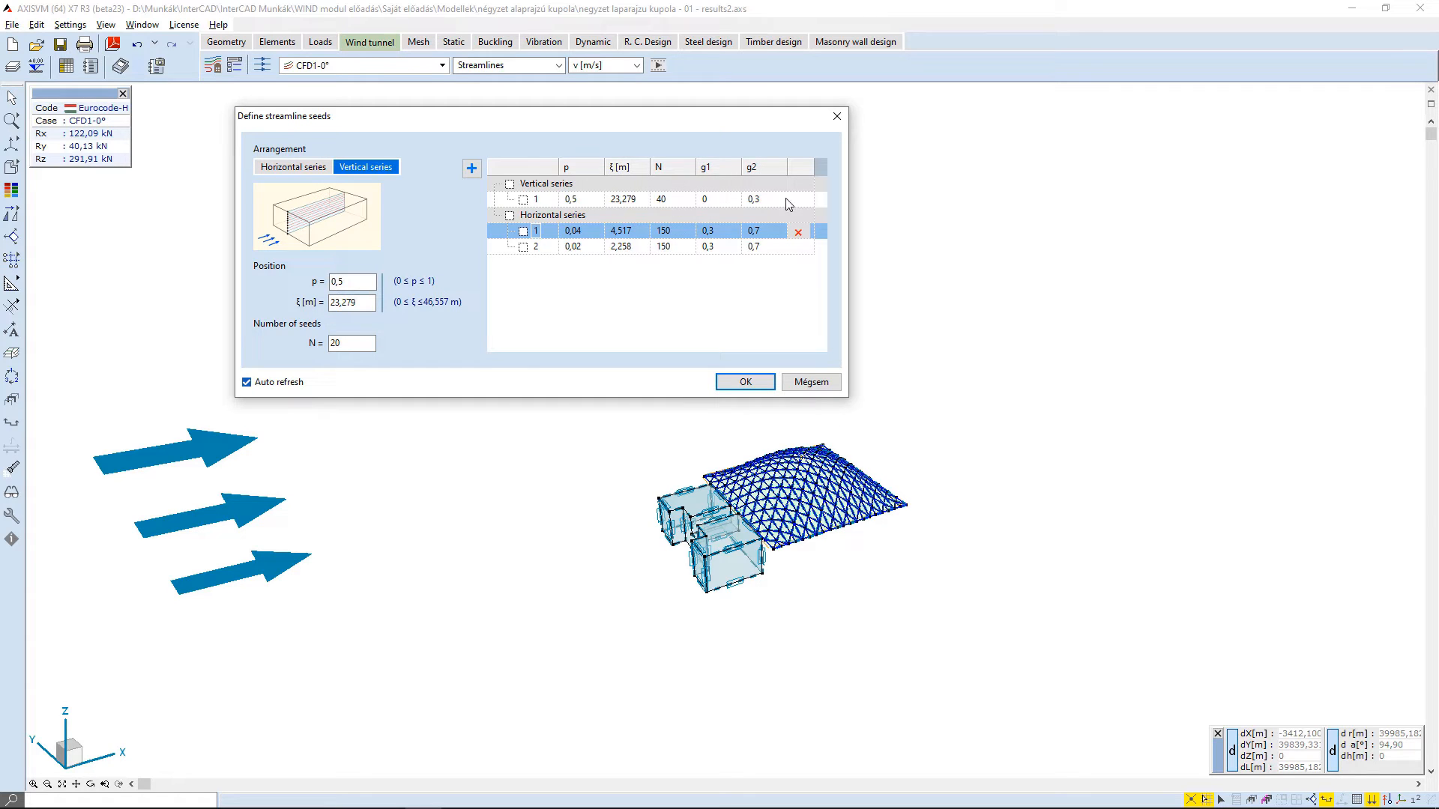
{"action": "left_click", "coordinate": [523, 200]}
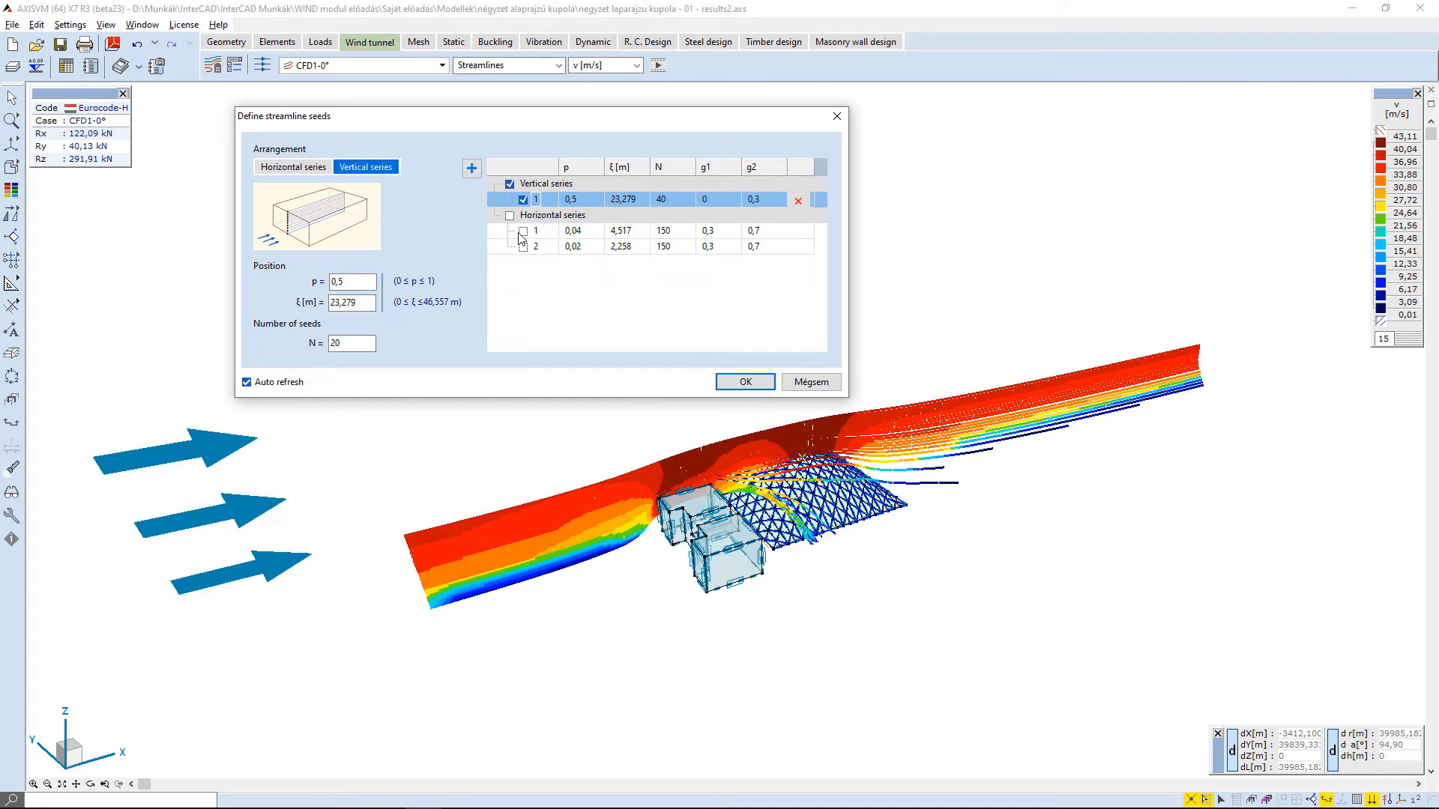
{"action": "left_click", "coordinate": [523, 232]}
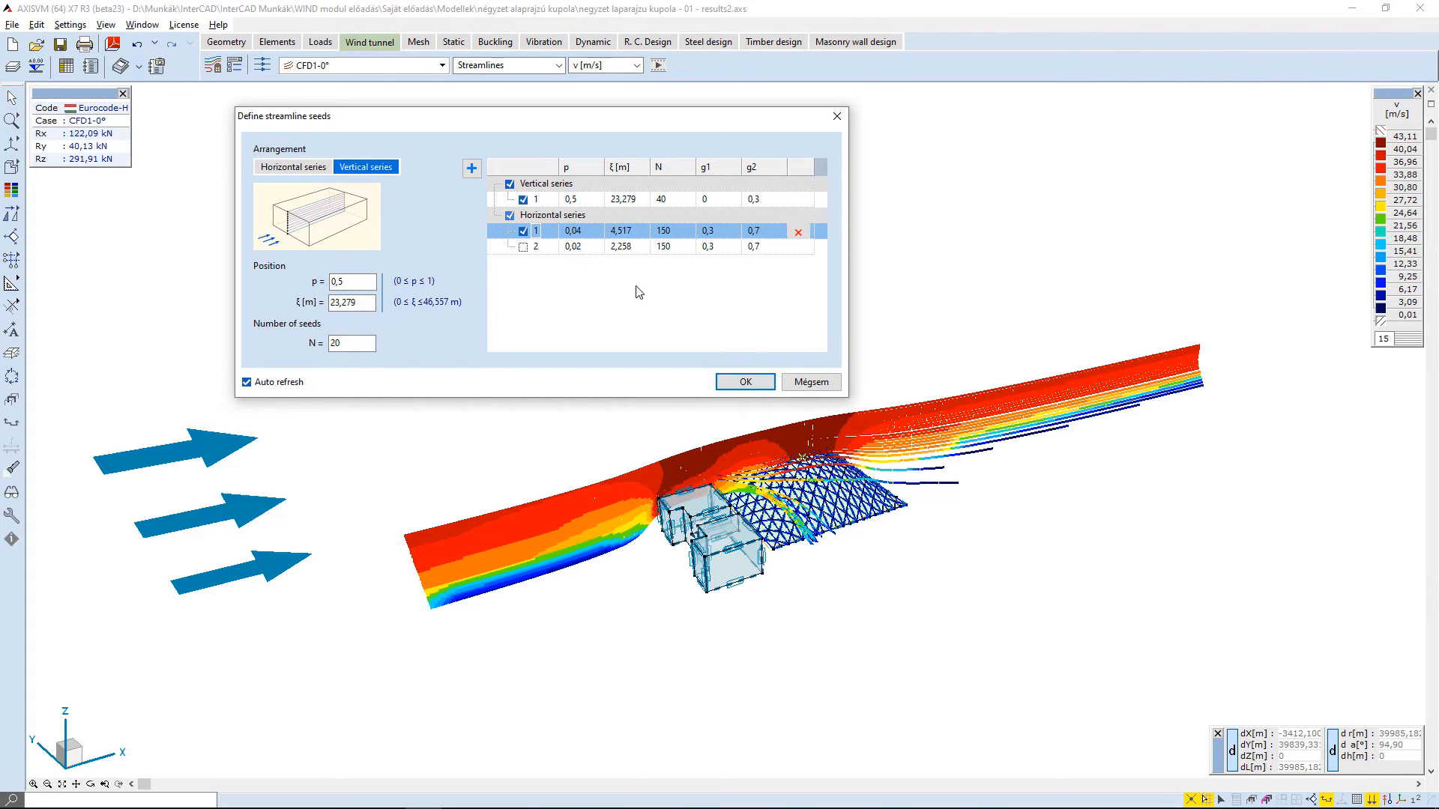
{"action": "left_click", "coordinate": [746, 383]}
- Examine the streamlines around the building and dome more closely and play their animation
{"action": "scroll", "coordinate": [727, 546], "scroll_direction": "up", "scroll_amount": 3}
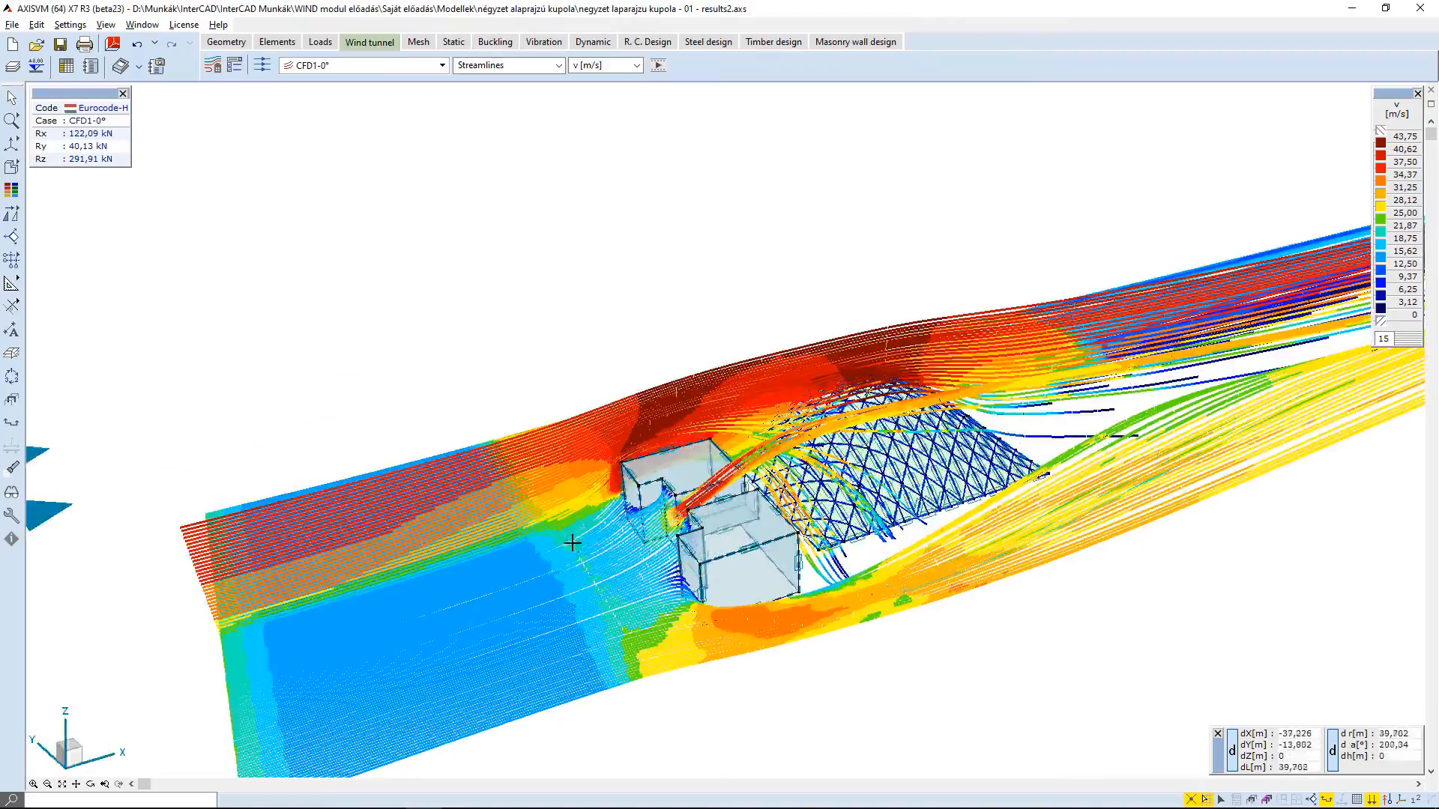
{"action": "middle_click_drag", "start_coordinate": [575, 540], "coordinate": [615, 537], "text": "alt"}
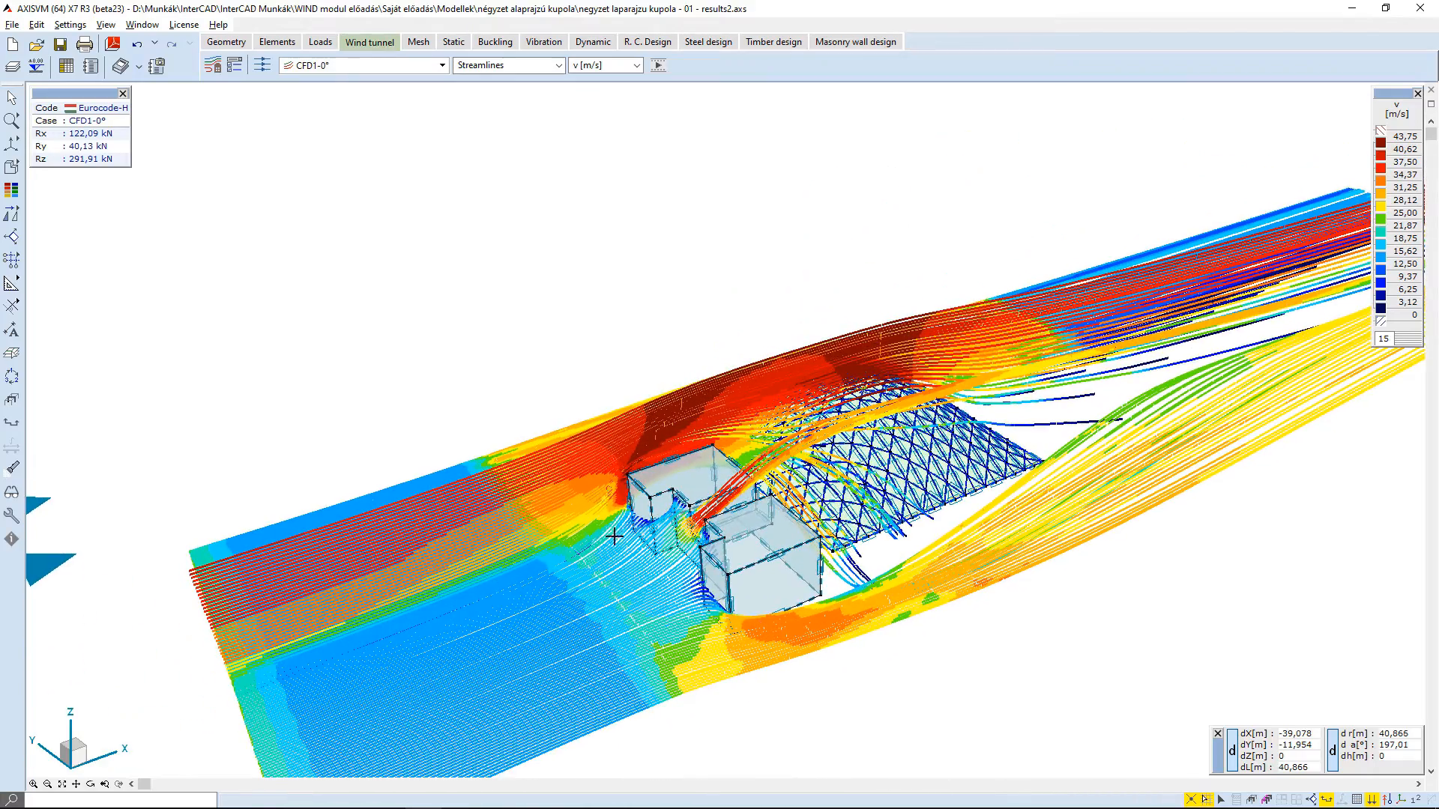
{"action": "left_click", "coordinate": [659, 66]}
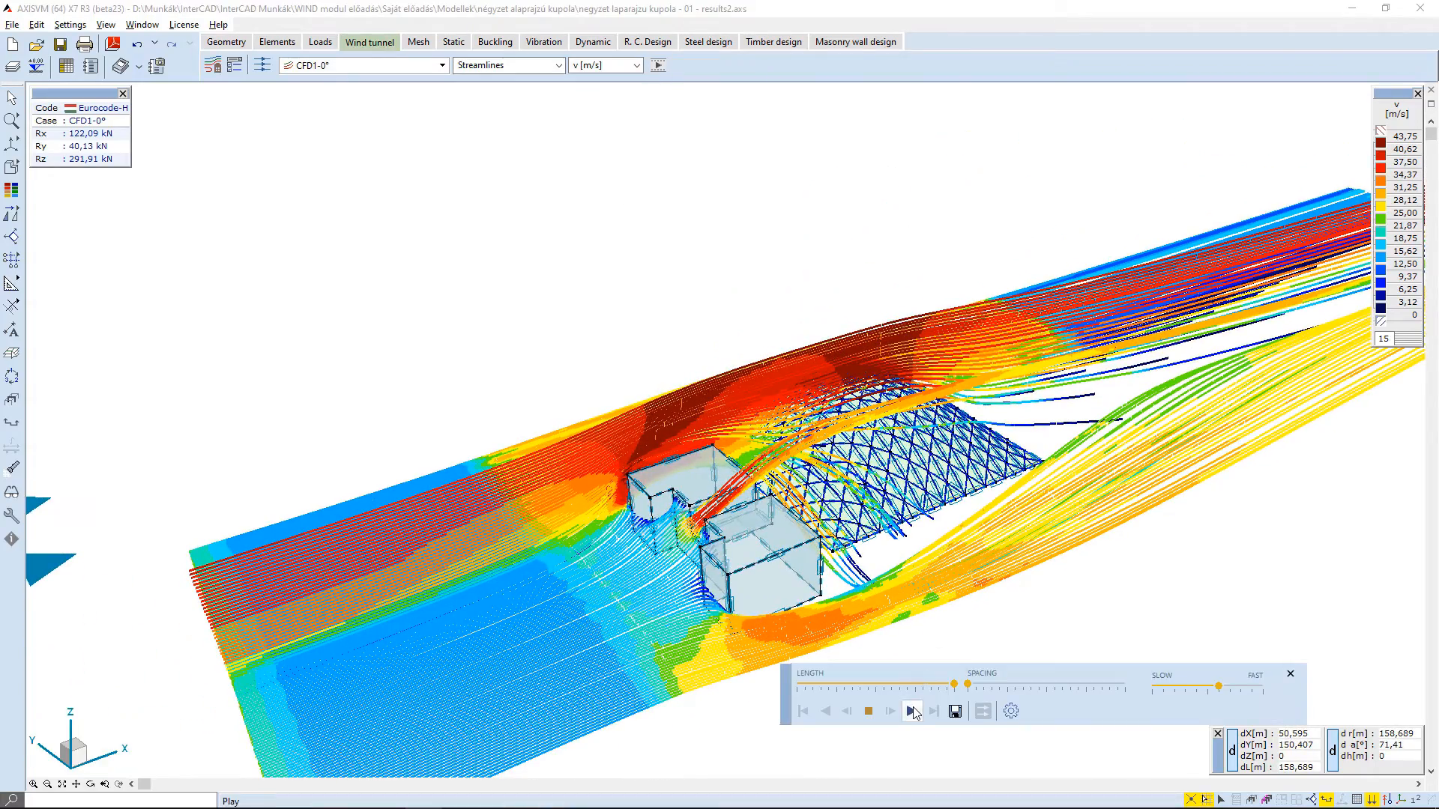
{"action": "left_click", "coordinate": [911, 711]}
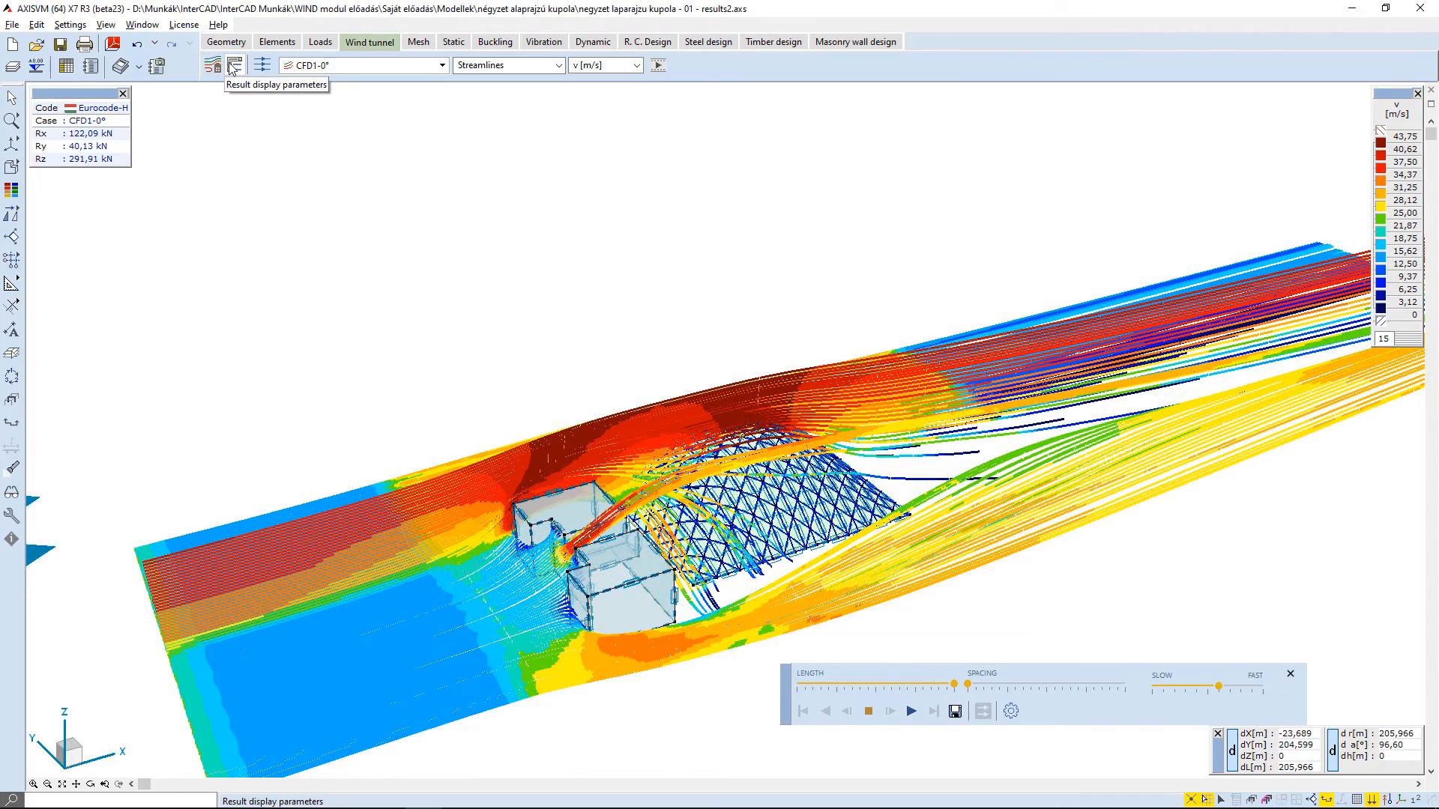
- Set the result display mode to None, show the 3D mesh for the wind flow analysis model, and examine the whole mesh
{"action": "left_click", "coordinate": [233, 67]}
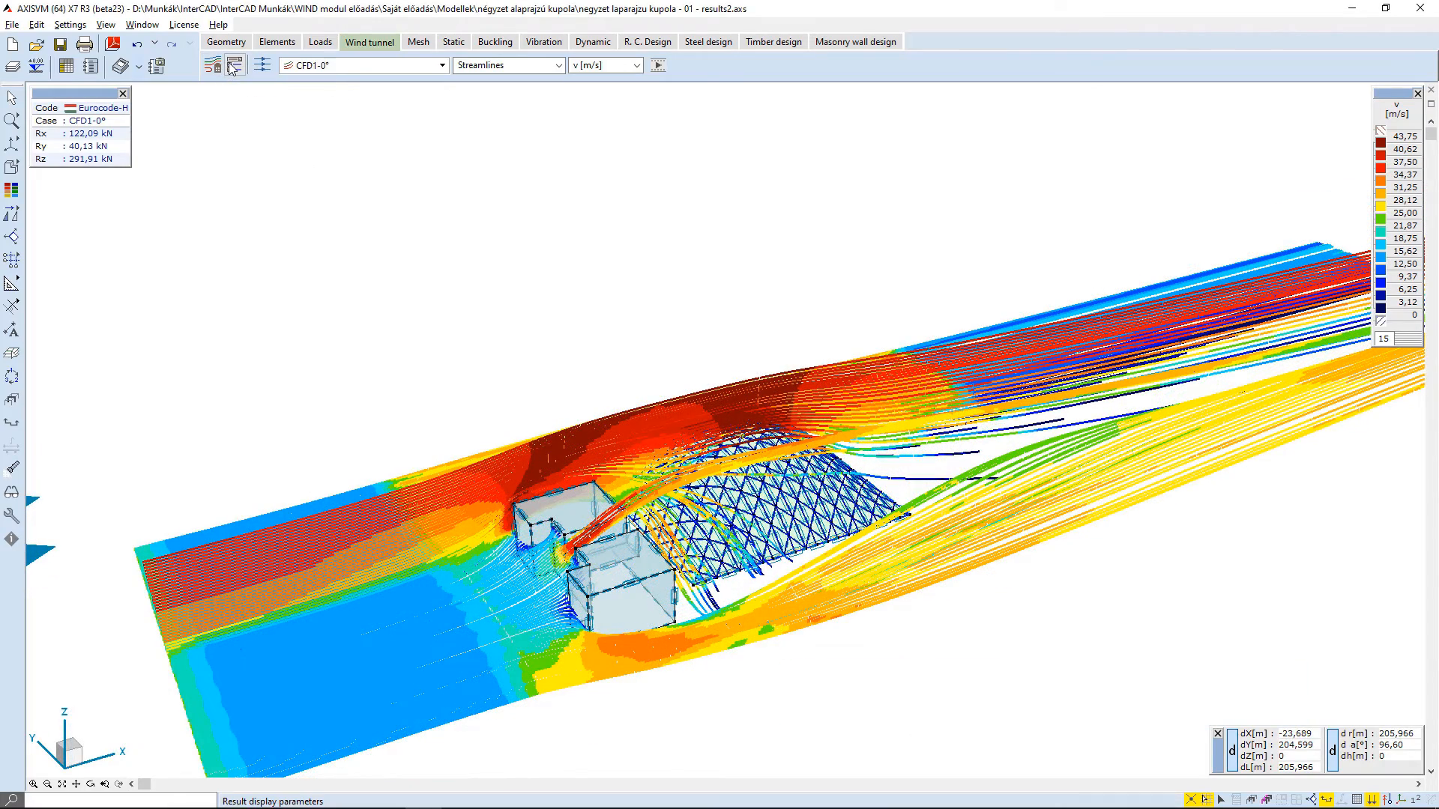
{"action": "left_click_drag", "start_coordinate": [248, 264], "coordinate": [285, 123]}
{"action": "left_click", "coordinate": [277, 159]}
{"action": "left_click", "coordinate": [276, 187]}
{"action": "left_click", "coordinate": [277, 215]}
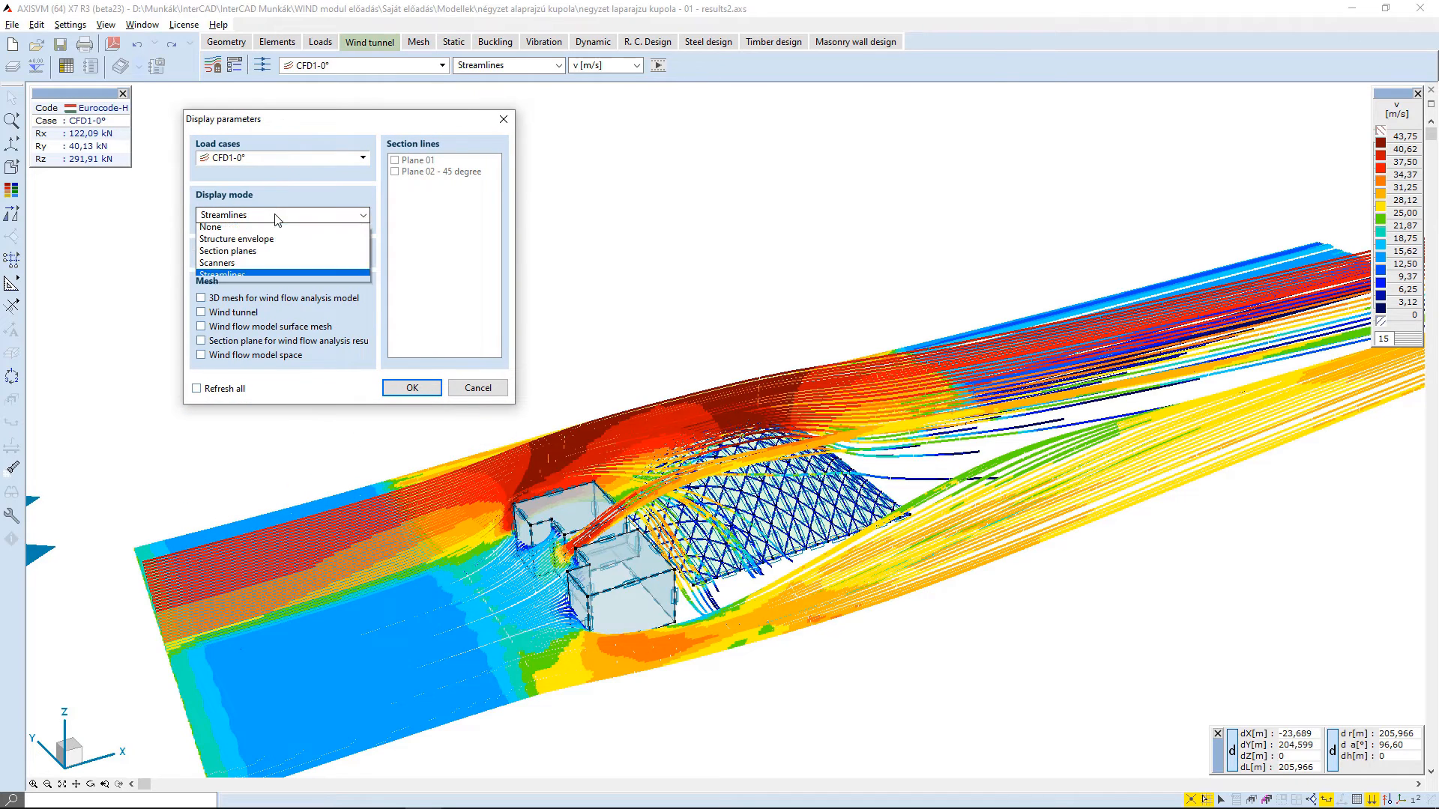
{"action": "left_click", "coordinate": [251, 231]}
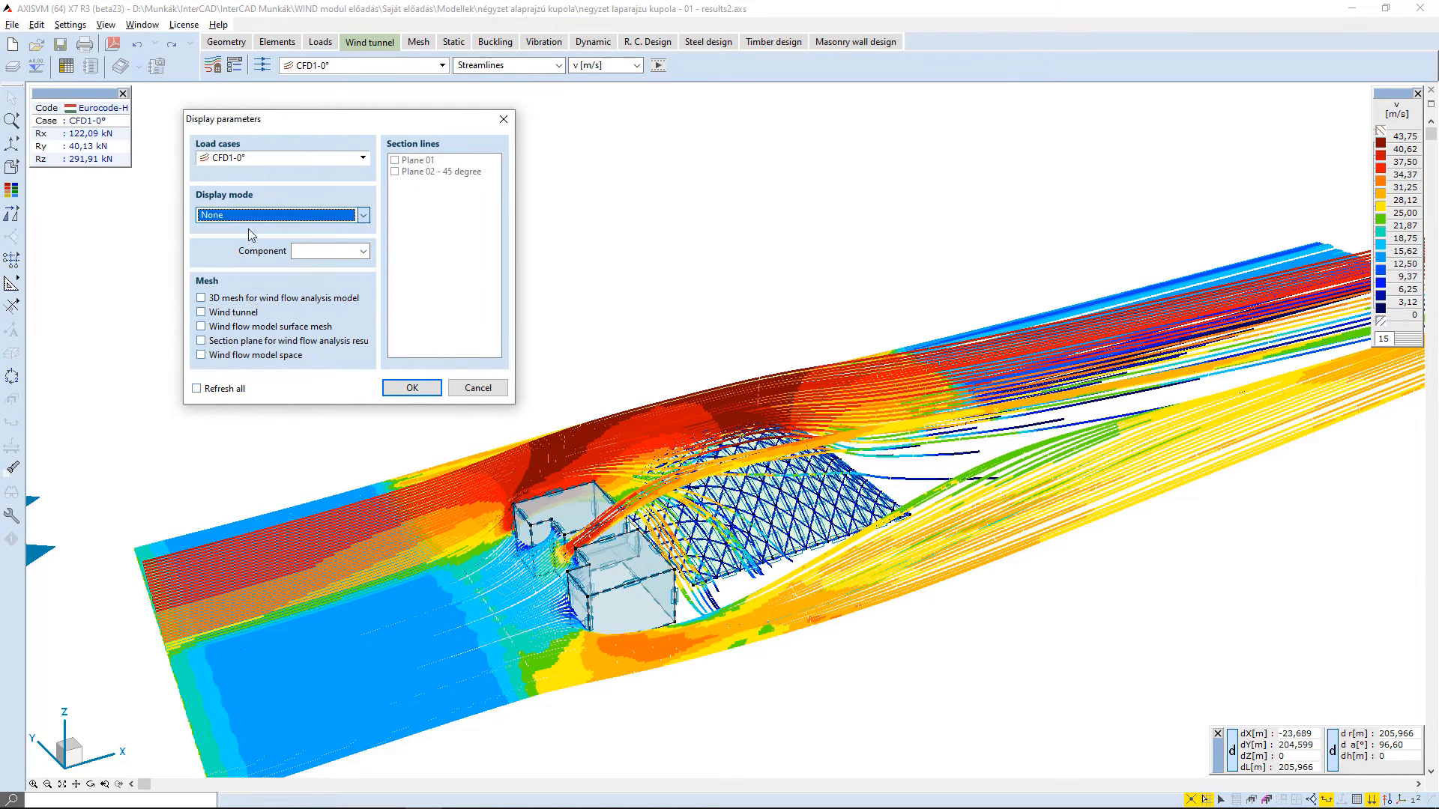
{"action": "left_click", "coordinate": [299, 257]}
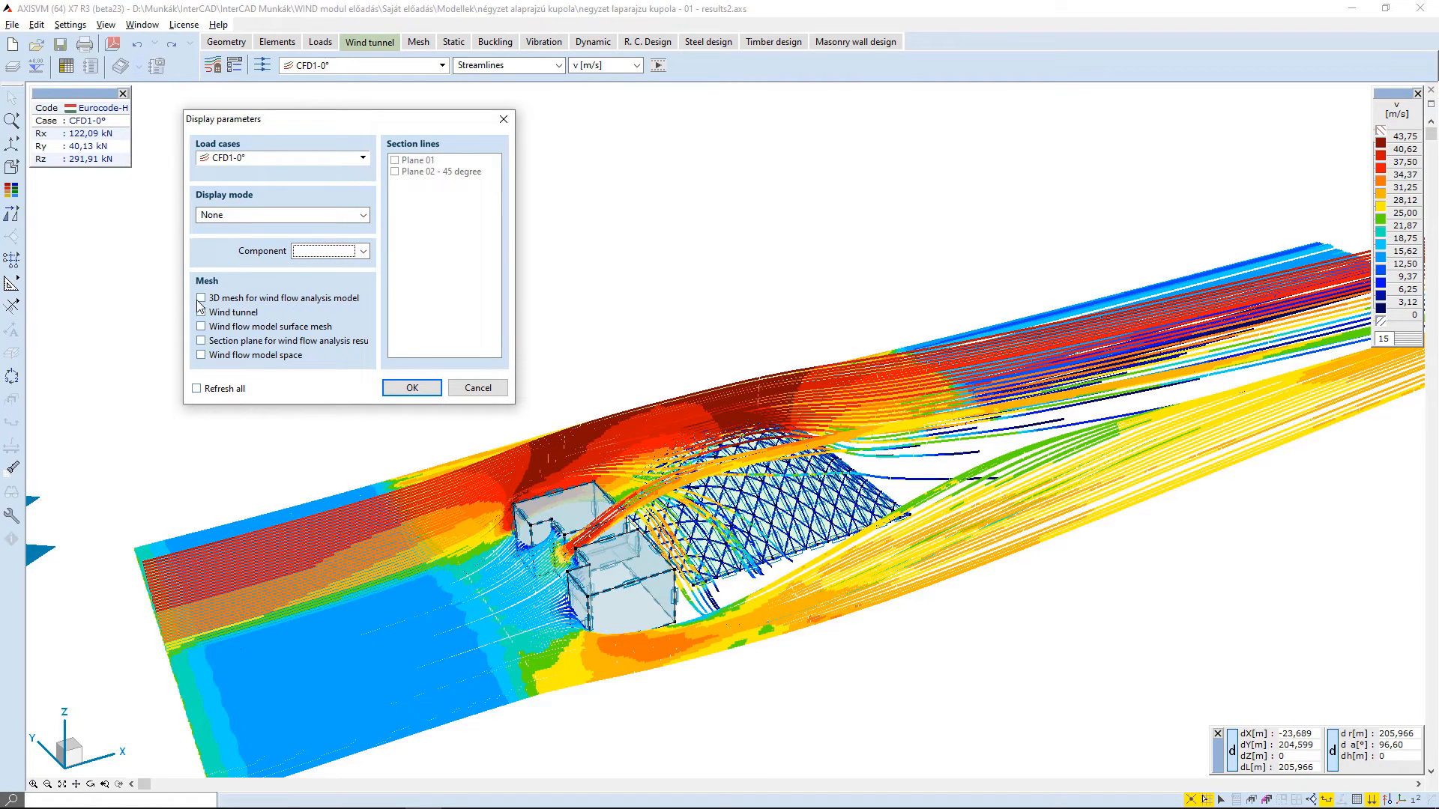
{"action": "left_click", "coordinate": [413, 388]}
{"action": "scroll", "coordinate": [365, 436], "scroll_direction": "down", "scroll_amount": 5}
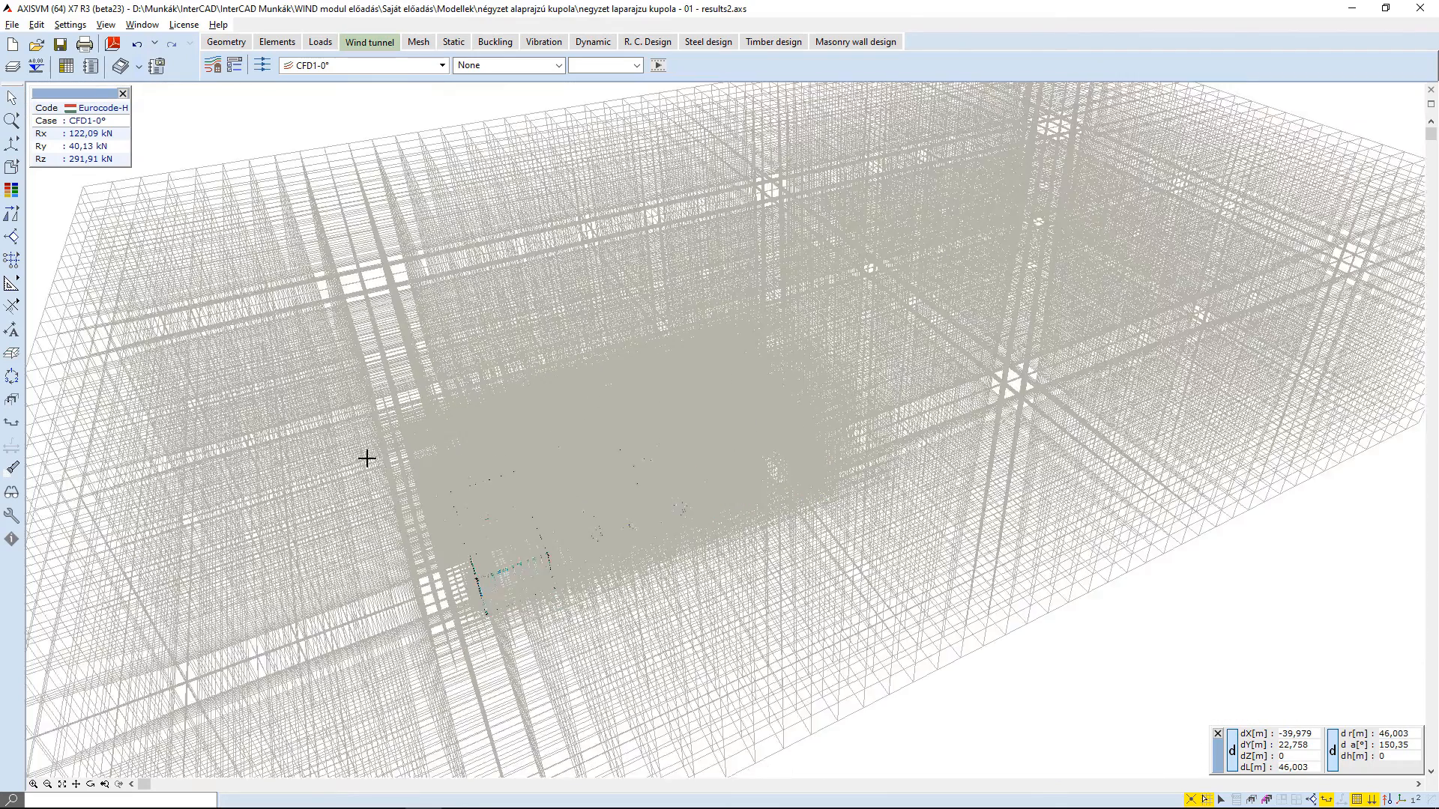
{"action": "middle_click_drag", "start_coordinate": [368, 498], "coordinate": [523, 449]}
{"action": "middle_click_drag", "start_coordinate": [417, 450], "coordinate": [321, 151]}
- Show the Wind tunnel mesh instead of the 3D mesh and view it from above
{"action": "left_click", "coordinate": [236, 67]}
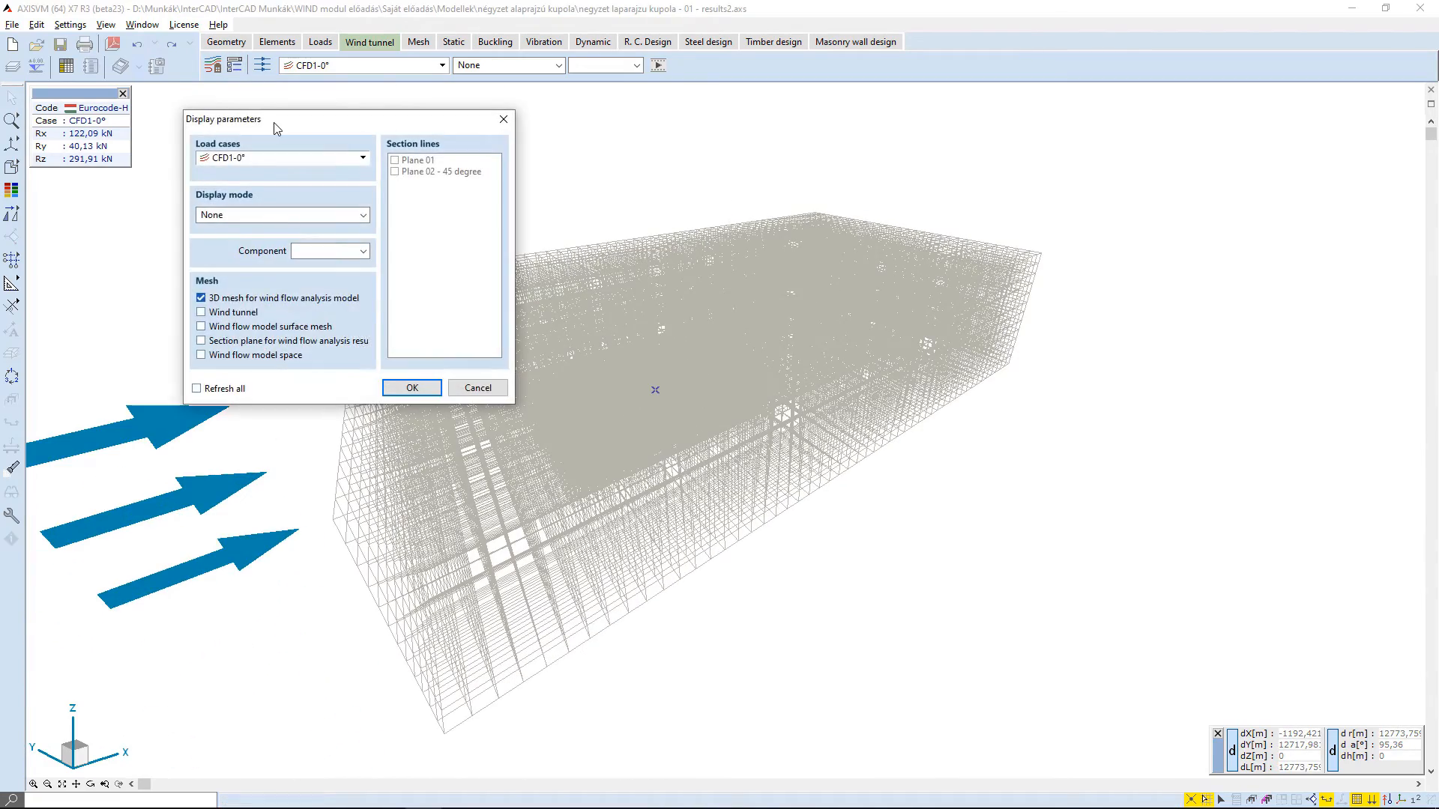
{"action": "left_click_drag", "start_coordinate": [279, 130], "coordinate": [1153, 420]}
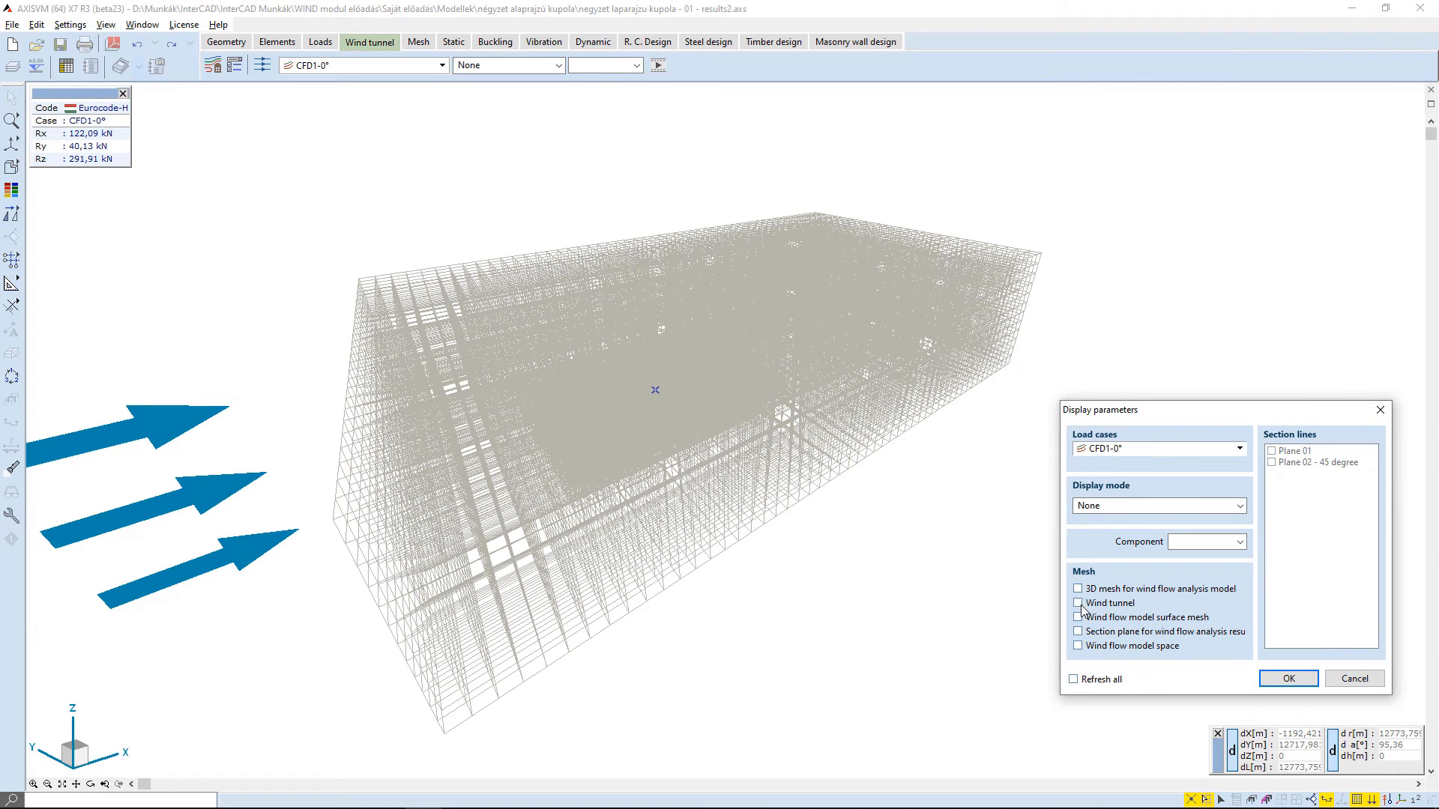
{"action": "left_click", "coordinate": [1288, 678]}
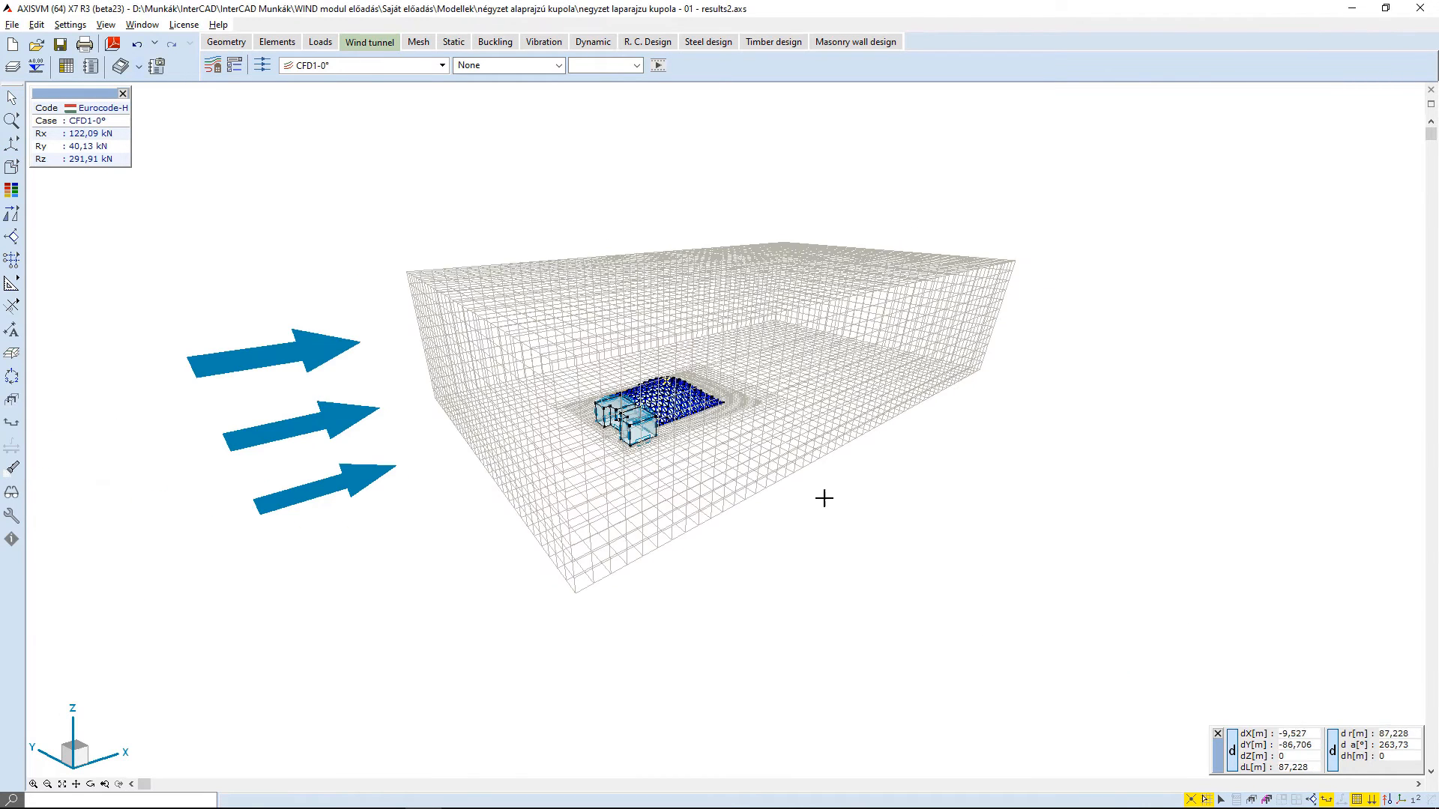
{"action": "middle_click_drag", "start_coordinate": [584, 291], "coordinate": [348, 255], "text": "alt"}
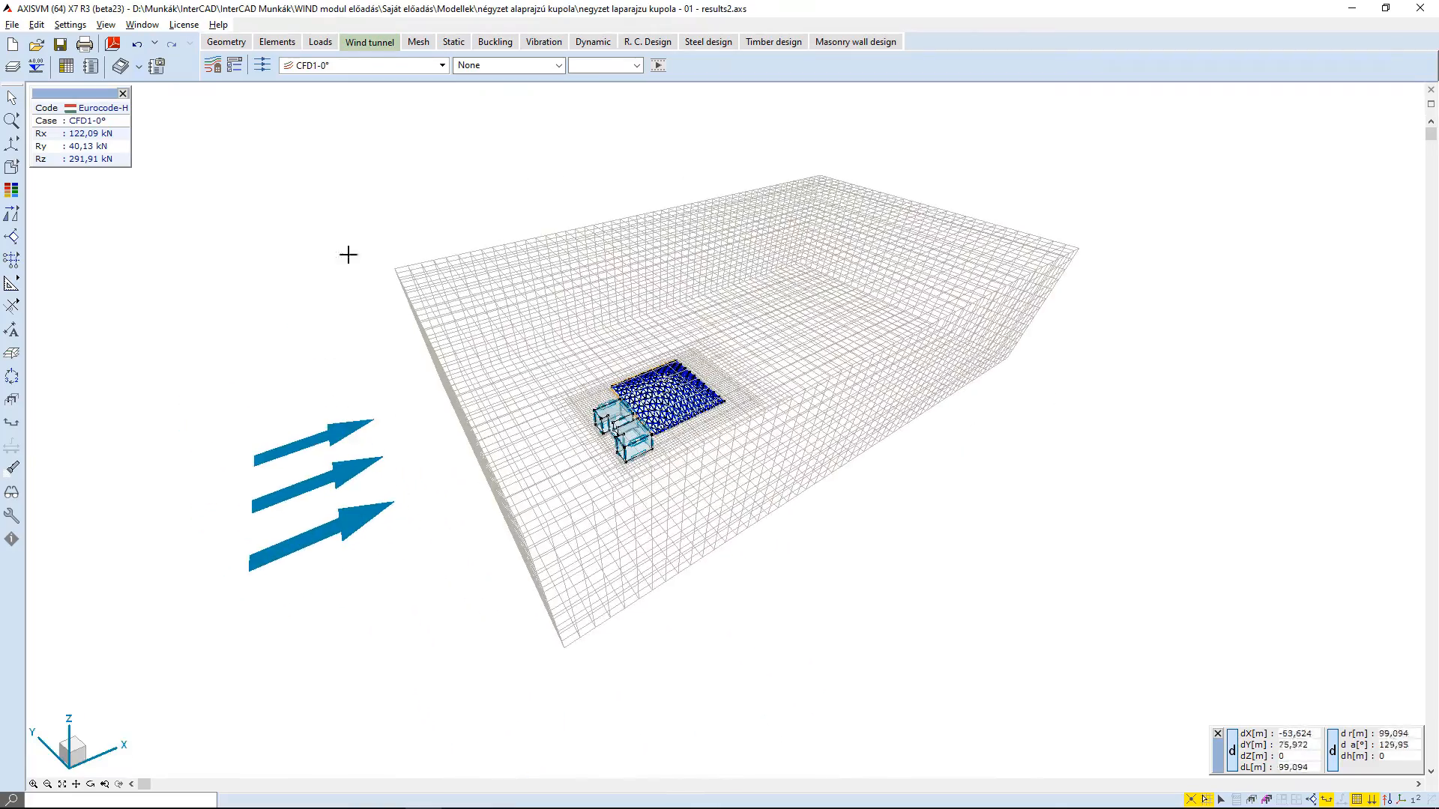
- Replace the wind tunnel mesh with the wind flow model surface mesh and inspect it on the building and dome
{"action": "left_click", "coordinate": [234, 66]}
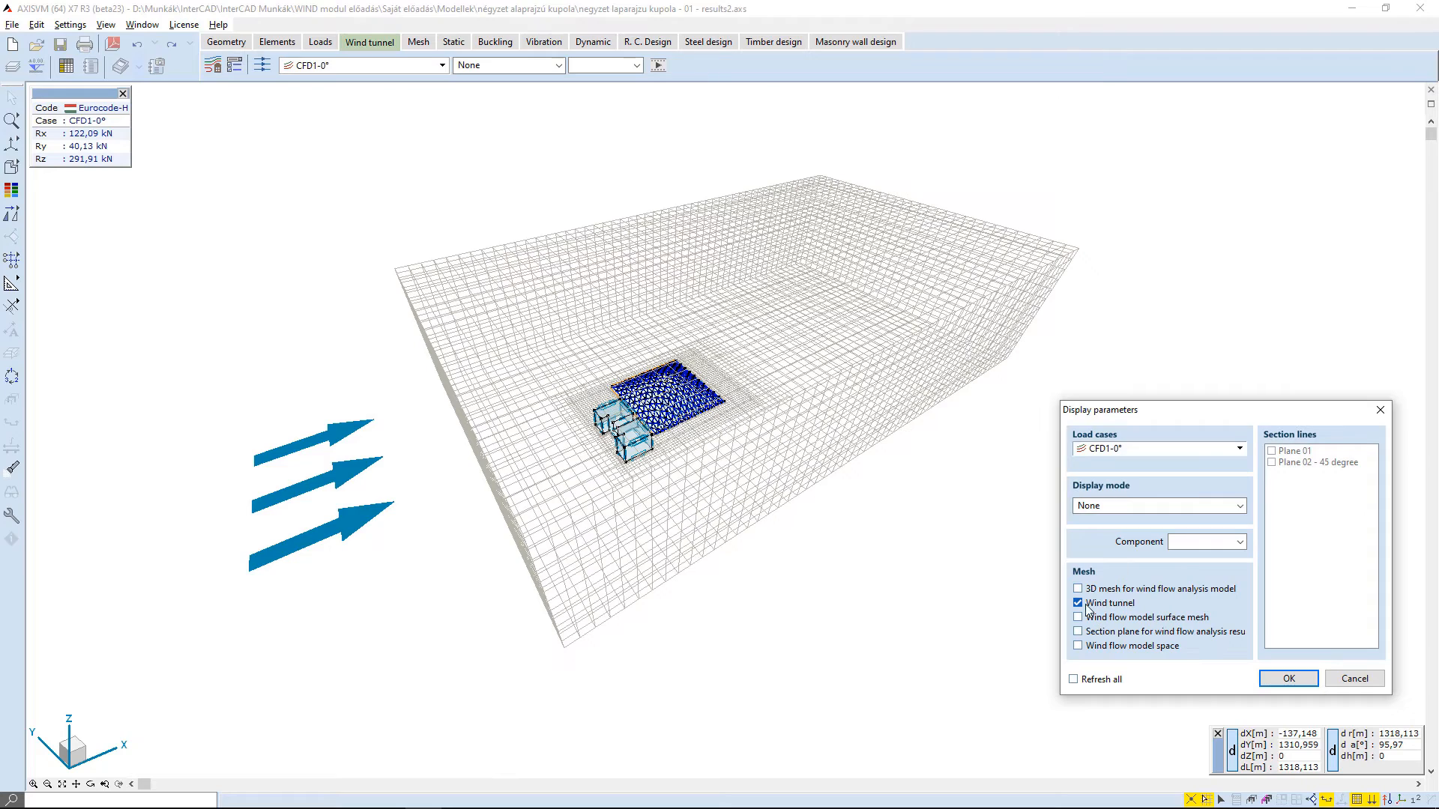
{"action": "left_click", "coordinate": [1277, 685]}
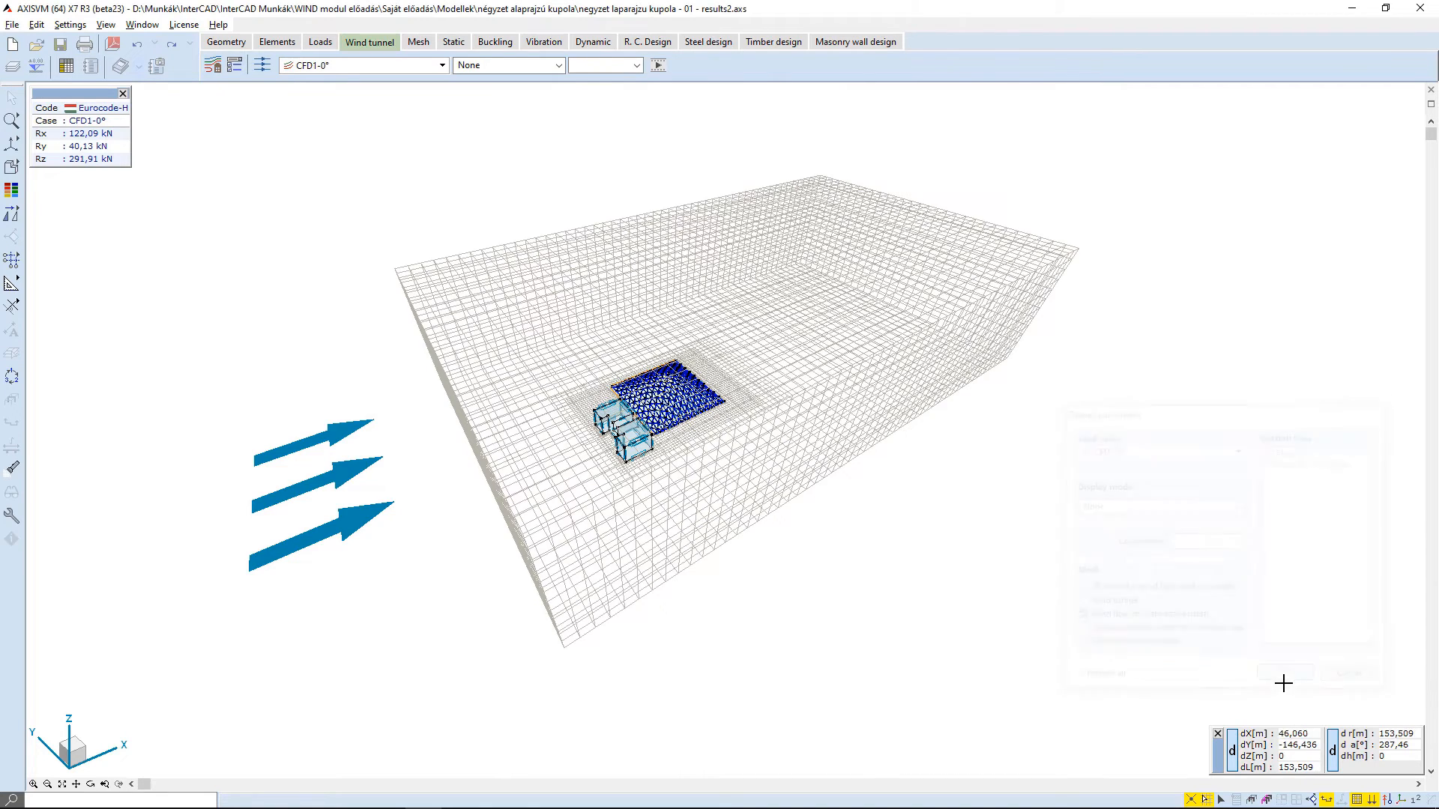
{"action": "scroll", "coordinate": [615, 409], "scroll_direction": "up", "scroll_amount": 5}
{"action": "scroll", "coordinate": [761, 450], "scroll_direction": "up", "scroll_amount": 3}
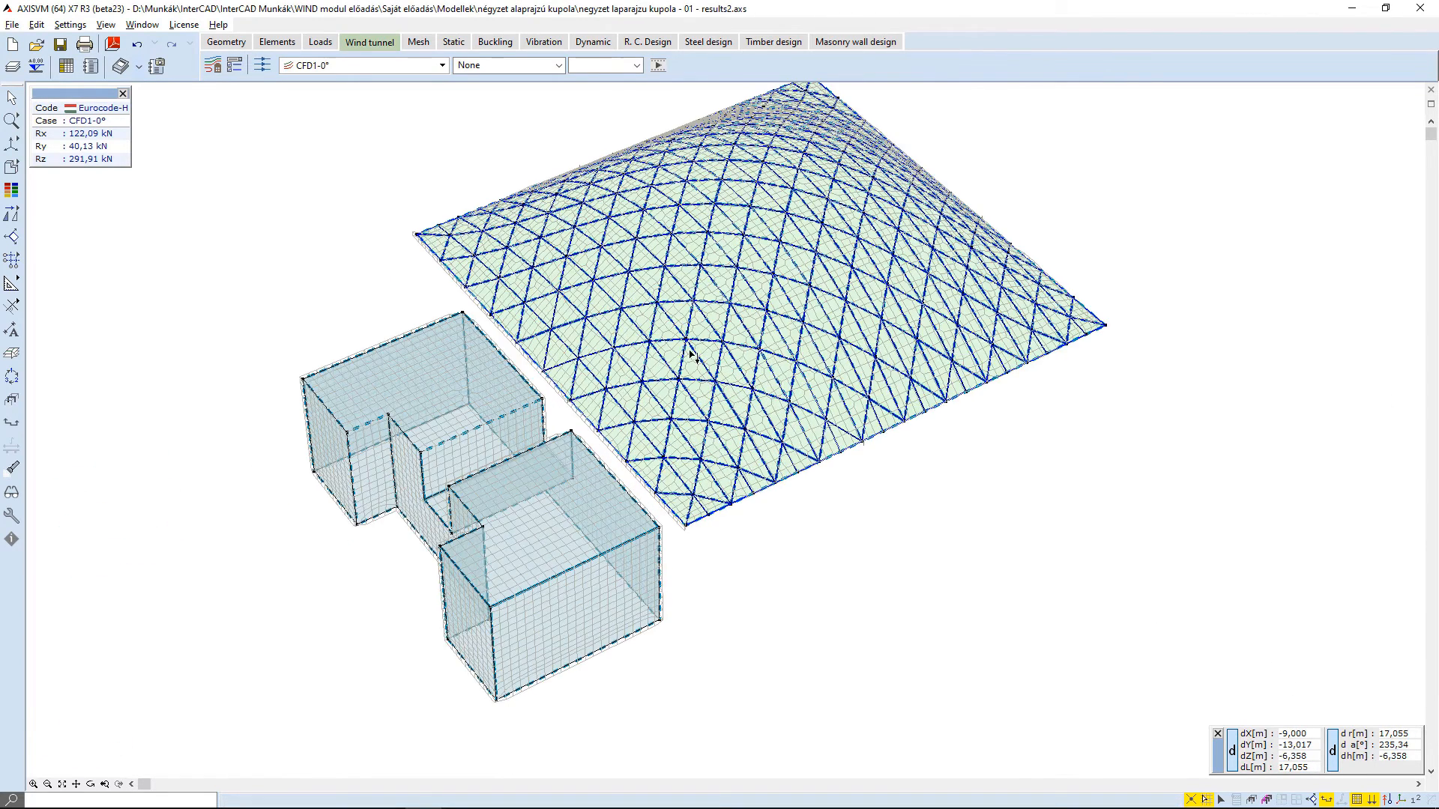
{"action": "scroll", "coordinate": [694, 358], "scroll_direction": "up", "scroll_amount": 2}
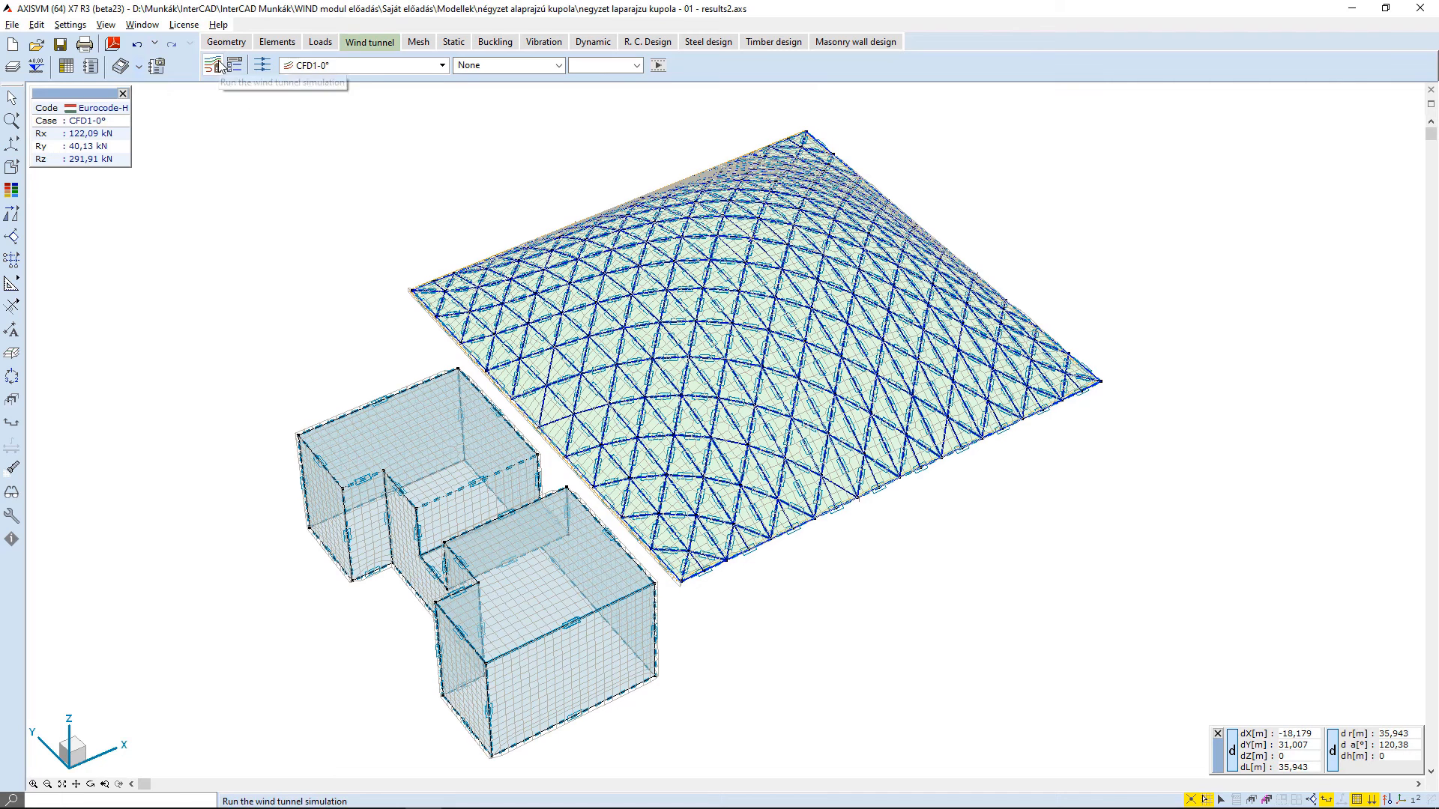
- Show the pressure p on section plane Plane 01 together with the section plane mesh instead of the surface mesh
{"action": "left_click", "coordinate": [234, 65]}
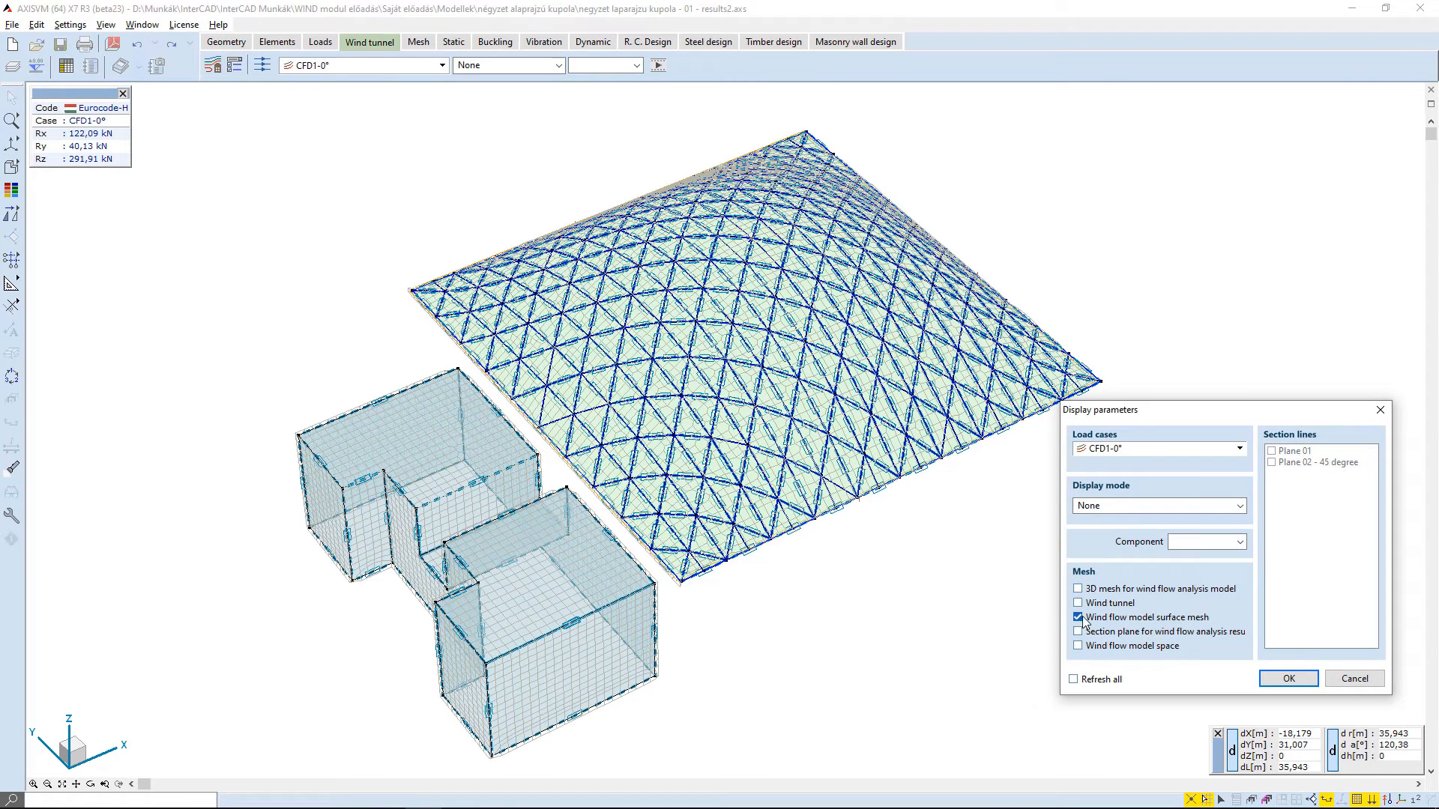
{"action": "left_click", "coordinate": [1240, 512]}
{"action": "left_click", "coordinate": [1124, 559]}
{"action": "left_click", "coordinate": [1272, 451]}
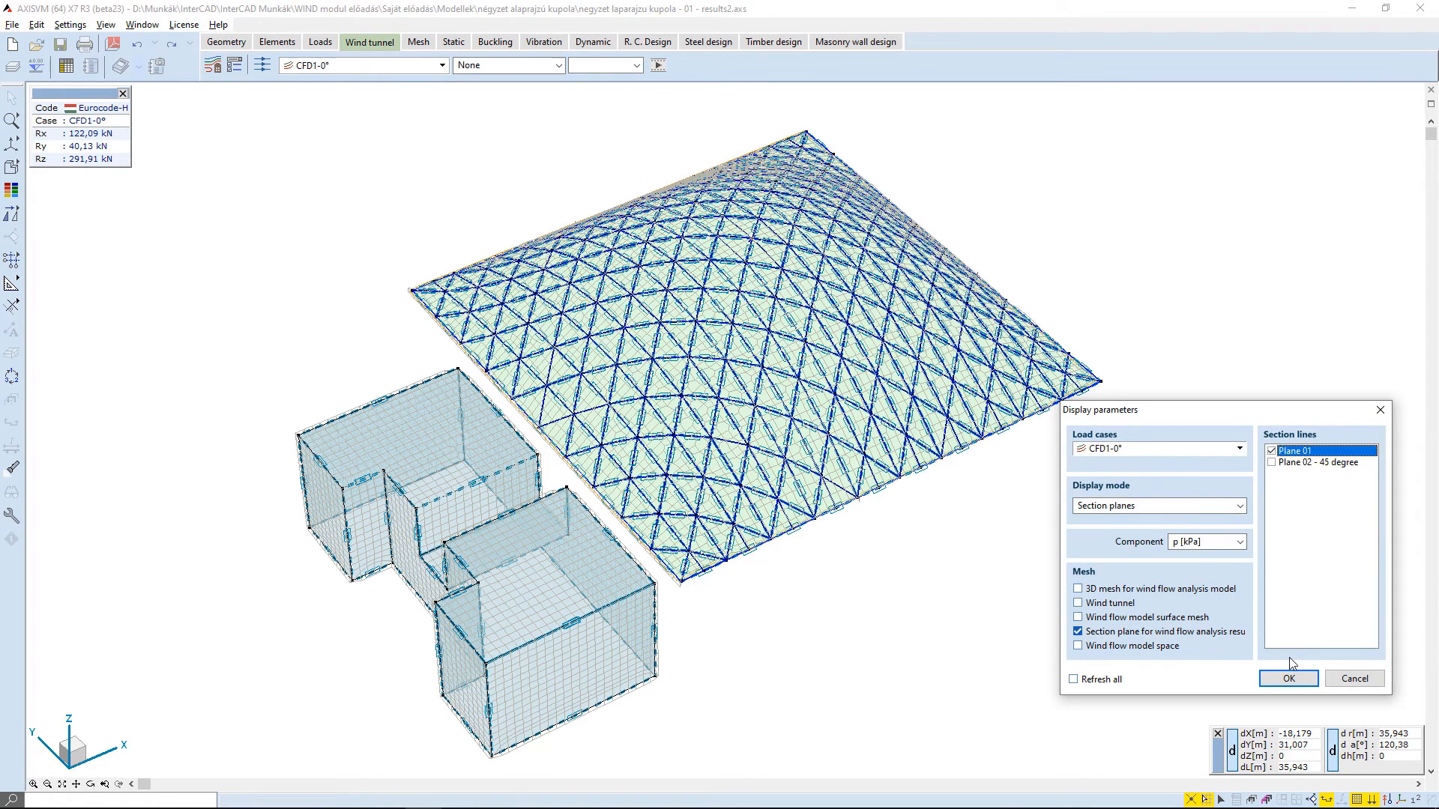
{"action": "left_click", "coordinate": [1289, 678]}
{"action": "middle_click_drag", "start_coordinate": [725, 642], "coordinate": [691, 447]}
- Switch the pressure display to scanners and move the y scanner plane to about y = 59.3 m
{"action": "left_click", "coordinate": [509, 65]}
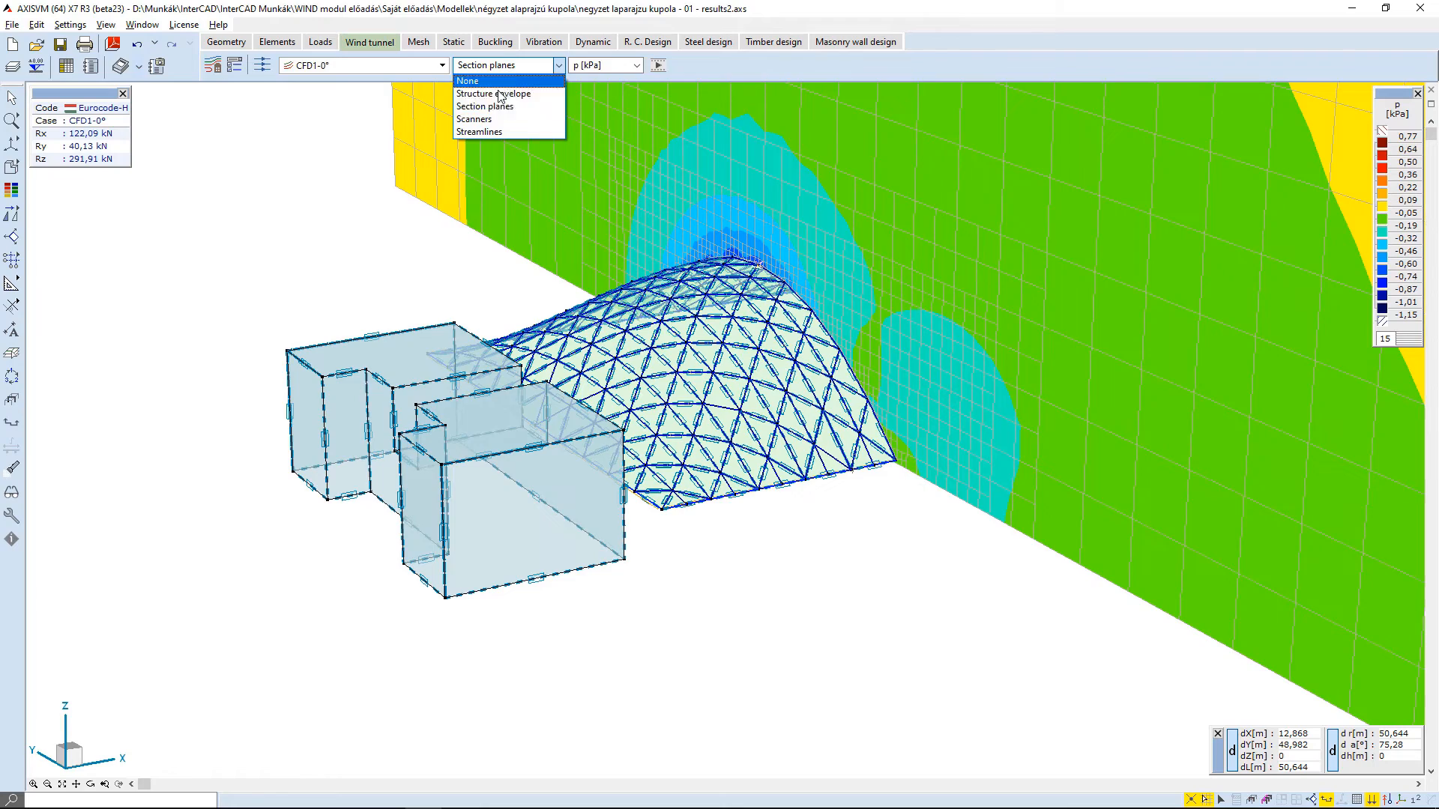
{"action": "left_click", "coordinate": [487, 121]}
{"action": "left_click", "coordinate": [1180, 718]}
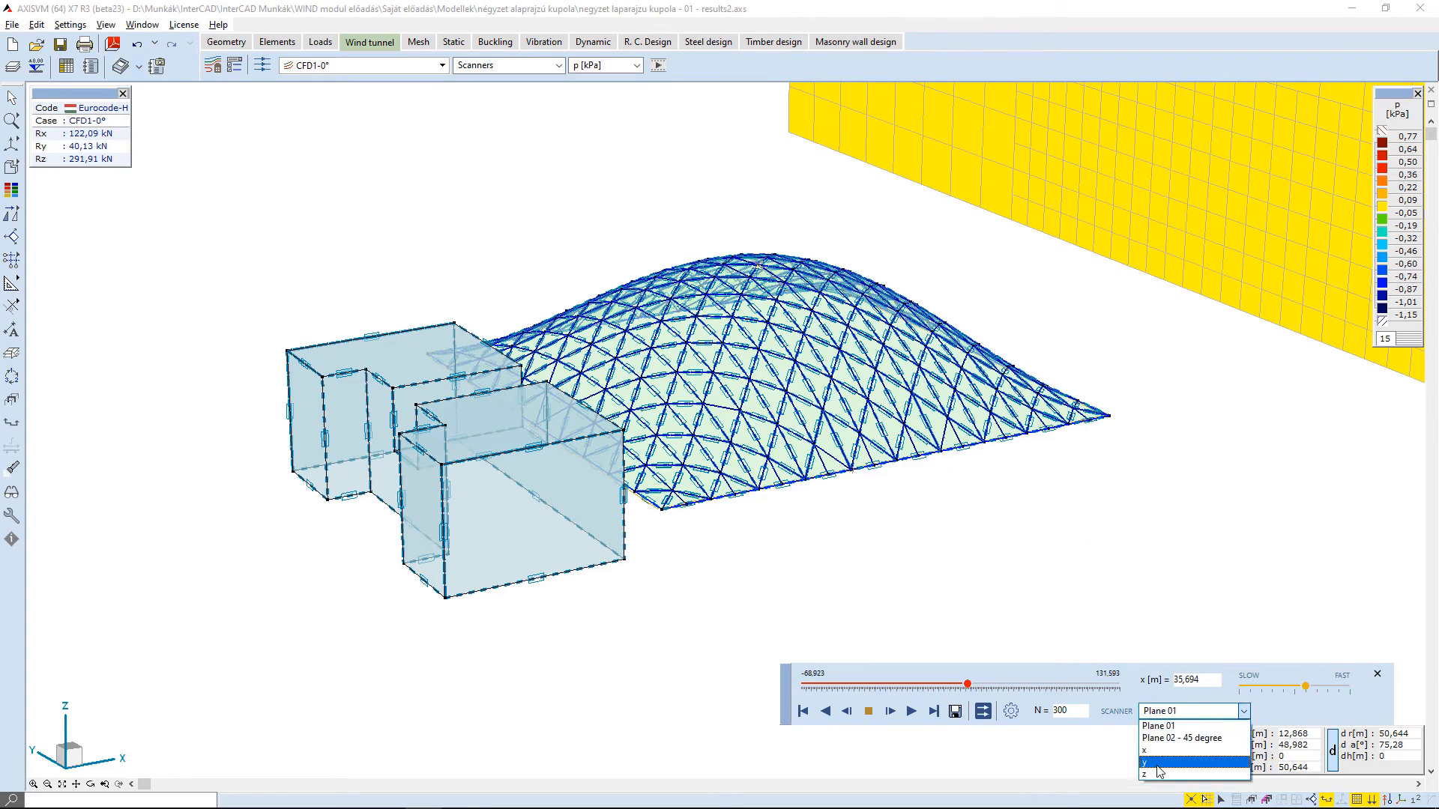
{"action": "left_click", "coordinate": [915, 739]}
{"action": "left_click_drag", "start_coordinate": [873, 688], "coordinate": [969, 683]}
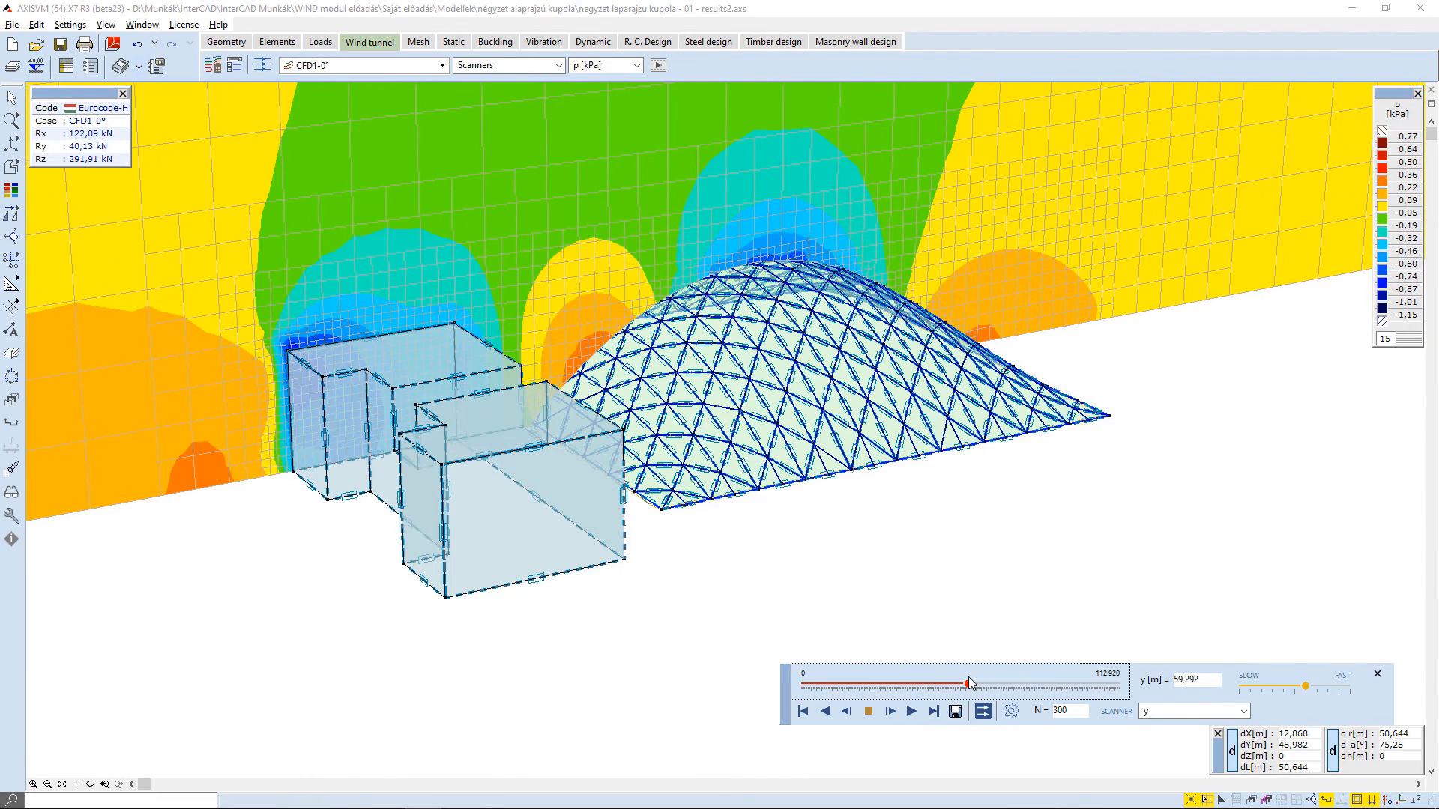
- Set the display mode to None with only the wind flow model space shown, and view its outline around the model
{"action": "left_click", "coordinate": [235, 66]}
{"action": "left_click", "coordinate": [1170, 506]}
{"action": "left_click", "coordinate": [1171, 522]}
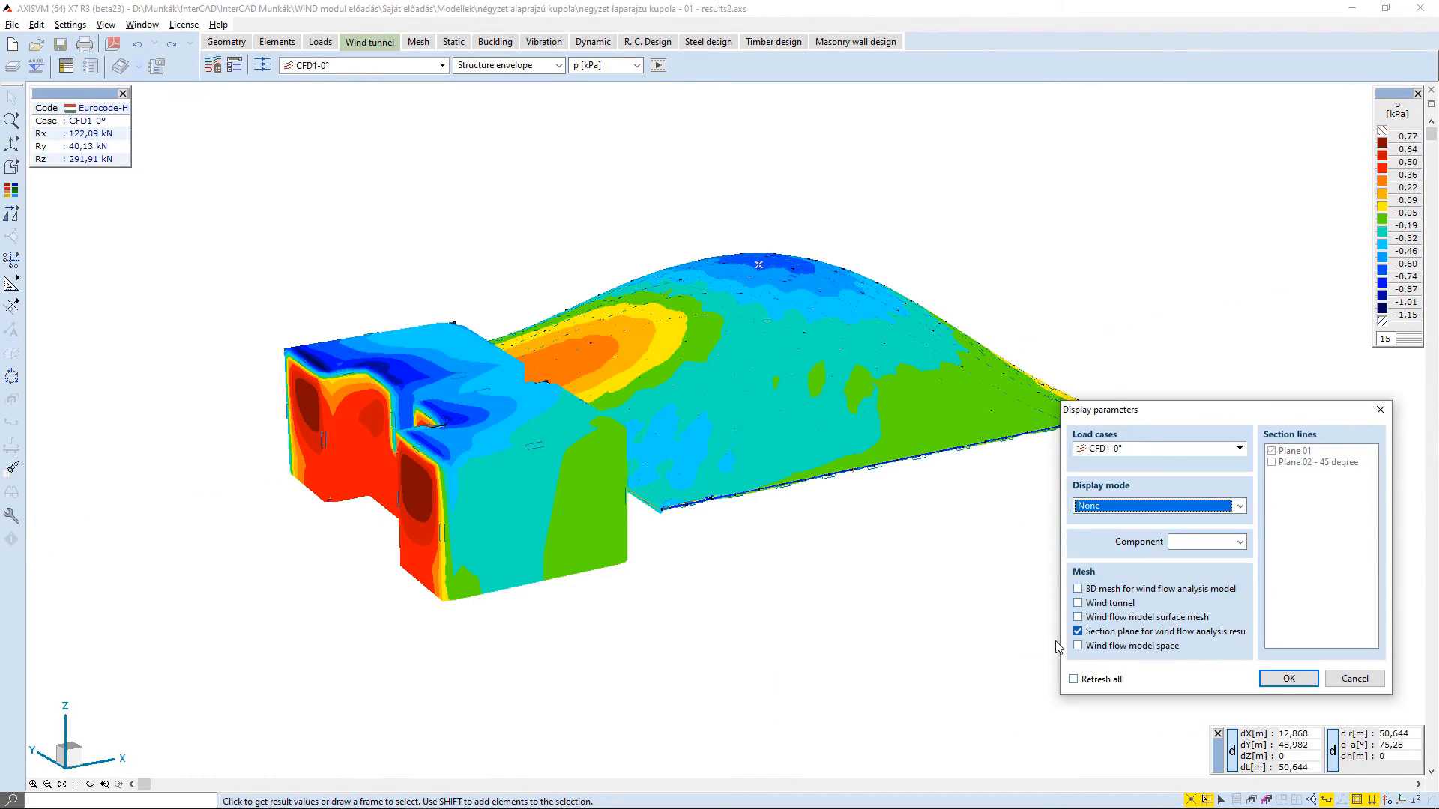
{"action": "left_click", "coordinate": [1288, 678]}
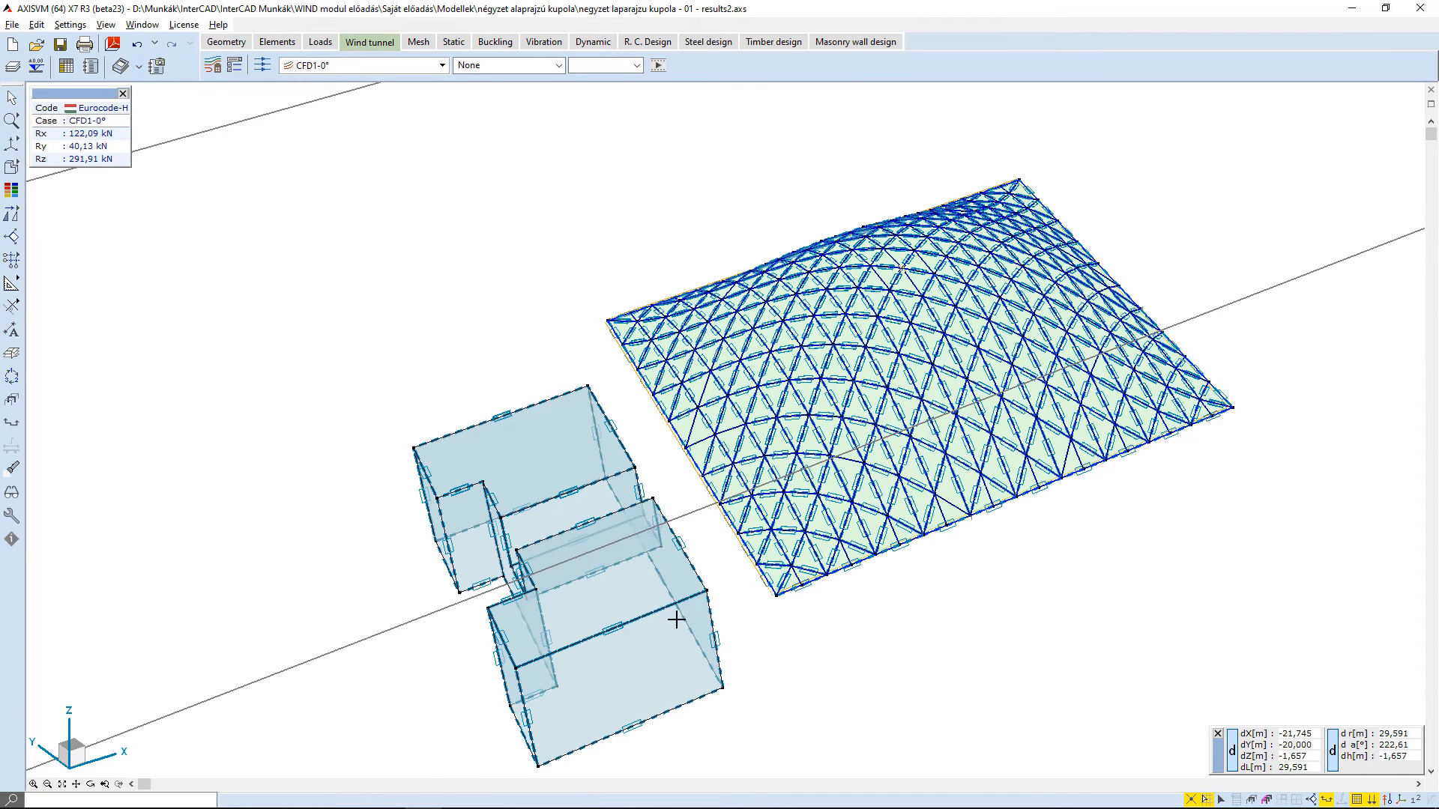
{"action": "scroll", "coordinate": [676, 620], "scroll_direction": "down", "scroll_amount": 5}
{"action": "scroll", "coordinate": [604, 649], "scroll_direction": "down", "scroll_amount": 5}
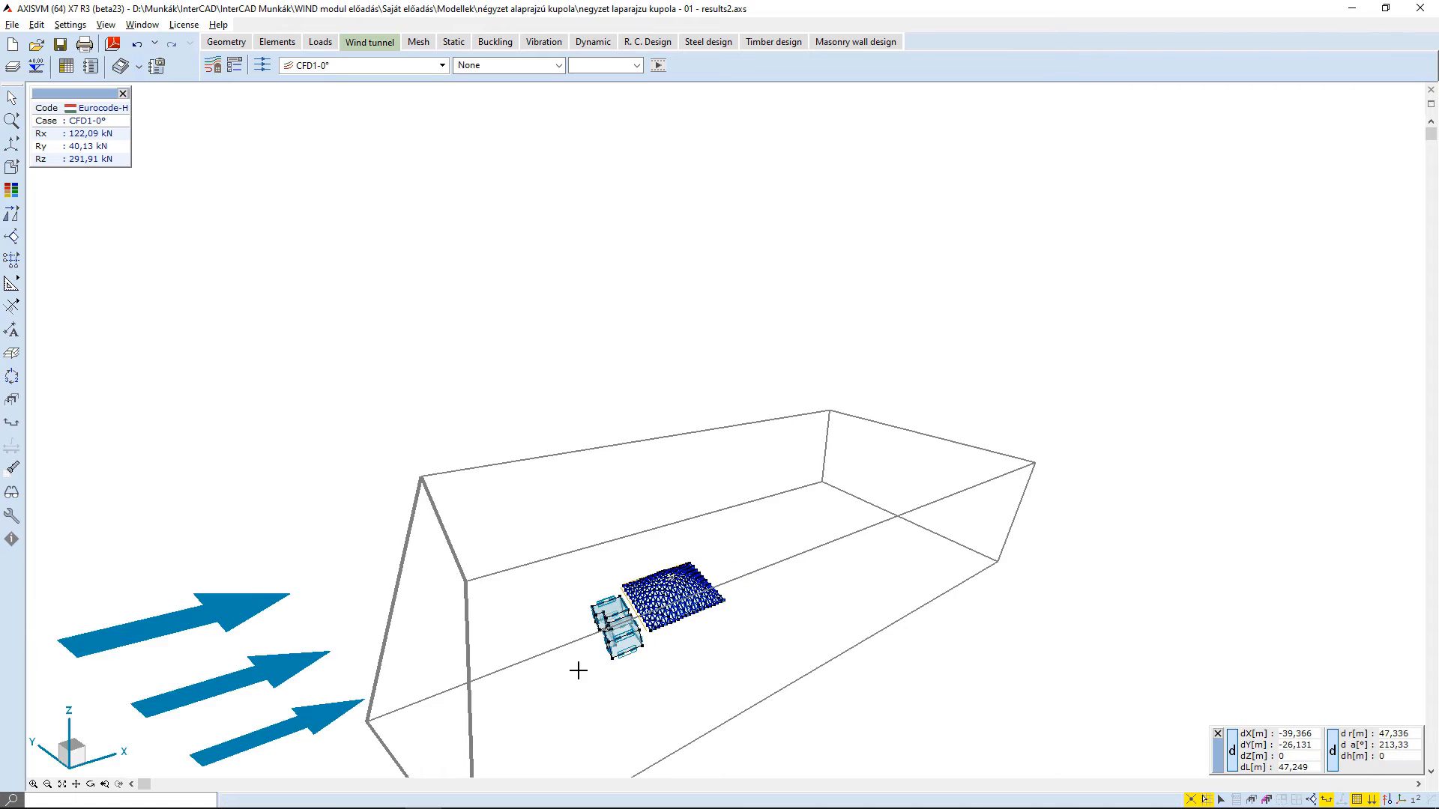
{"action": "middle_click_drag", "start_coordinate": [578, 670], "coordinate": [684, 476], "text": "shift"}
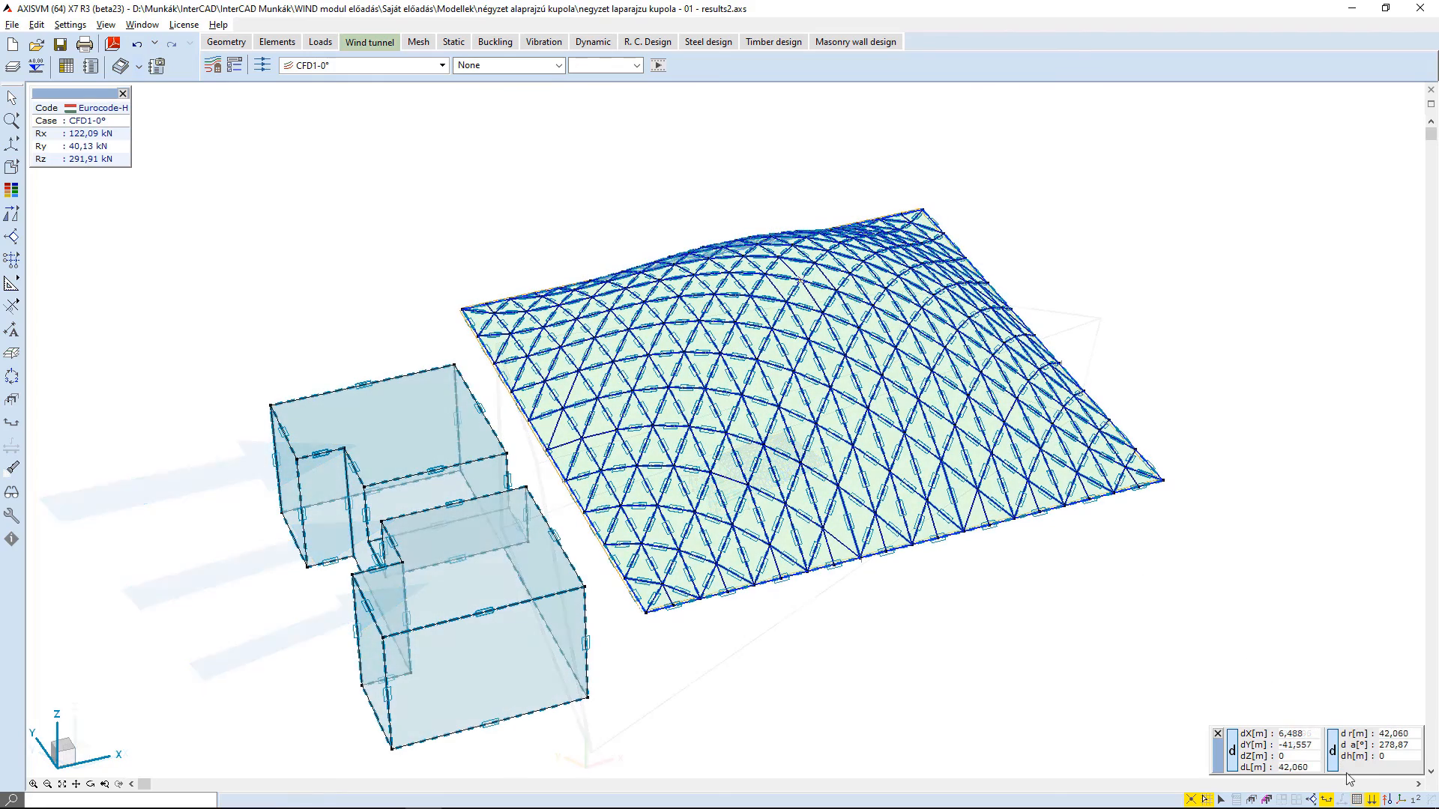
- Turn on the display of line and surface loads and view them on the dome
{"action": "mouse_move", "coordinate": [1373, 805]}
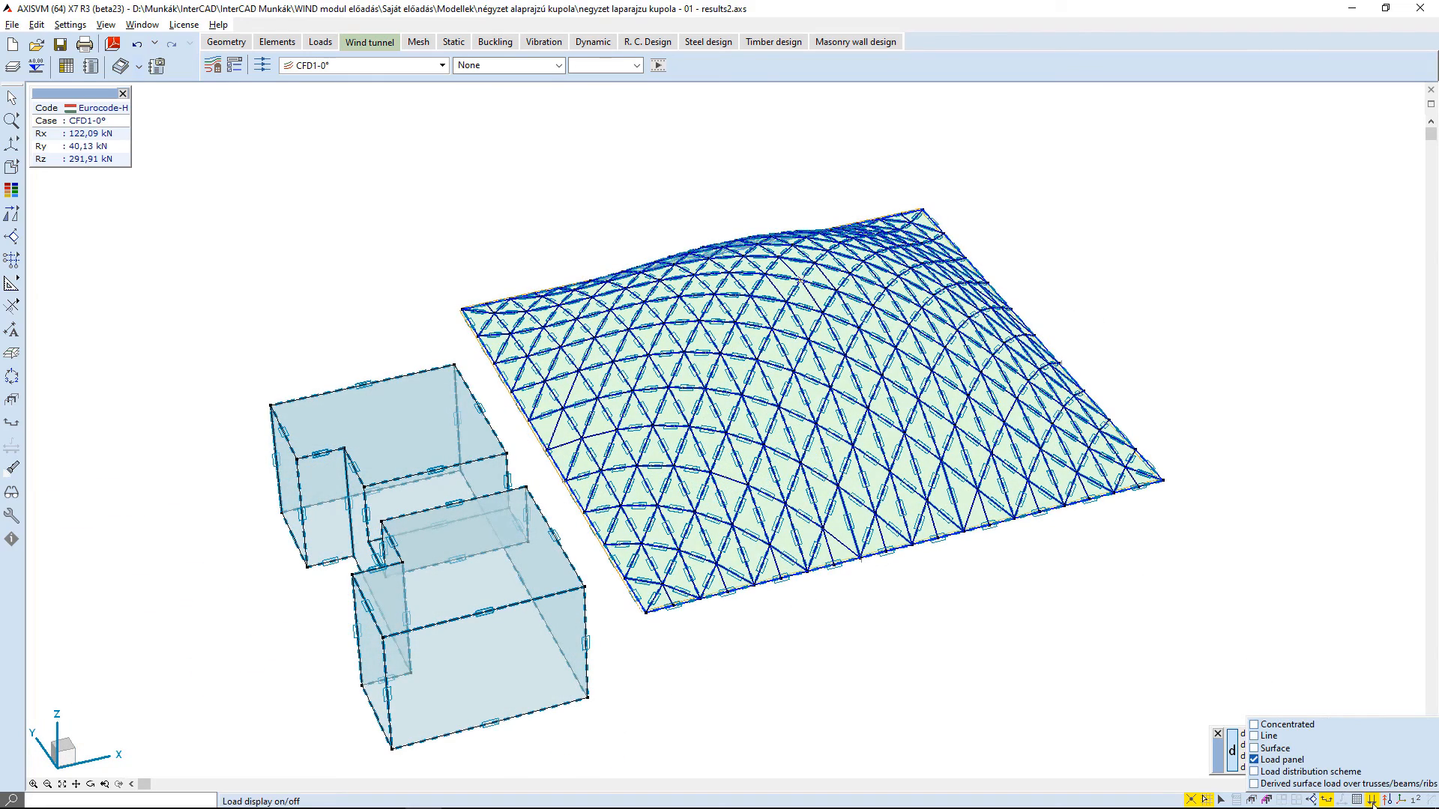
{"action": "left_click", "coordinate": [1263, 737]}
{"action": "left_click", "coordinate": [1264, 749]}
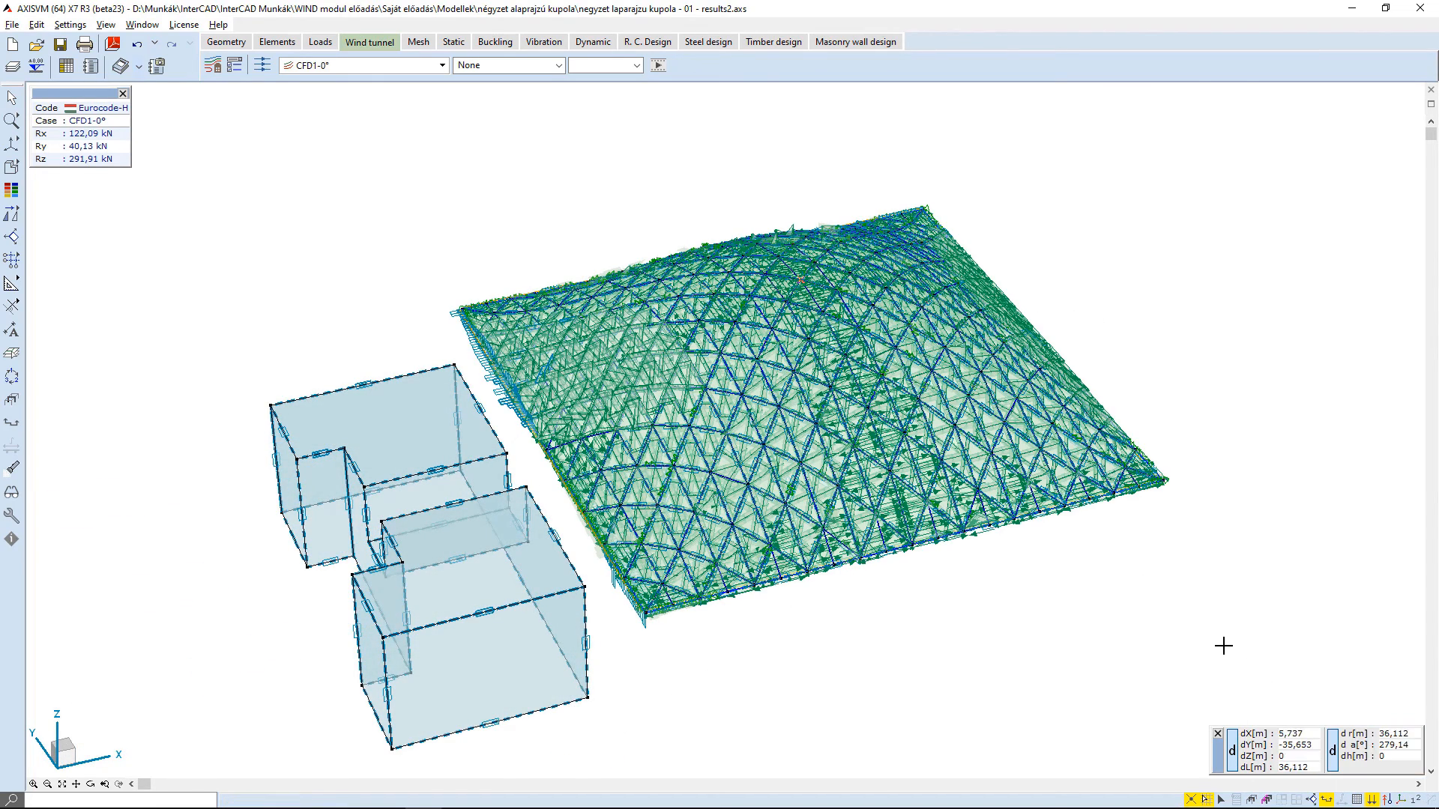
{"action": "middle_click_drag", "start_coordinate": [764, 543], "coordinate": [862, 442], "text": "shift"}
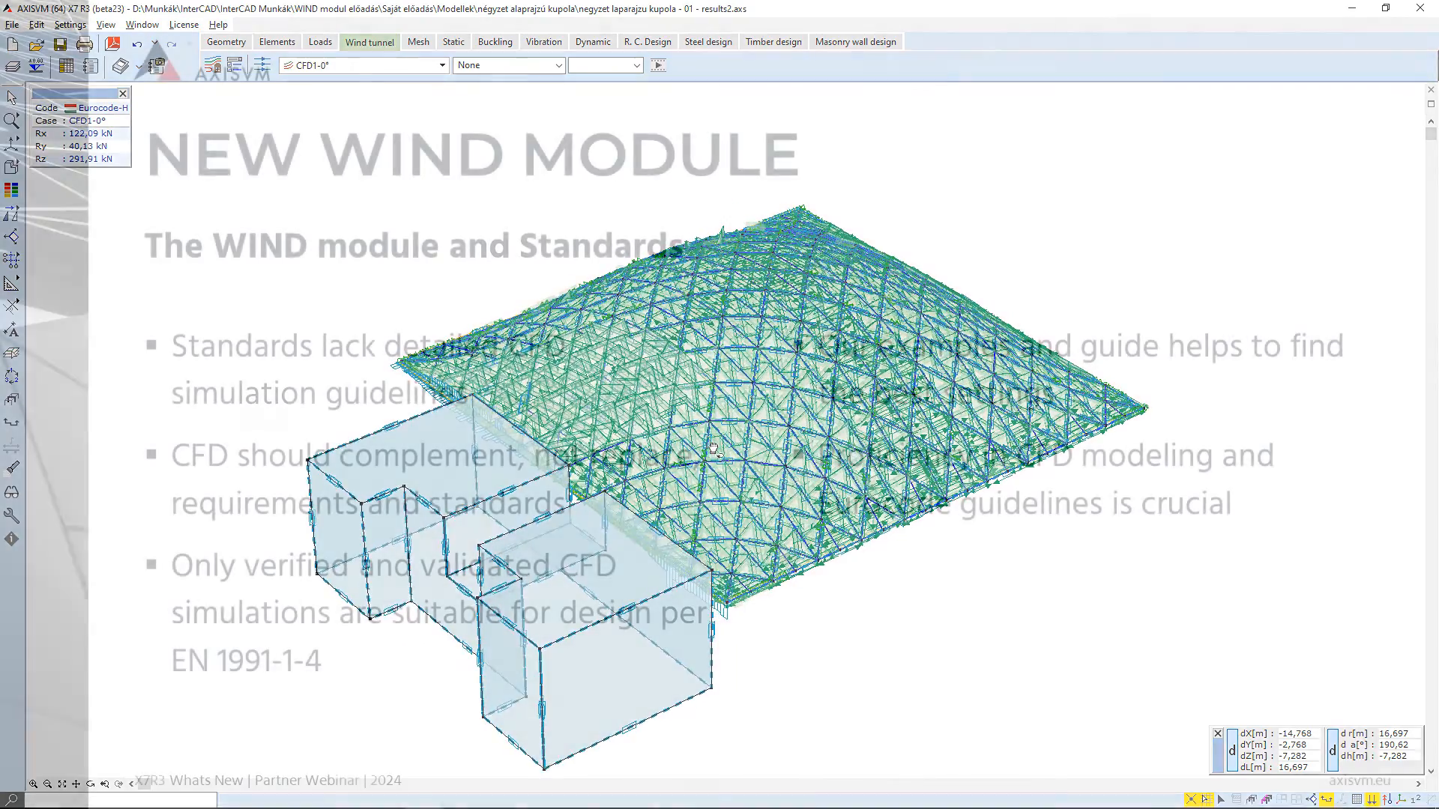